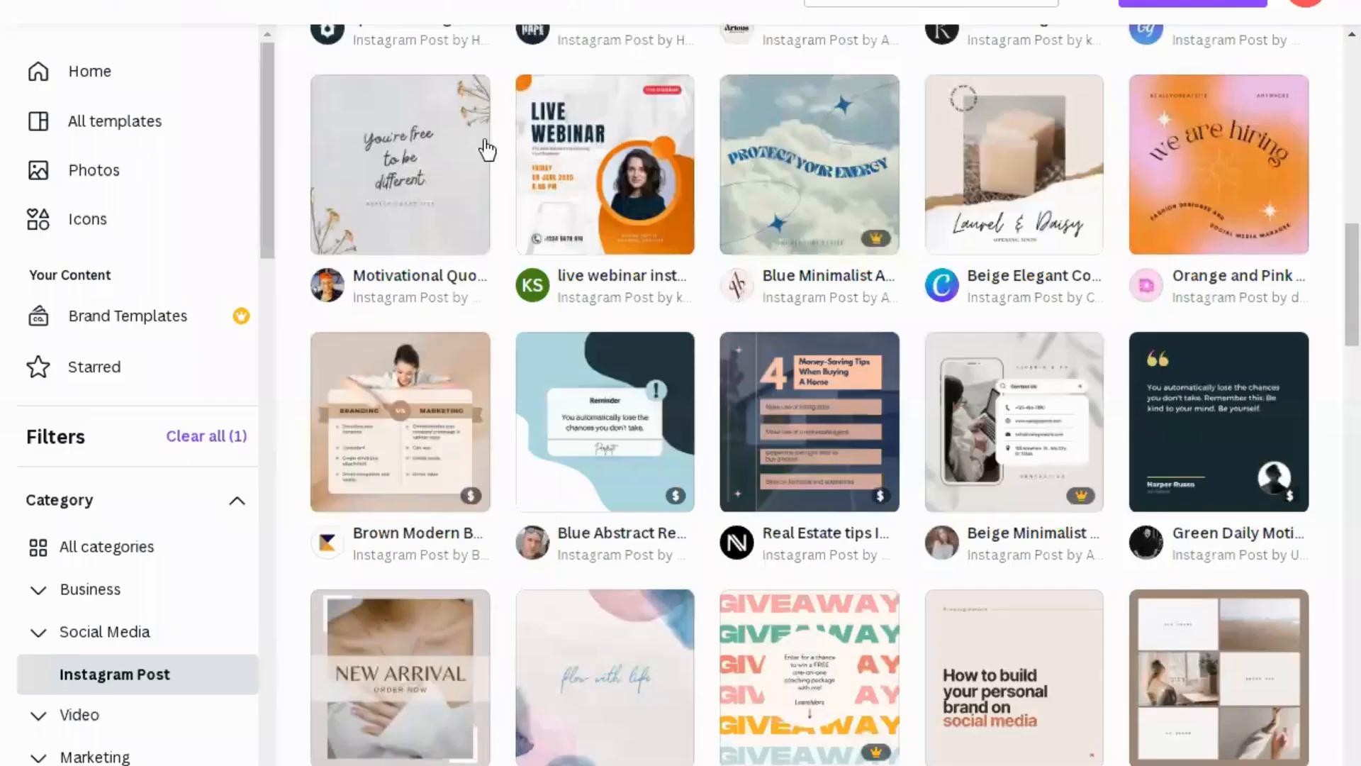
# Browse the Instagram post template gallery and the template suggestions in the editor.
pyautogui.scroll(10, 497, 145)
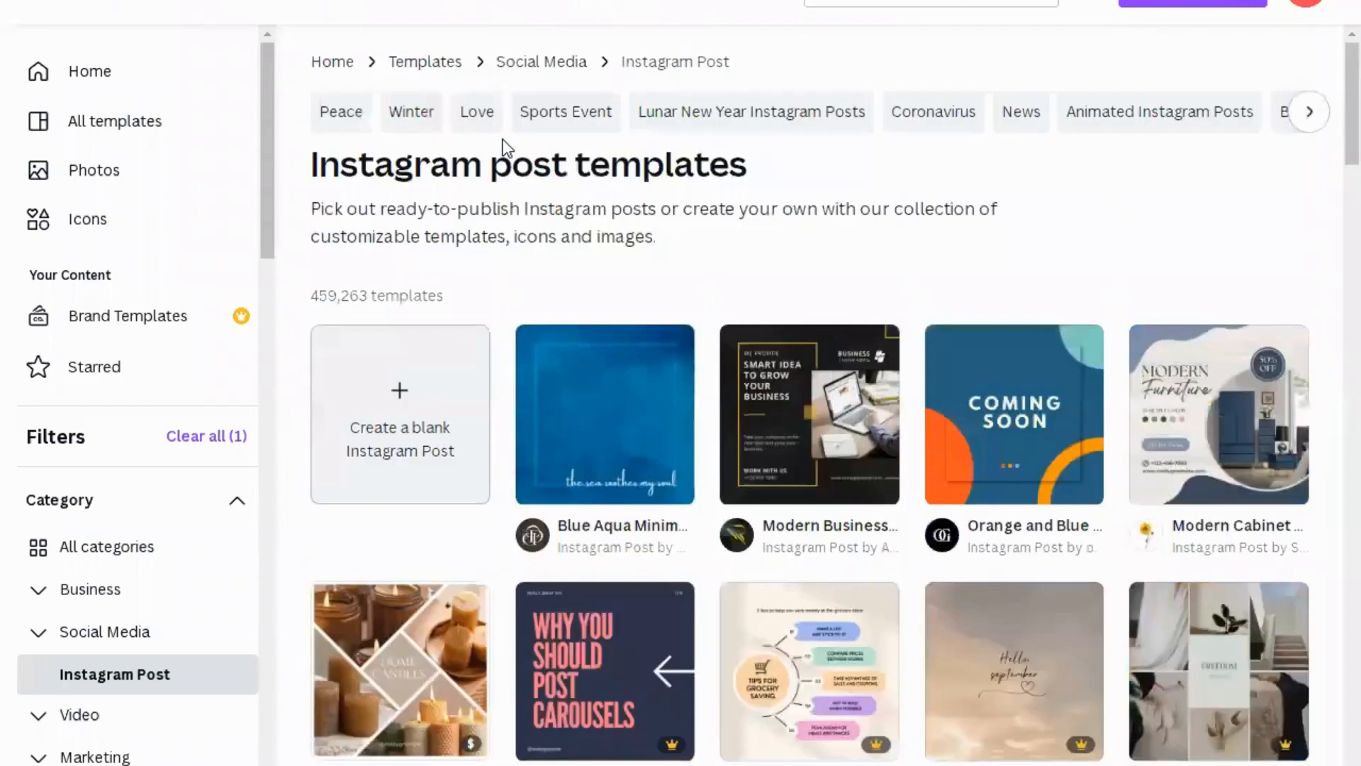
pyautogui.scroll(-15, 505, 146)
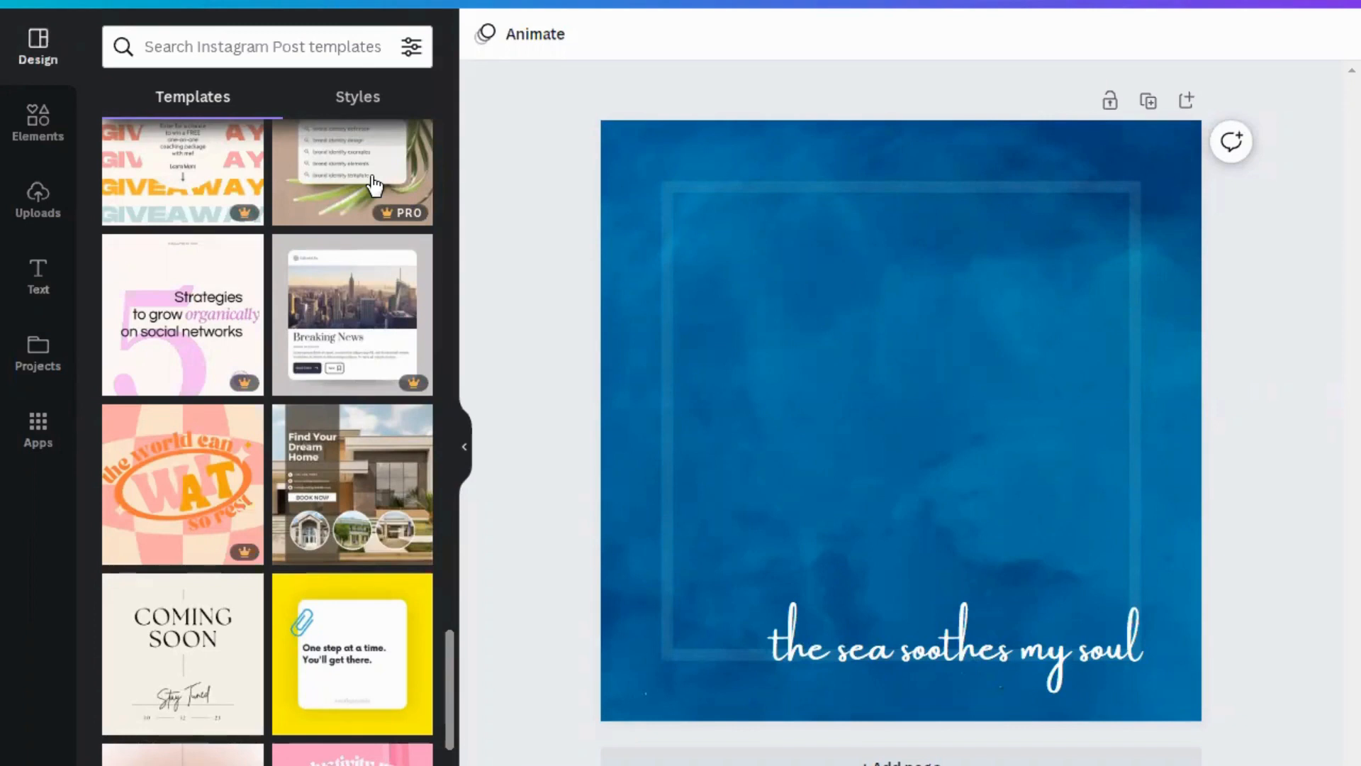
pyautogui.scroll(-2, 375, 191)
pyautogui.scroll(-5, 375, 227)
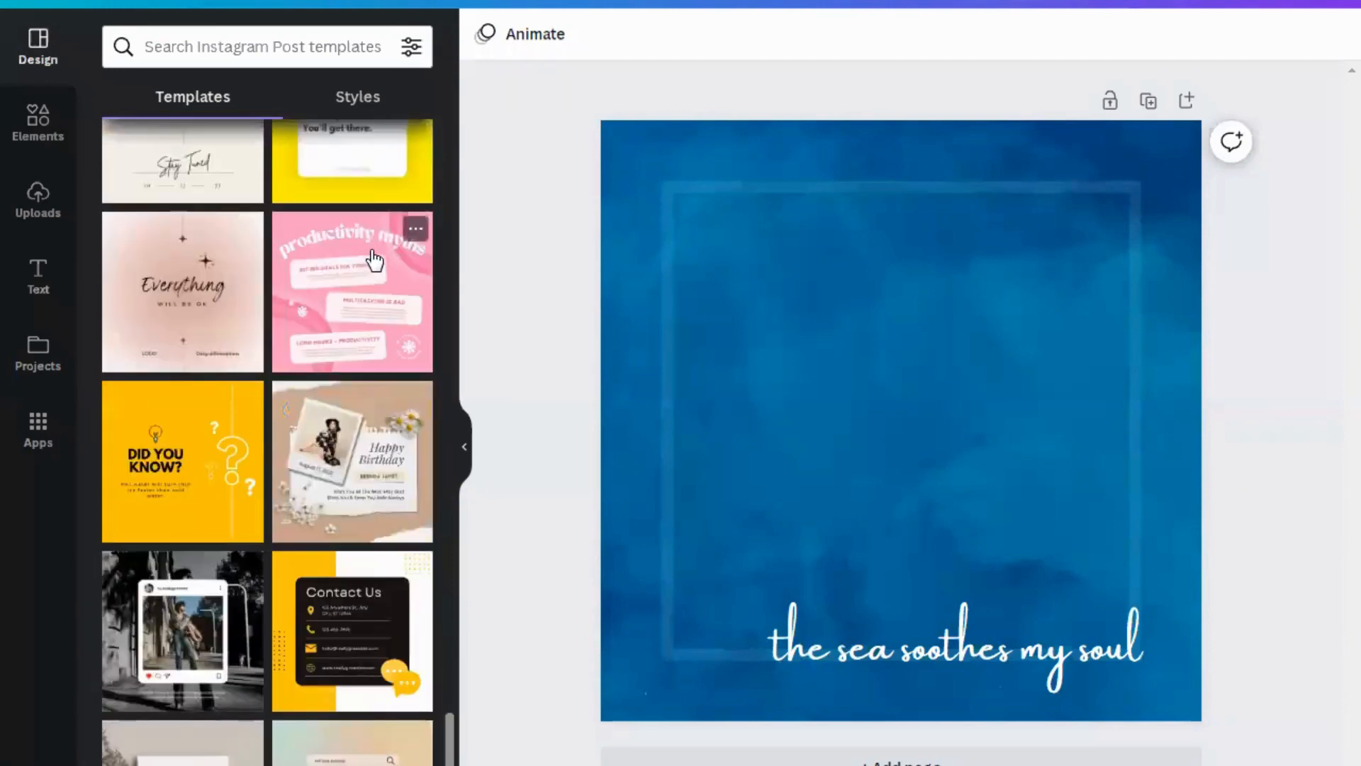
pyautogui.scroll(-4, 375, 255)
pyautogui.scroll(12, 377, 248)
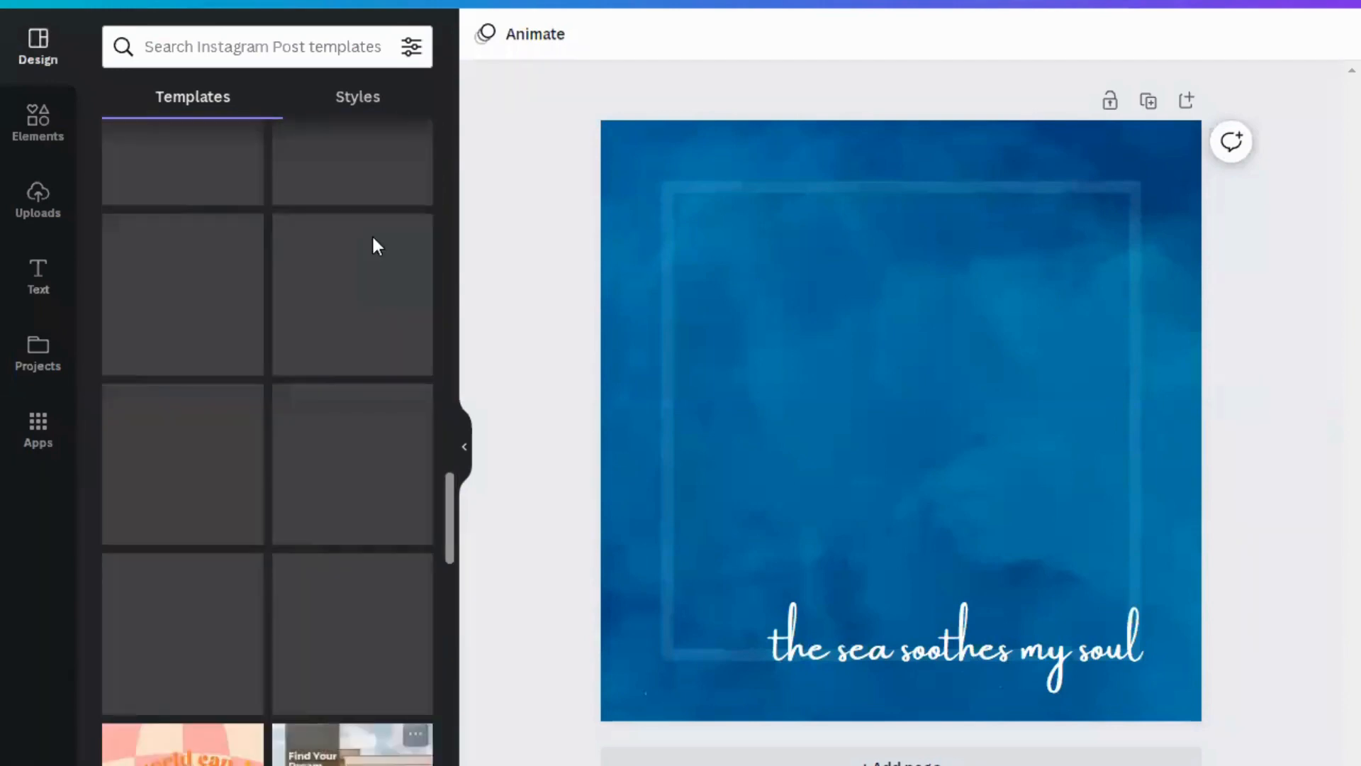
pyautogui.scroll(10, 373, 240)
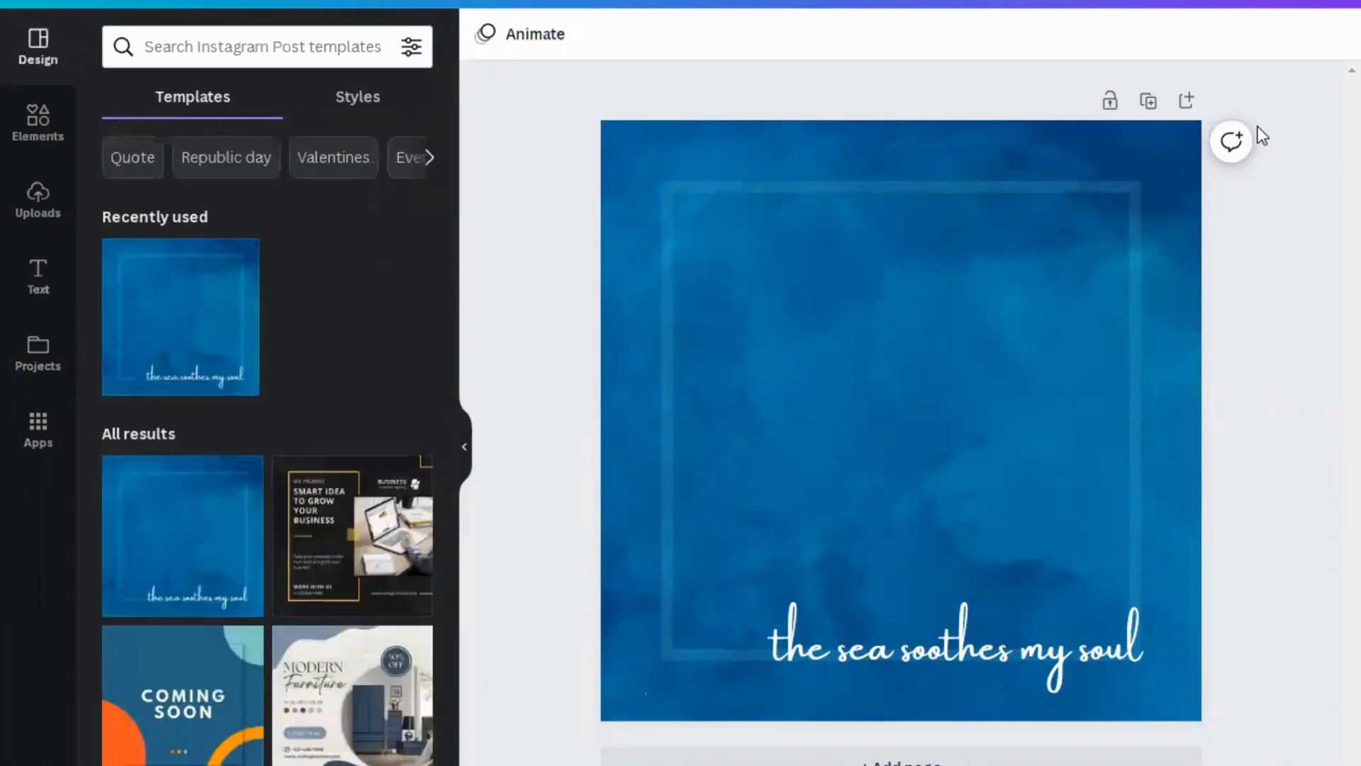
# Add the hanging red lanterns graphic from the elements library and position it at the upper edge of the page.
pyautogui.click(53, 133)
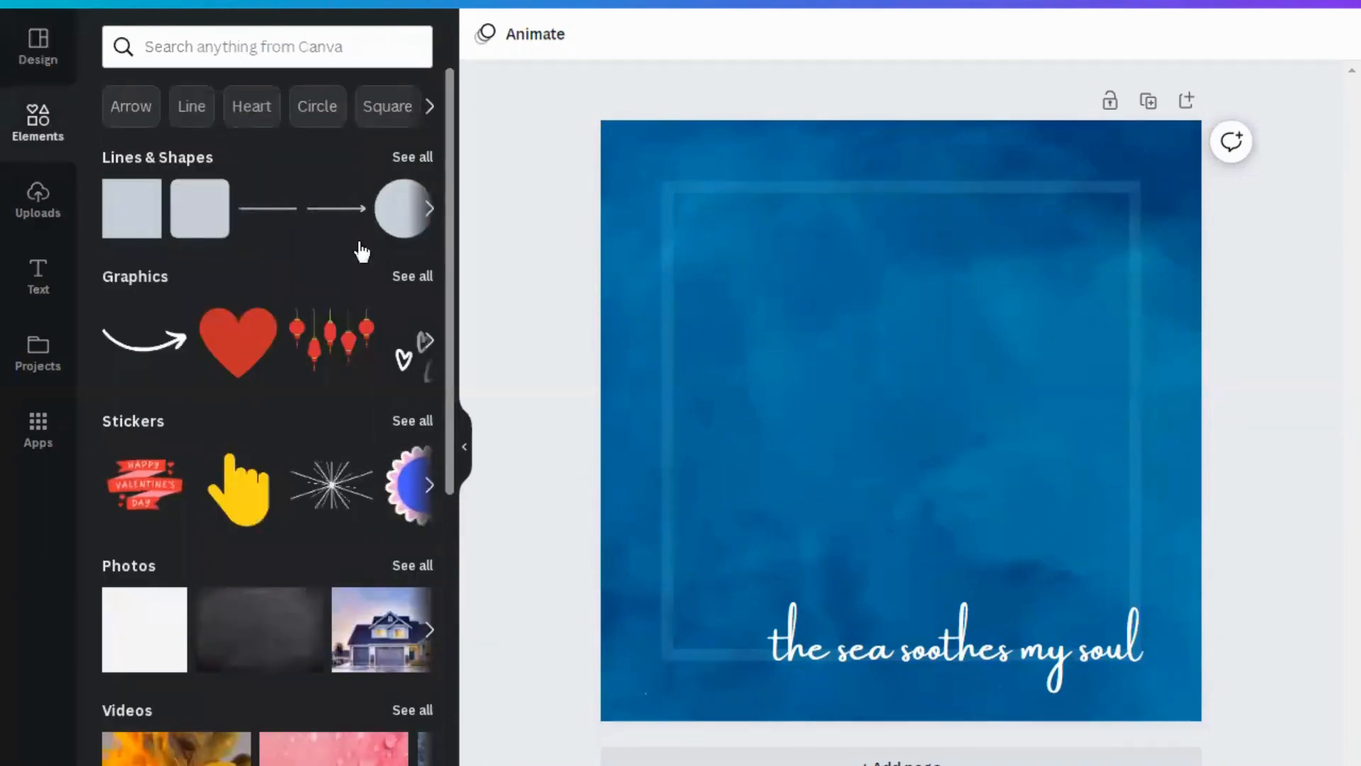
pyautogui.click(429, 211)
pyautogui.click(429, 211)
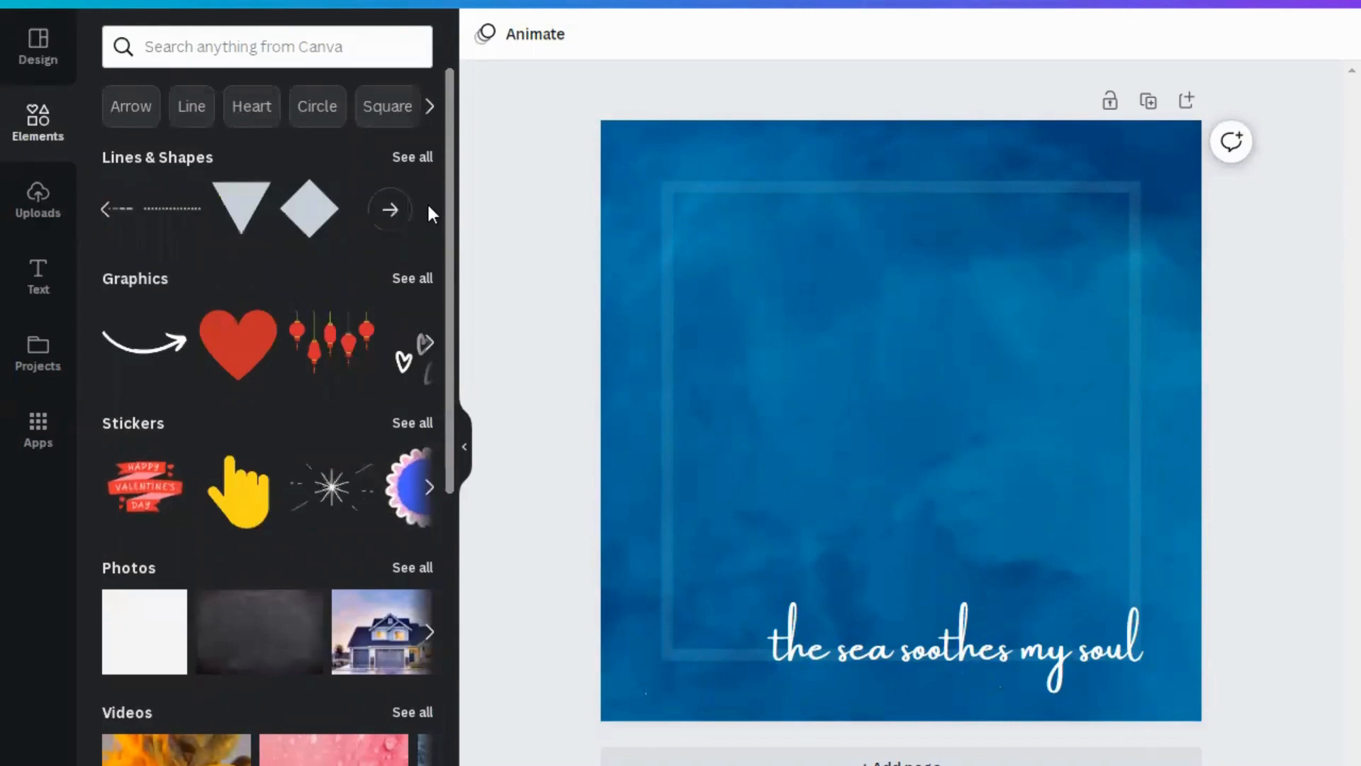
pyautogui.scroll(-2, 426, 397)
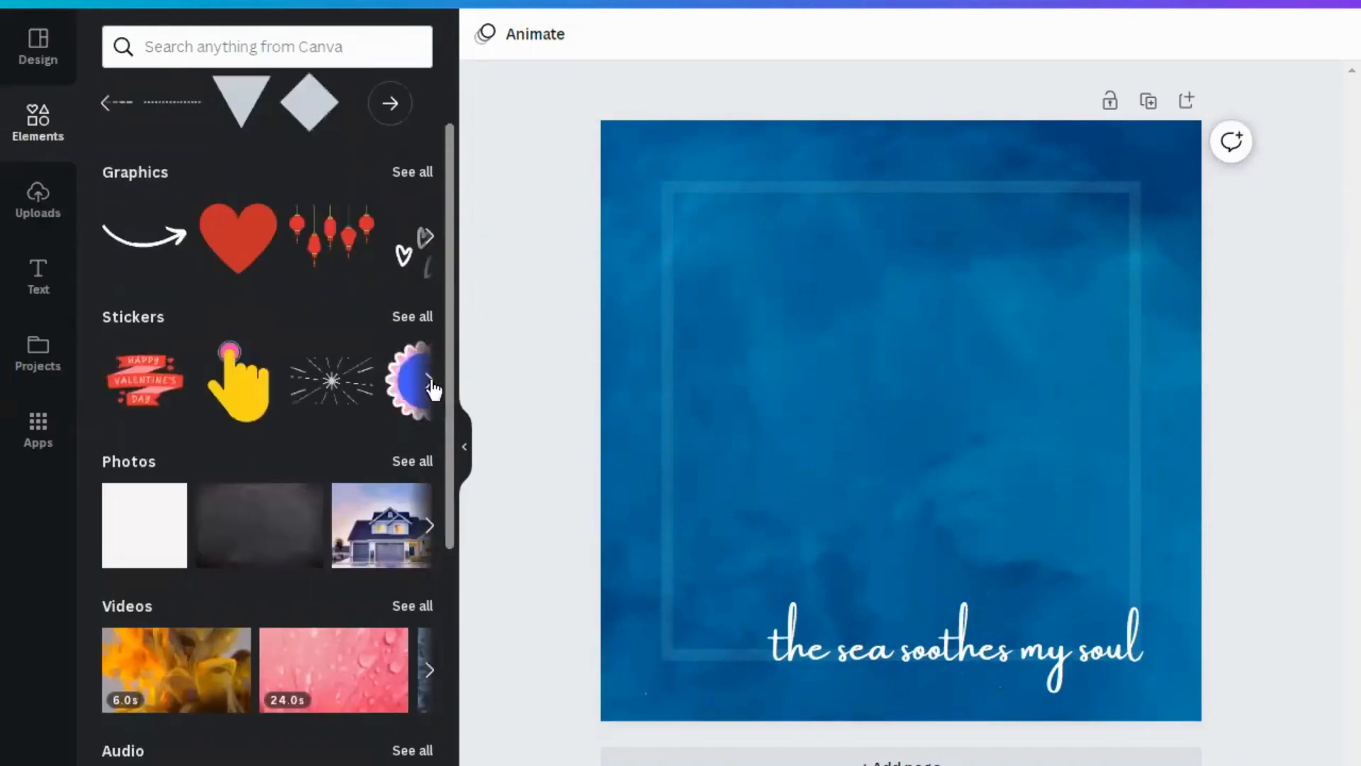
pyautogui.click(429, 383)
pyautogui.click(431, 384)
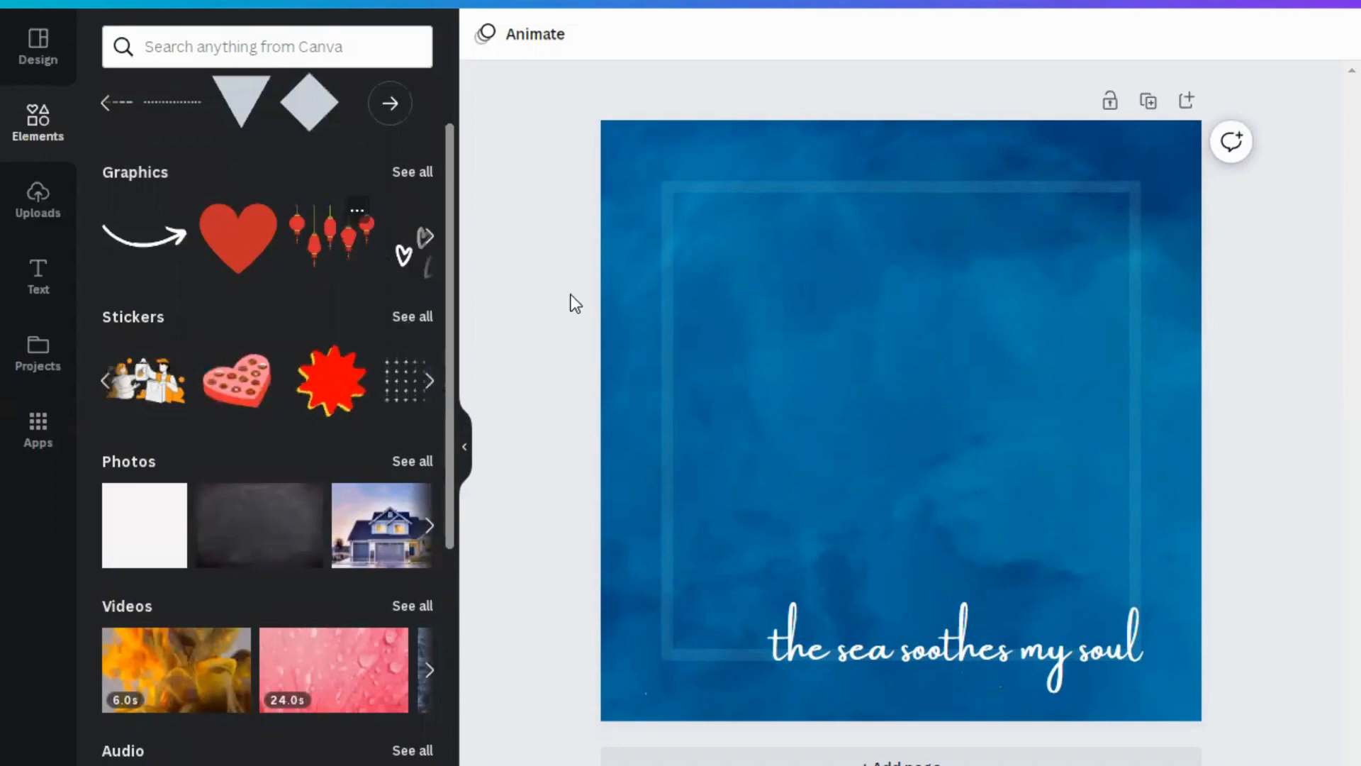
pyautogui.moveTo(861, 350); pyautogui.dragTo(839, 156)
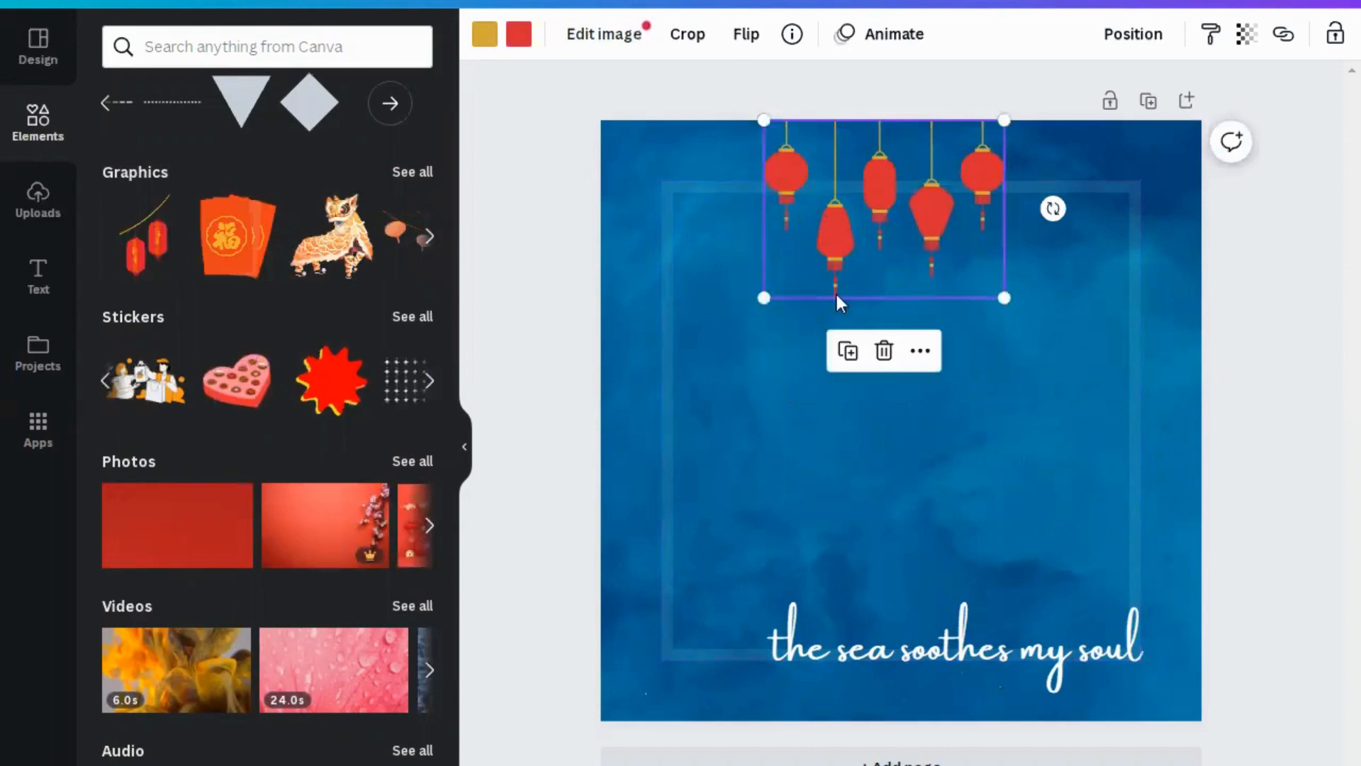
pyautogui.click(767, 356)
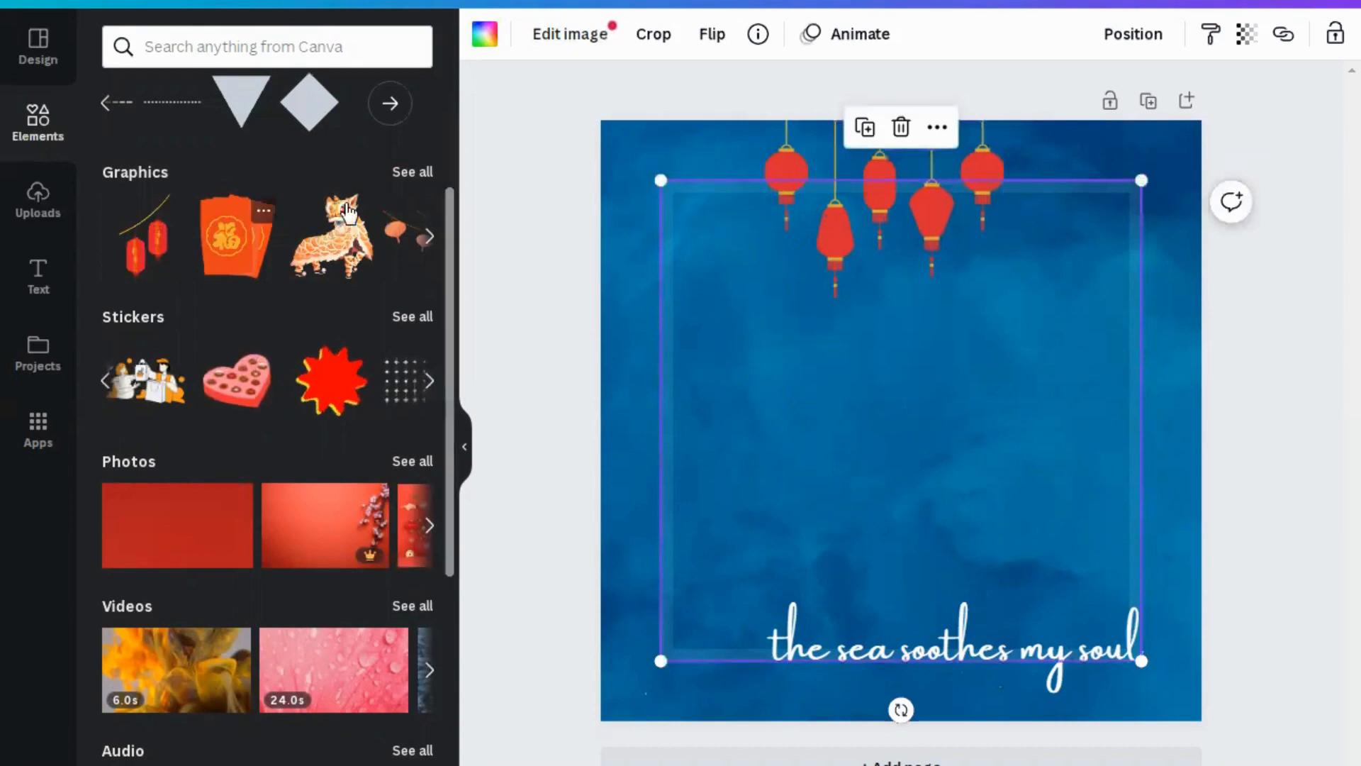
# Upload the image file "download" from the computer to the uploads library.
pyautogui.click(16, 202)
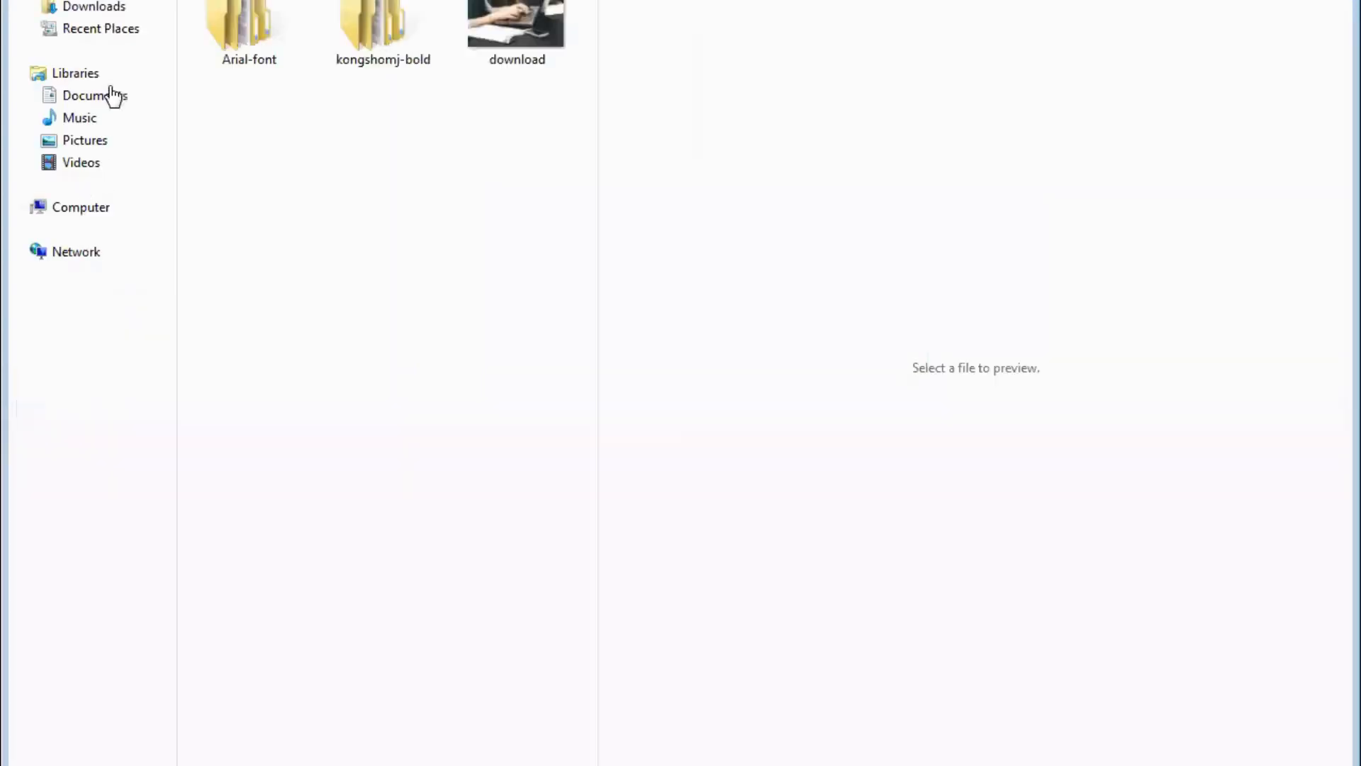
pyautogui.click(529, 27)
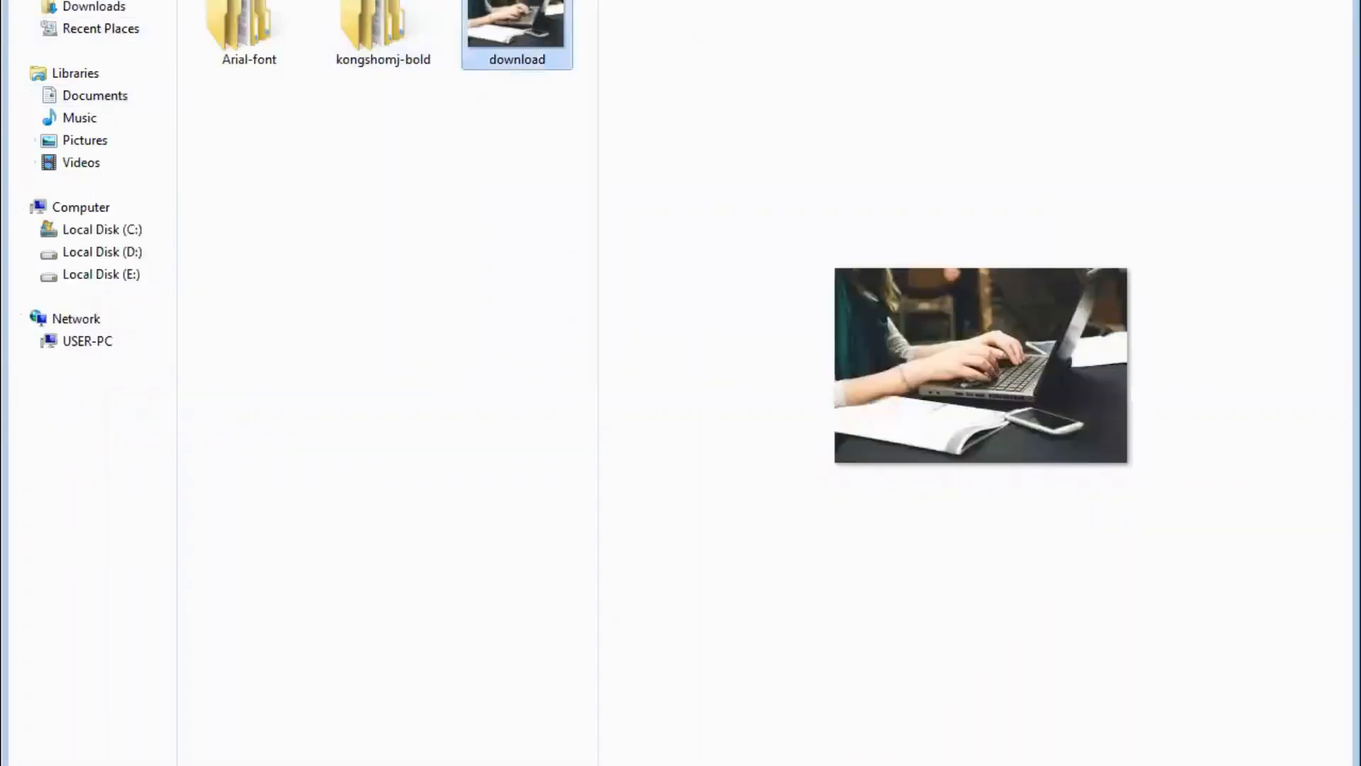
pyautogui.press('Return')
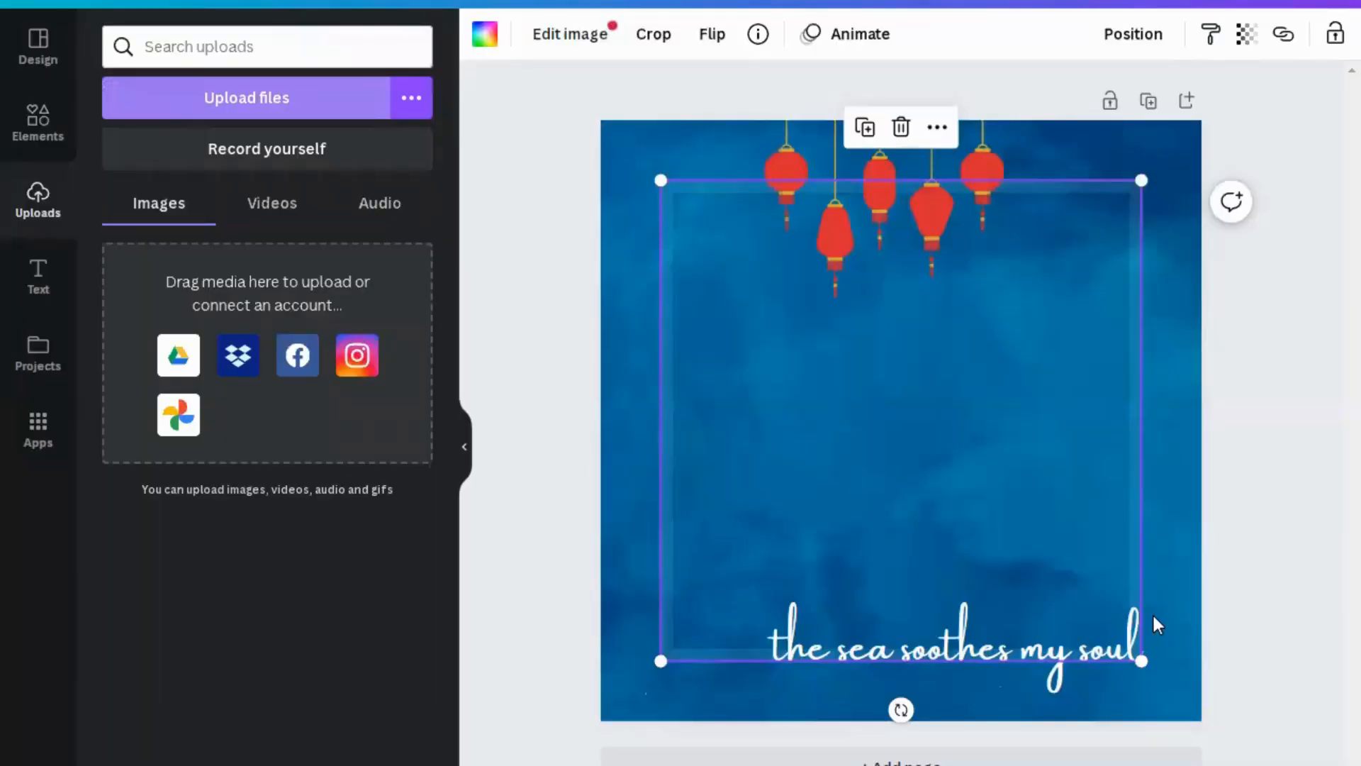
# Delete the blue background image from the page.
pyautogui.click(637, 180)
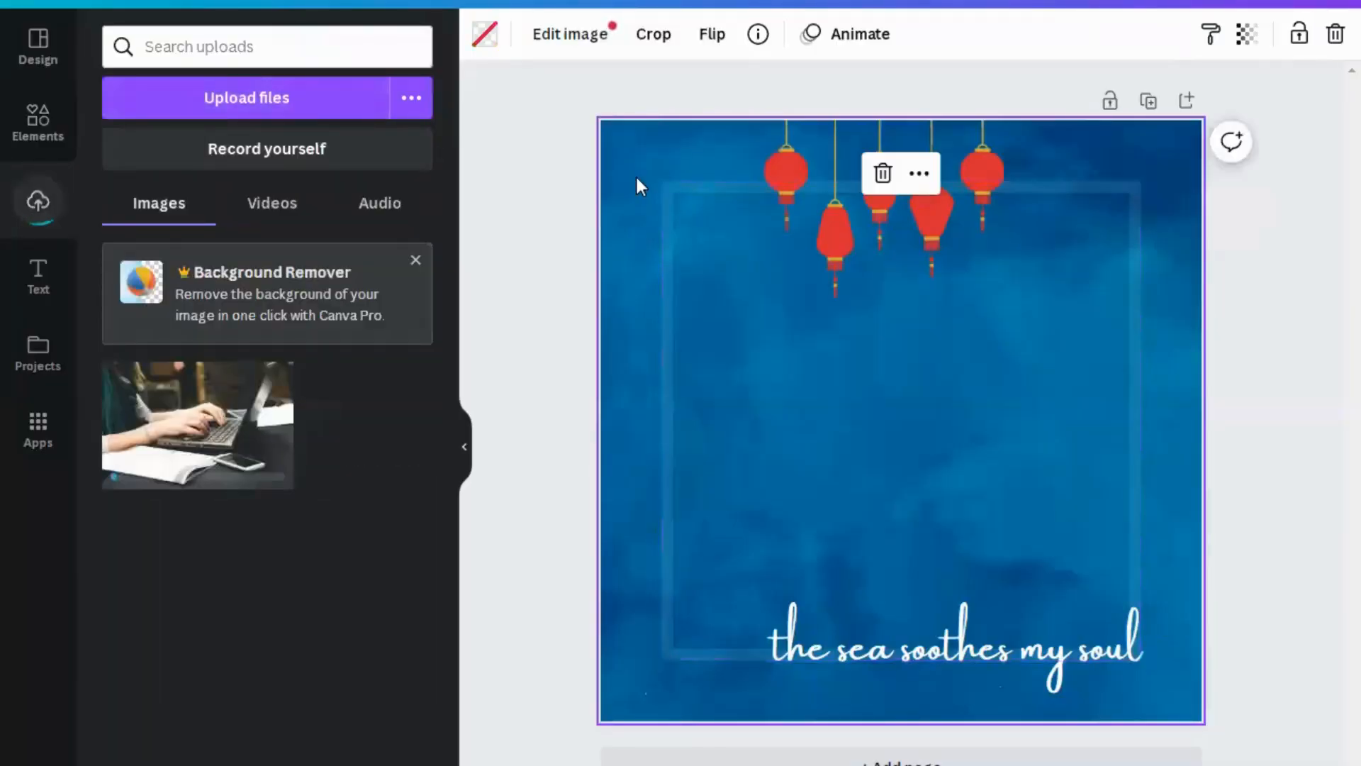
pyautogui.press('Delete')
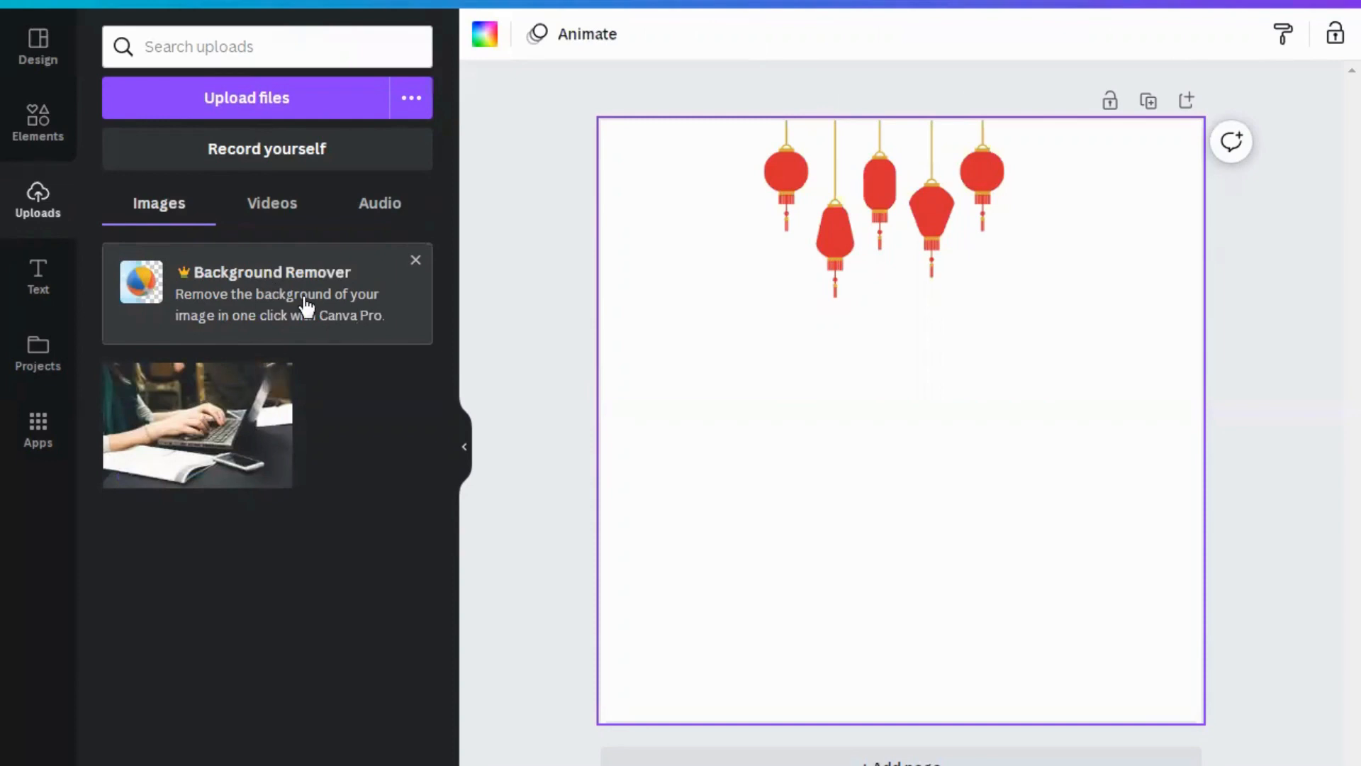
# Look at the video and audio uploads and open the self-recording tool, allowing the requested camera and microphone access.
pyautogui.click(271, 213)
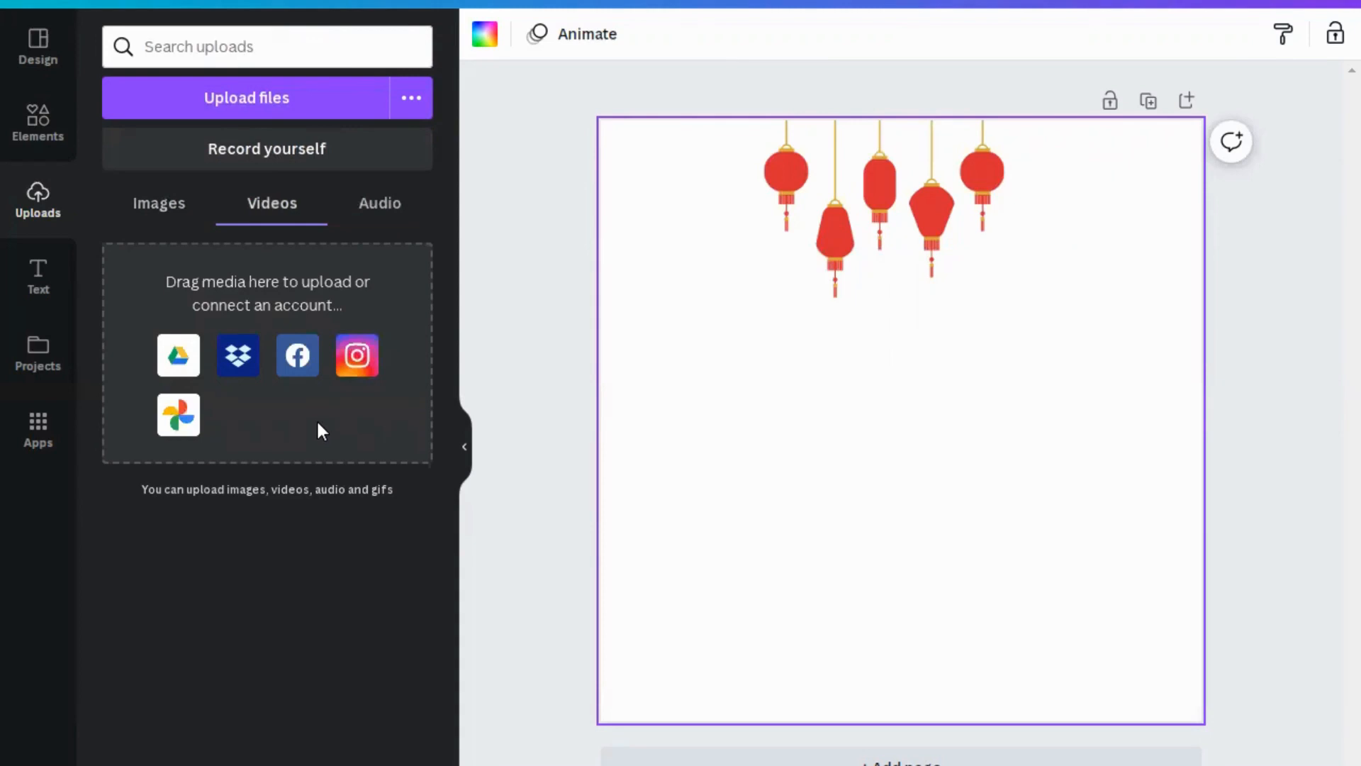
pyautogui.click(376, 213)
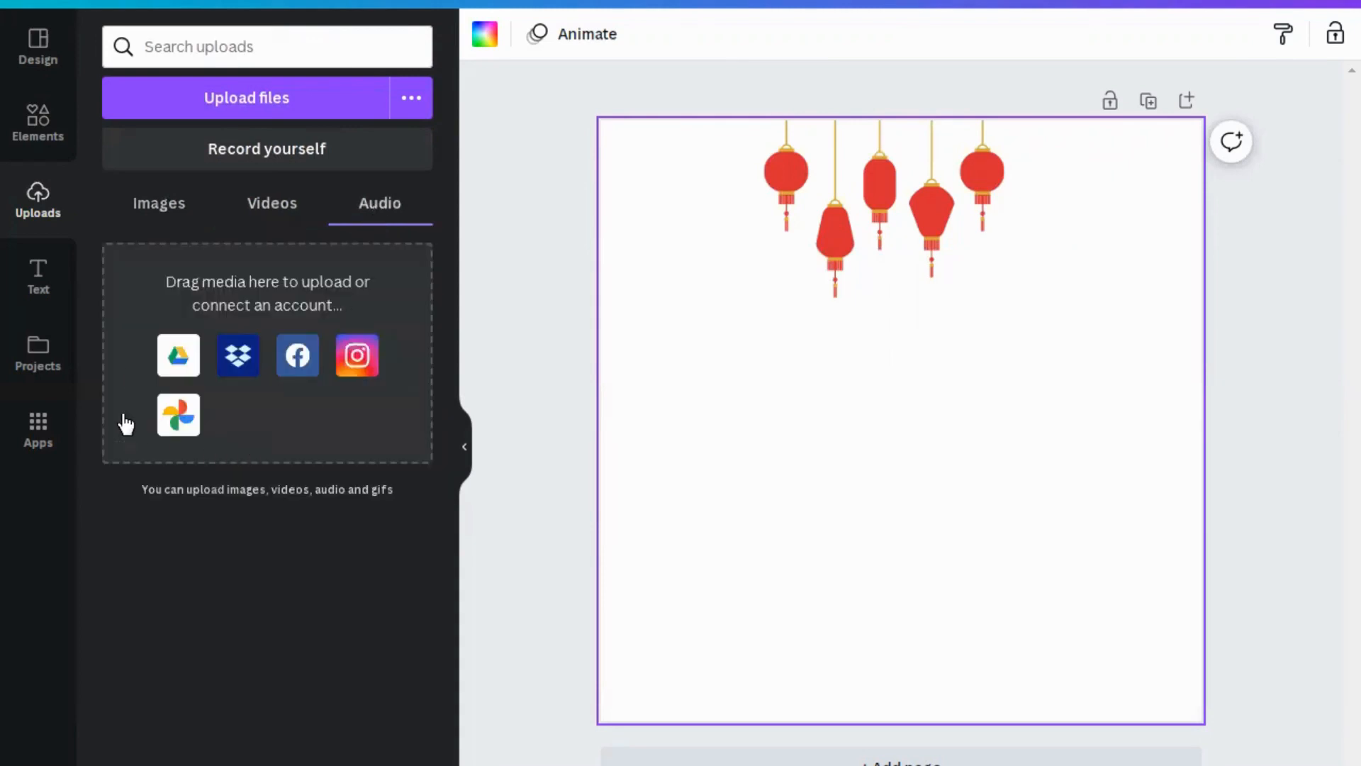
pyautogui.click(216, 163)
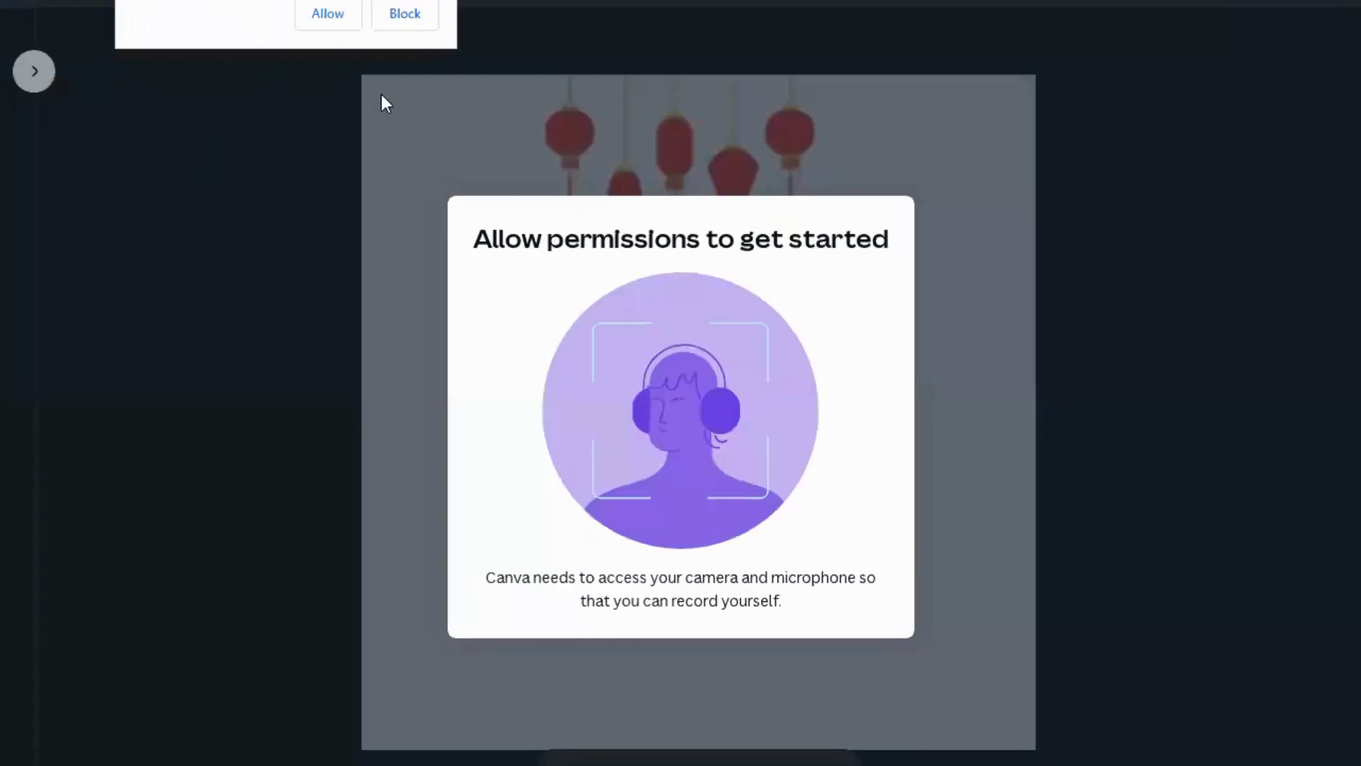
pyautogui.click(328, 14)
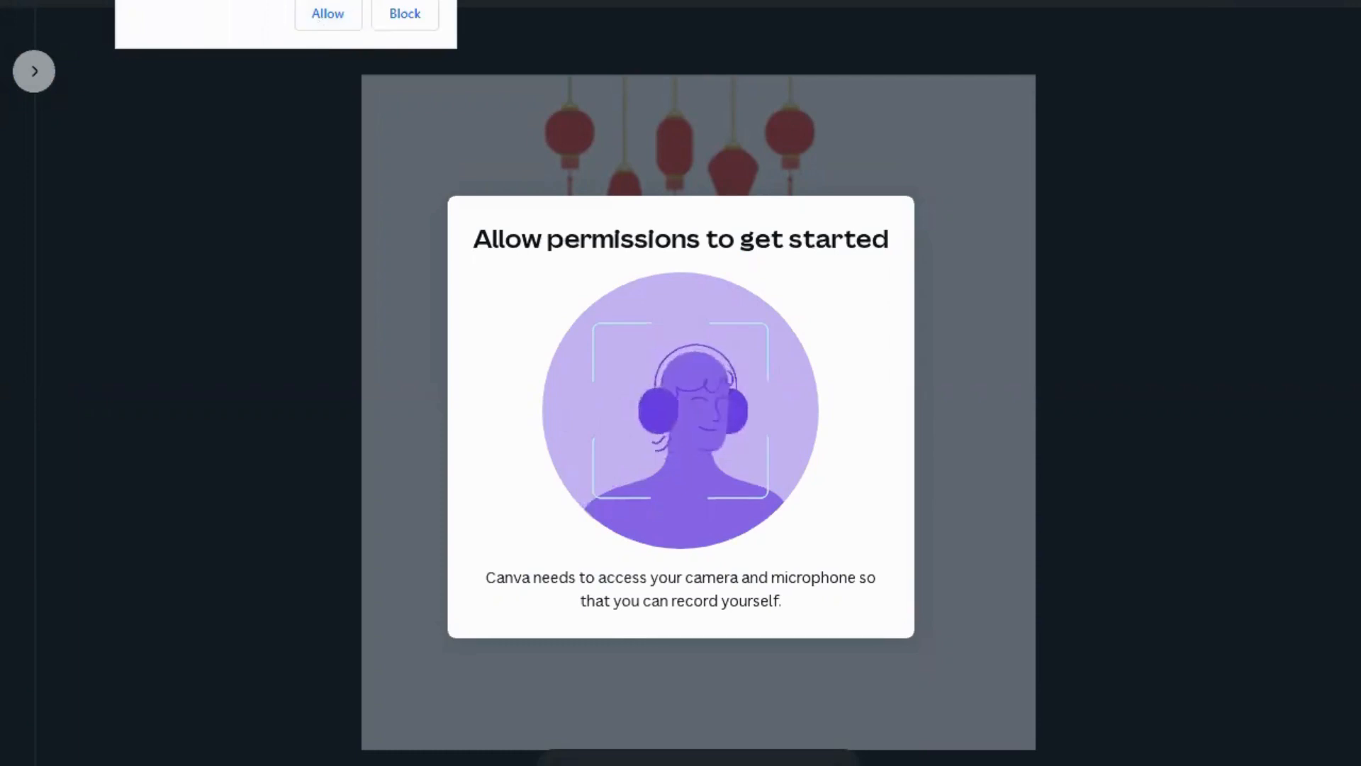
pyautogui.click(327, 13)
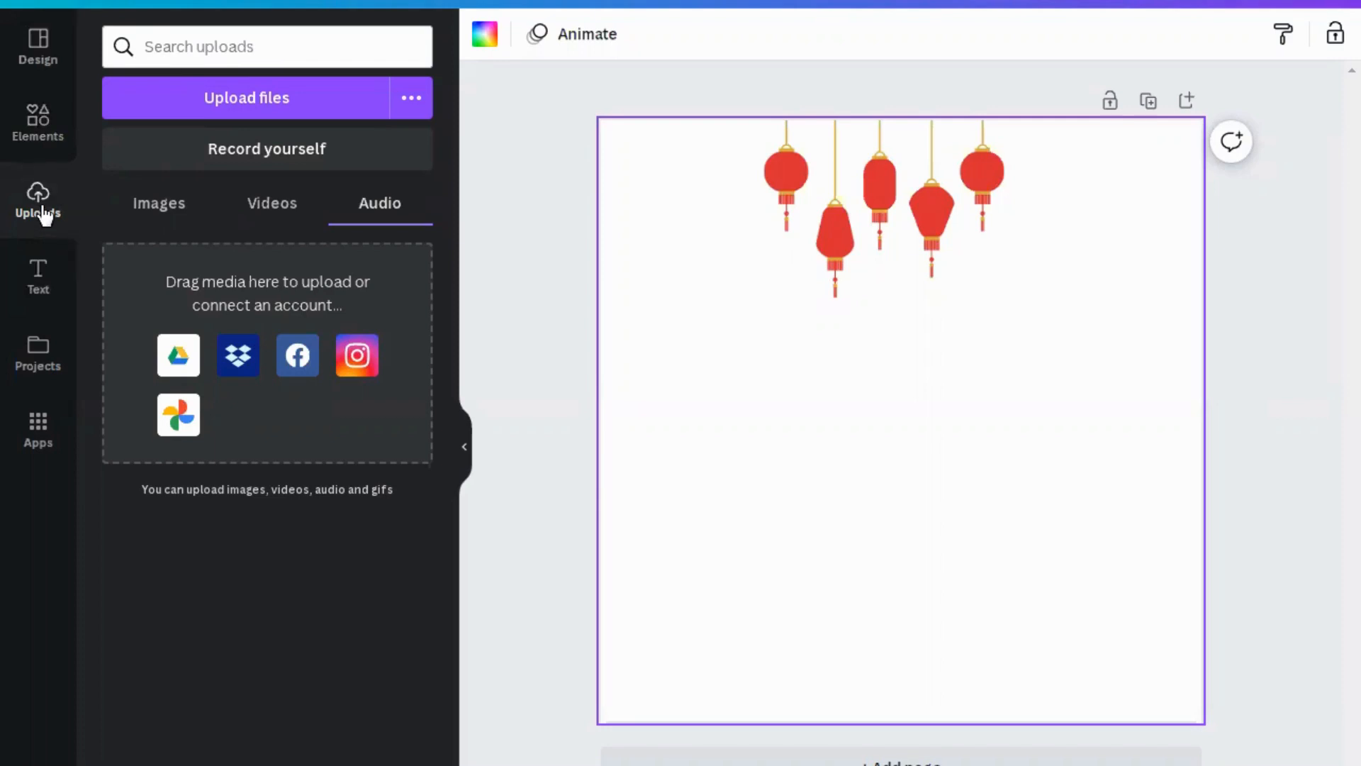
# Add a default heading, a subheading and a line of body text to the page.
pyautogui.click(40, 275)
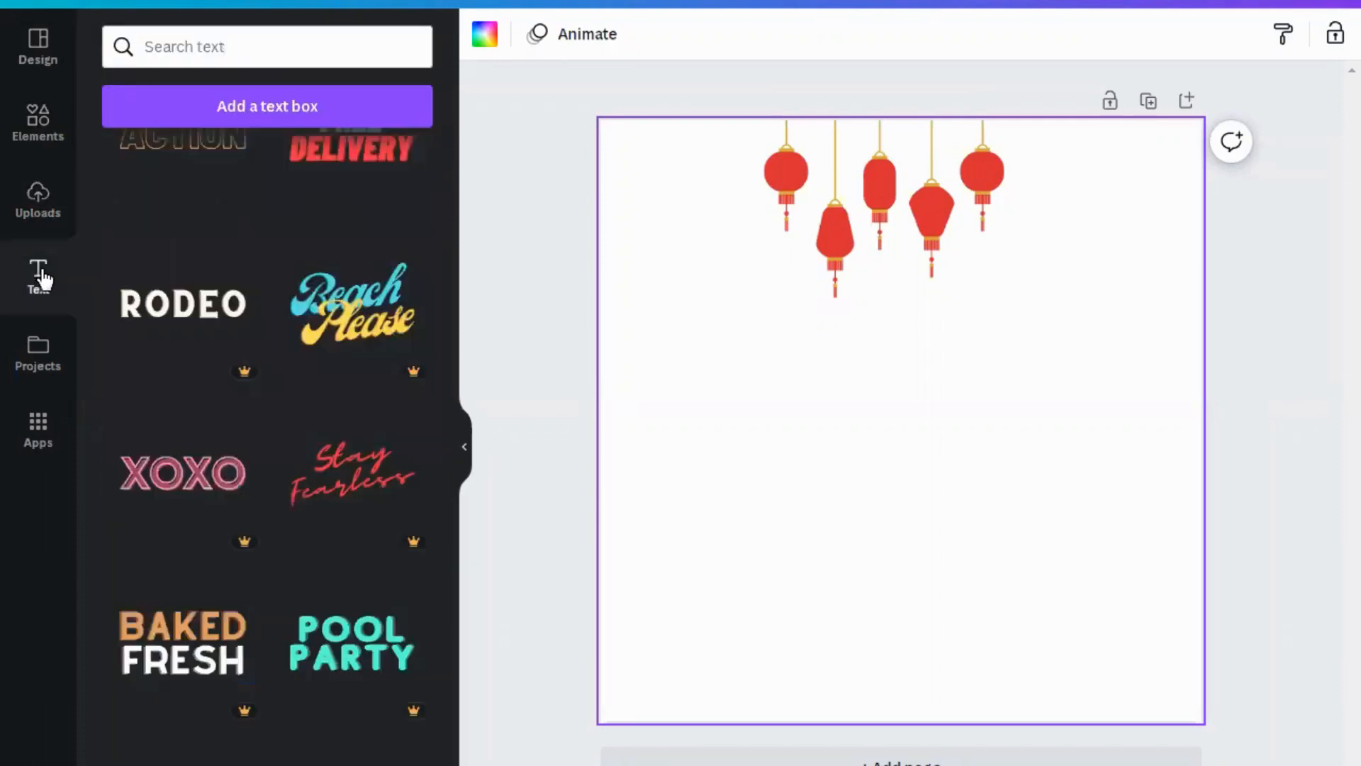
pyautogui.moveTo(453, 369); pyautogui.dragTo(451, 252)
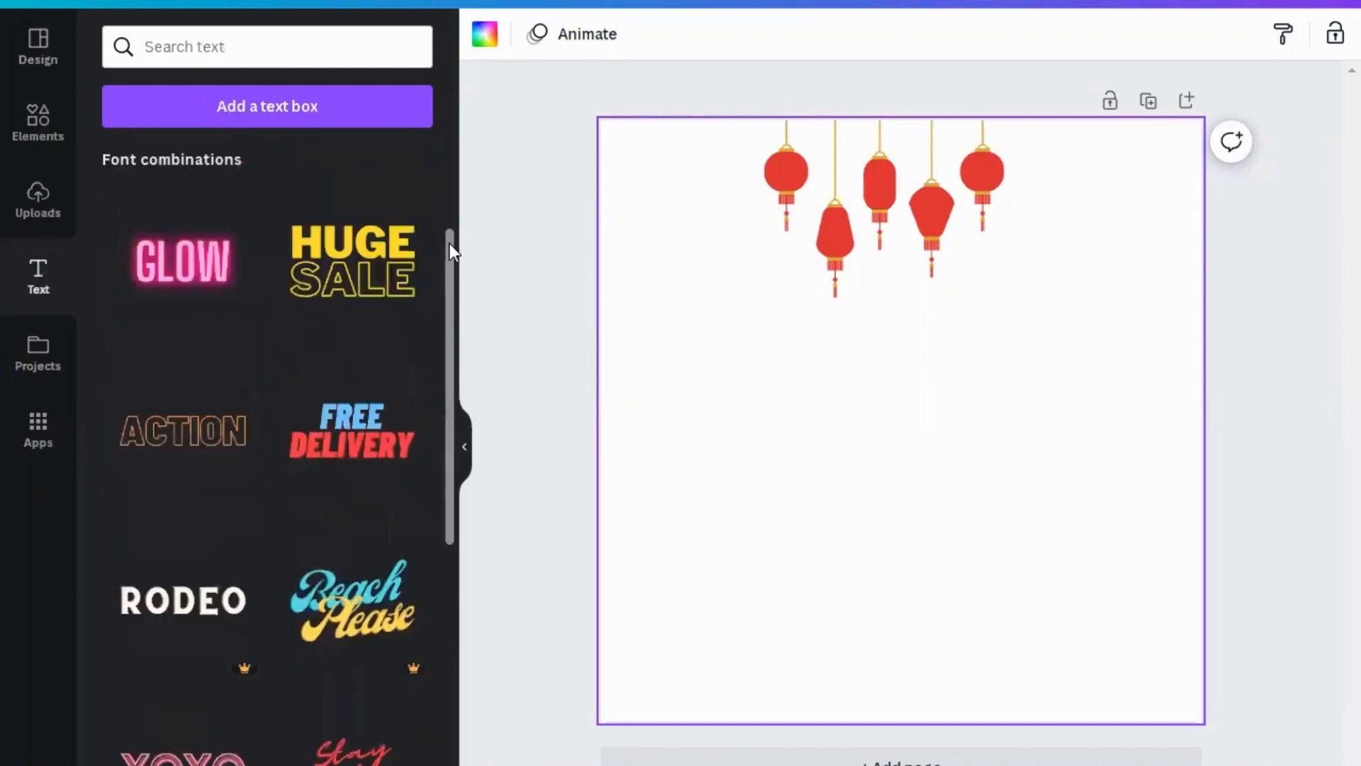
pyautogui.moveTo(449, 147); pyautogui.dragTo(448, 122)
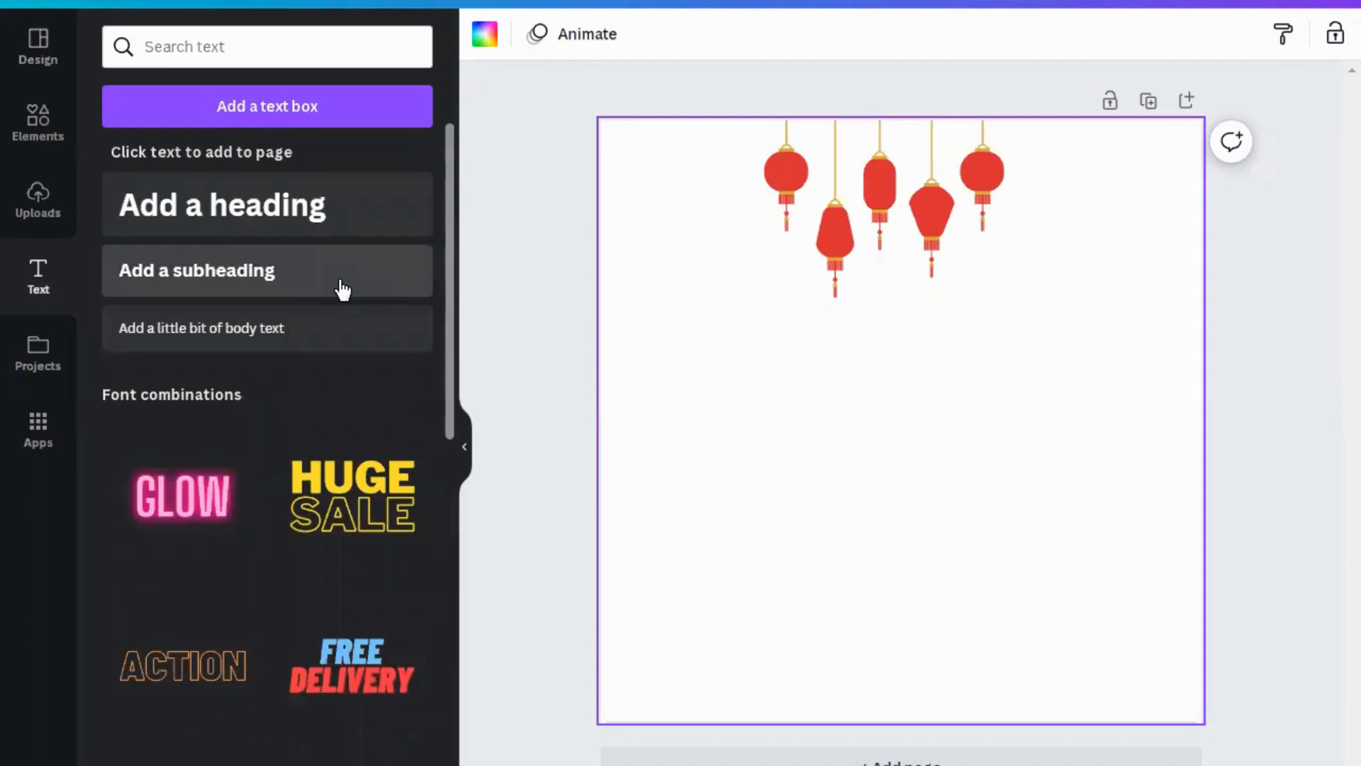
pyautogui.click(186, 223)
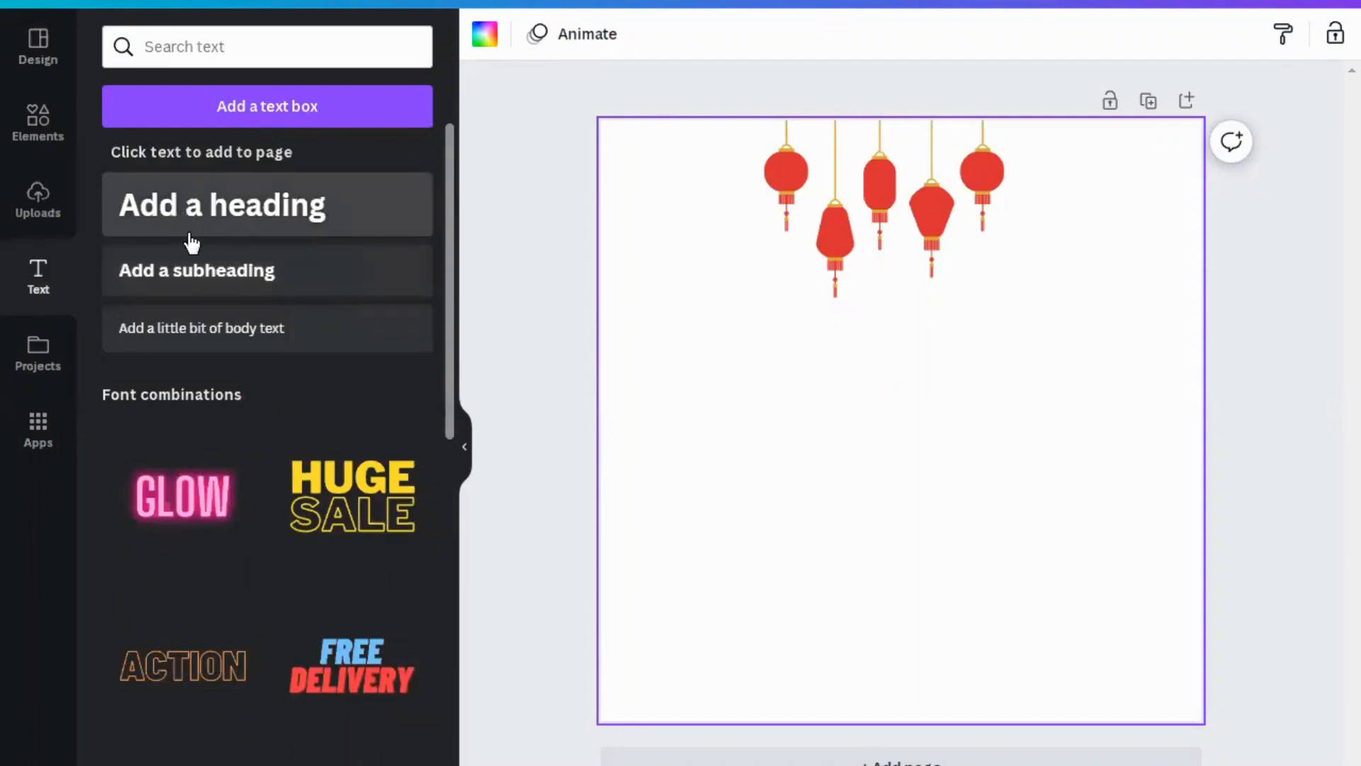
pyautogui.click(195, 272)
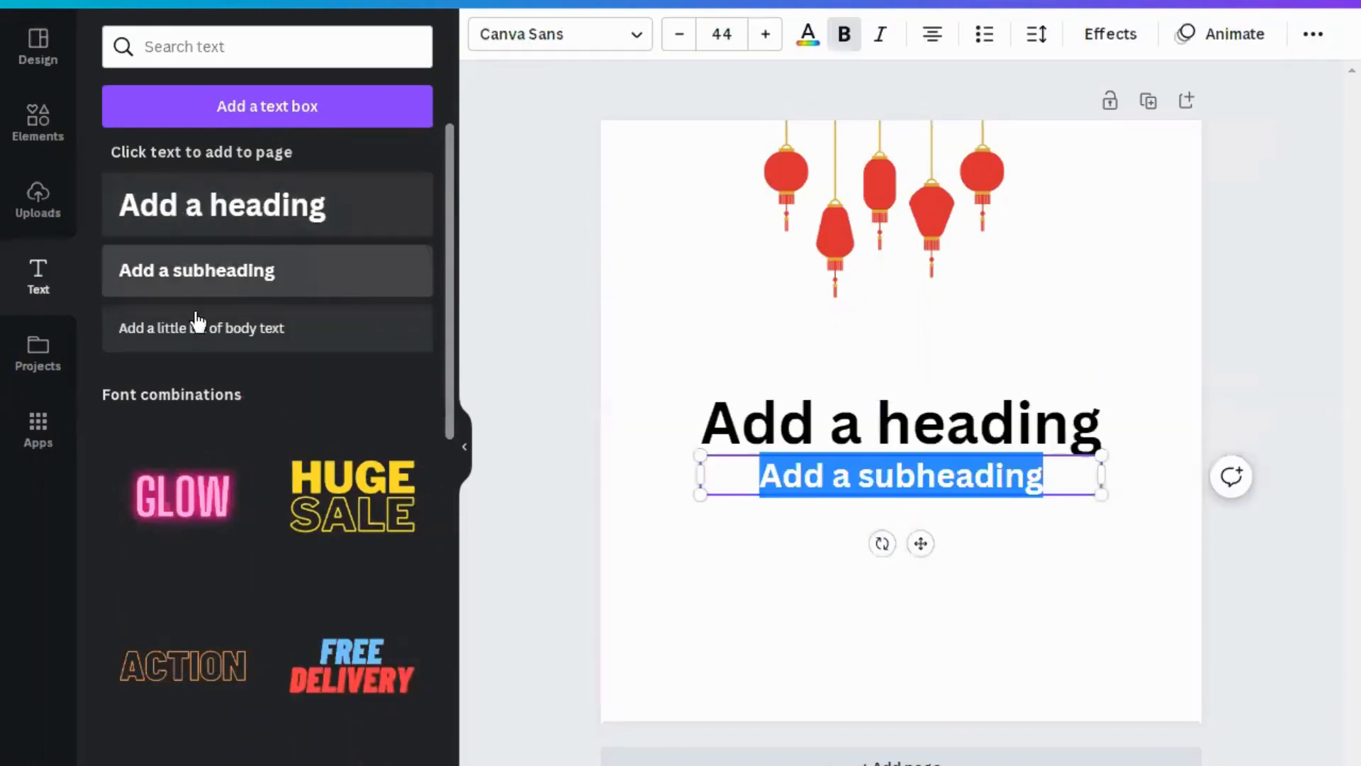
pyautogui.click(198, 324)
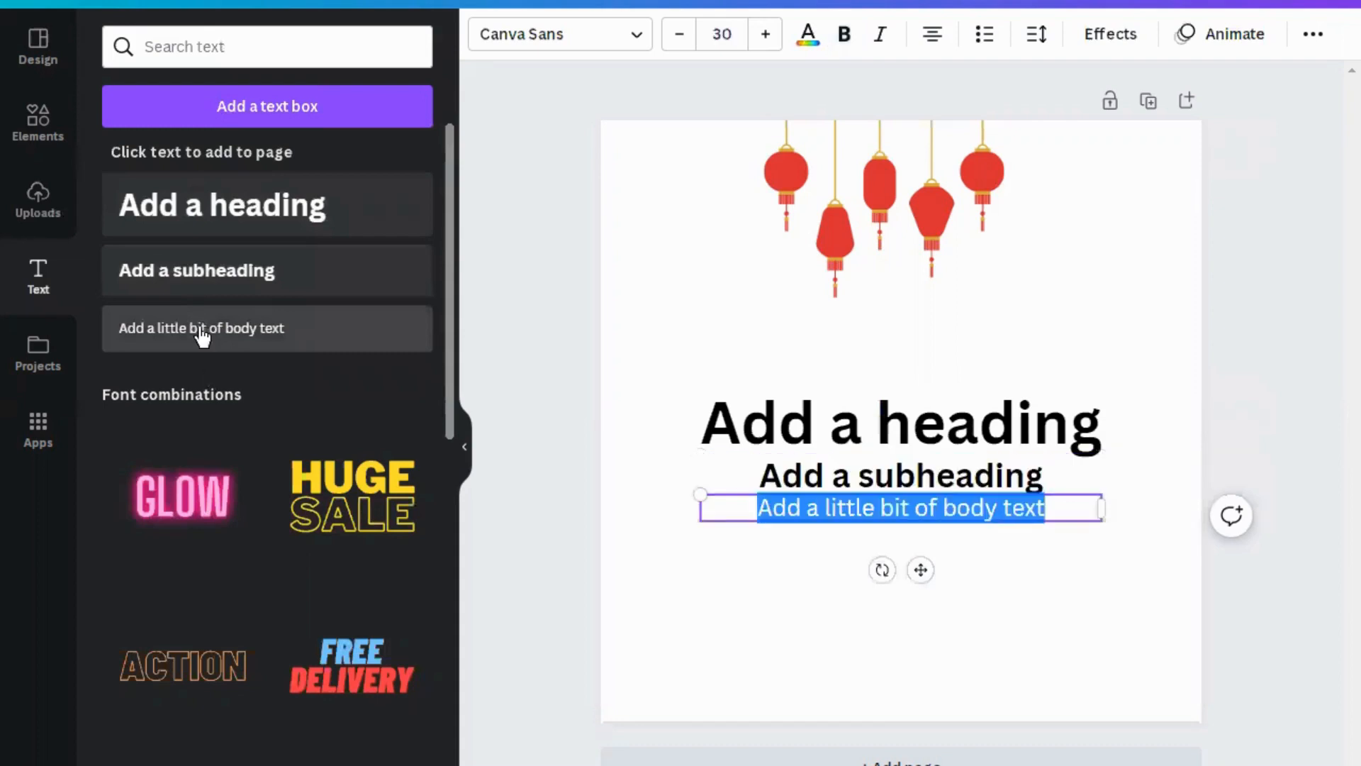
# Add the "GLOW" and "HUGE SALE" font combinations to the page.
pyautogui.moveTo(185, 516)
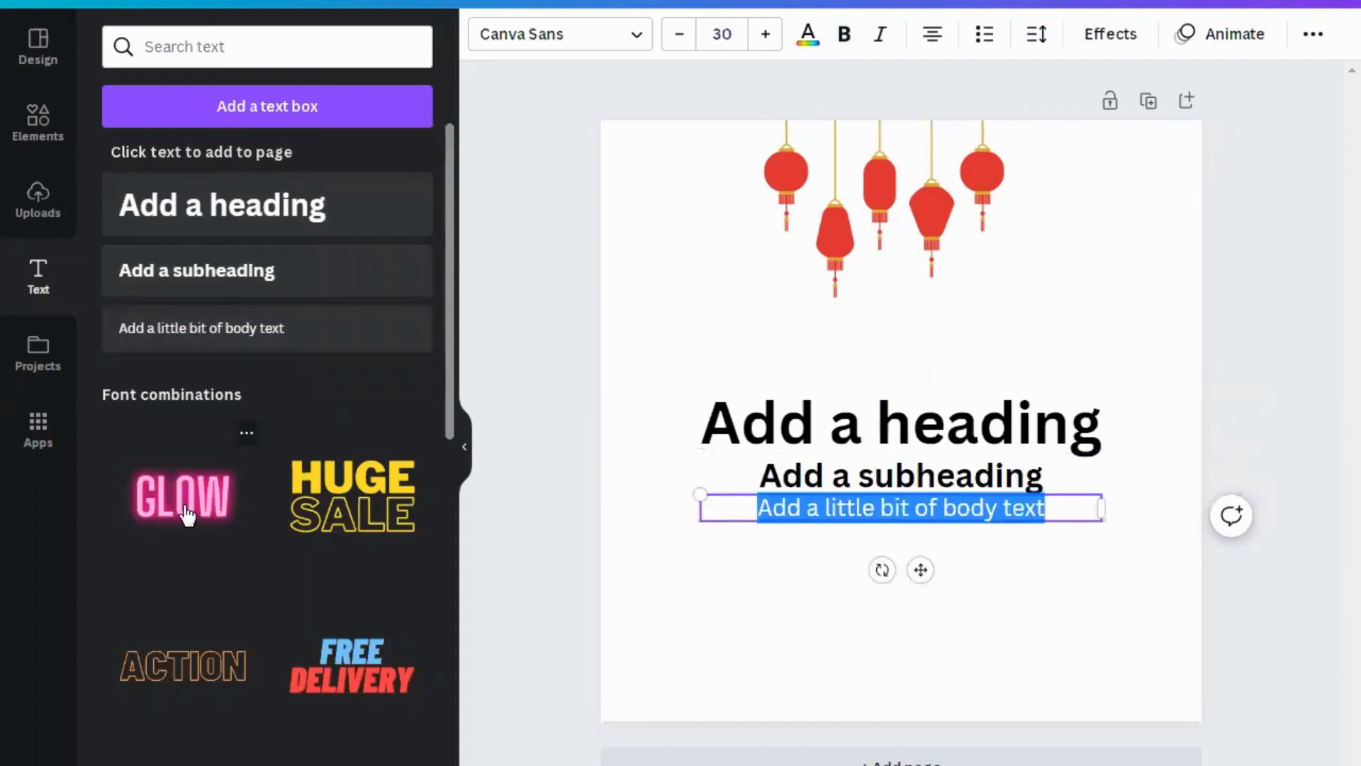
pyautogui.click(185, 515)
pyautogui.moveTo(336, 706)
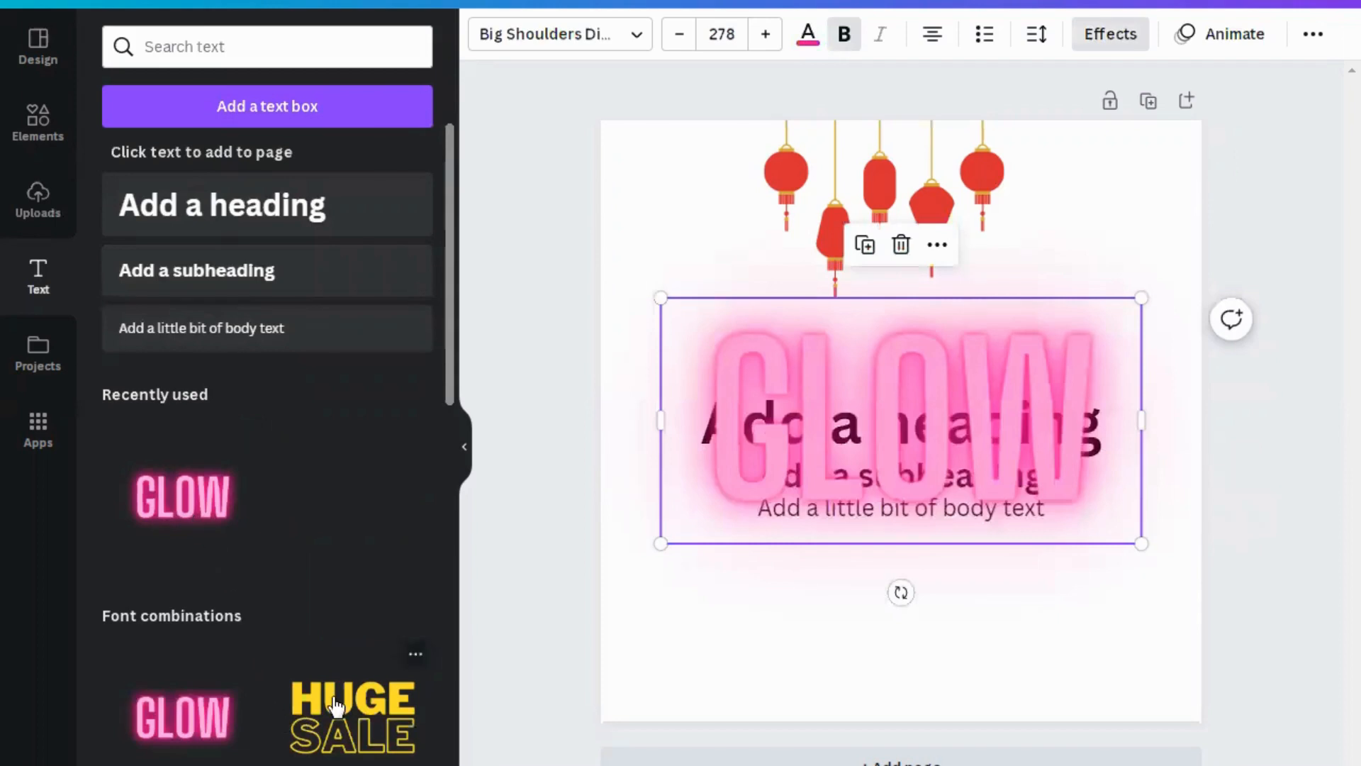
pyautogui.click(336, 705)
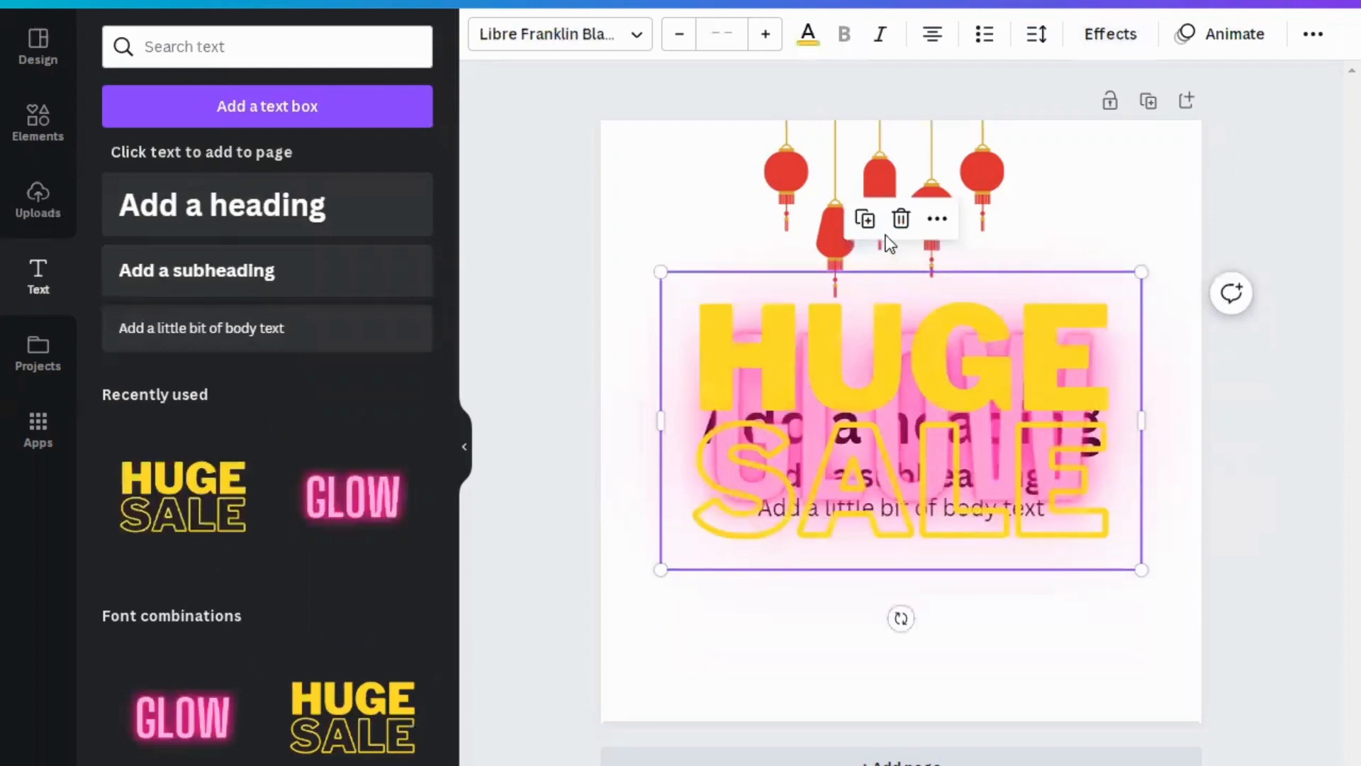
# Delete the "HUGE SALE" and "GLOW" font combinations from the page.
pyautogui.click(900, 219)
pyautogui.click(888, 369)
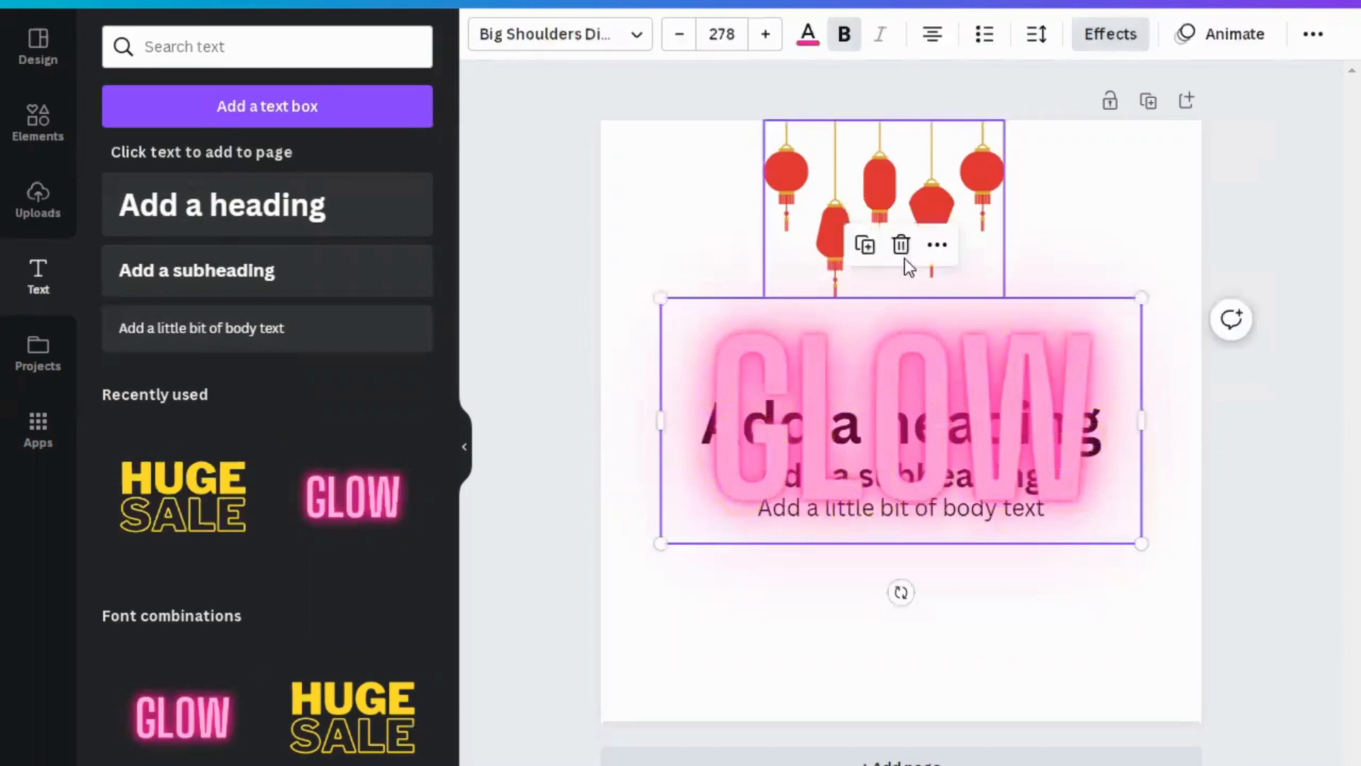
pyautogui.click(901, 246)
# Delete the heading, subheading, body text and red lanterns graphic from the page.
pyautogui.click(897, 419)
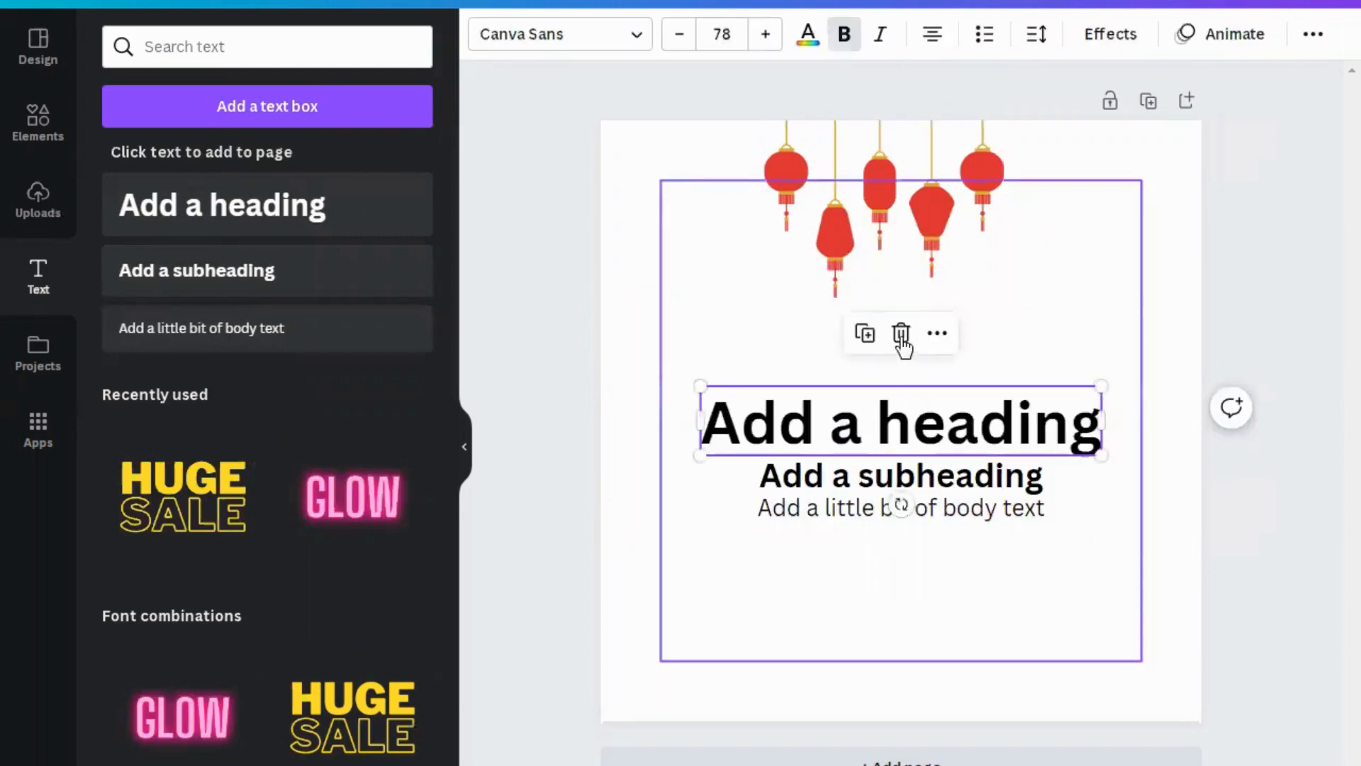
pyautogui.click(899, 331)
pyautogui.click(913, 468)
pyautogui.click(914, 468)
pyautogui.click(902, 402)
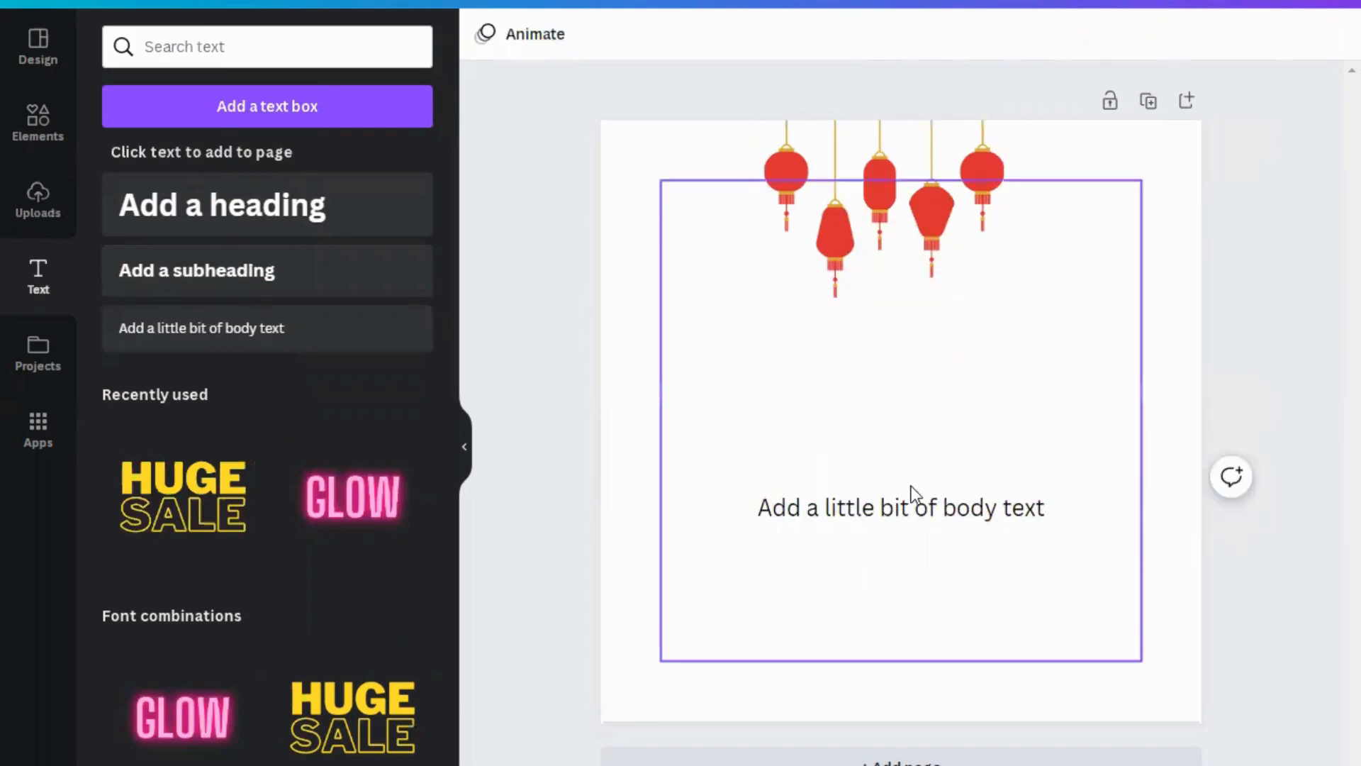
pyautogui.click(921, 508)
pyautogui.click(901, 435)
pyautogui.click(900, 292)
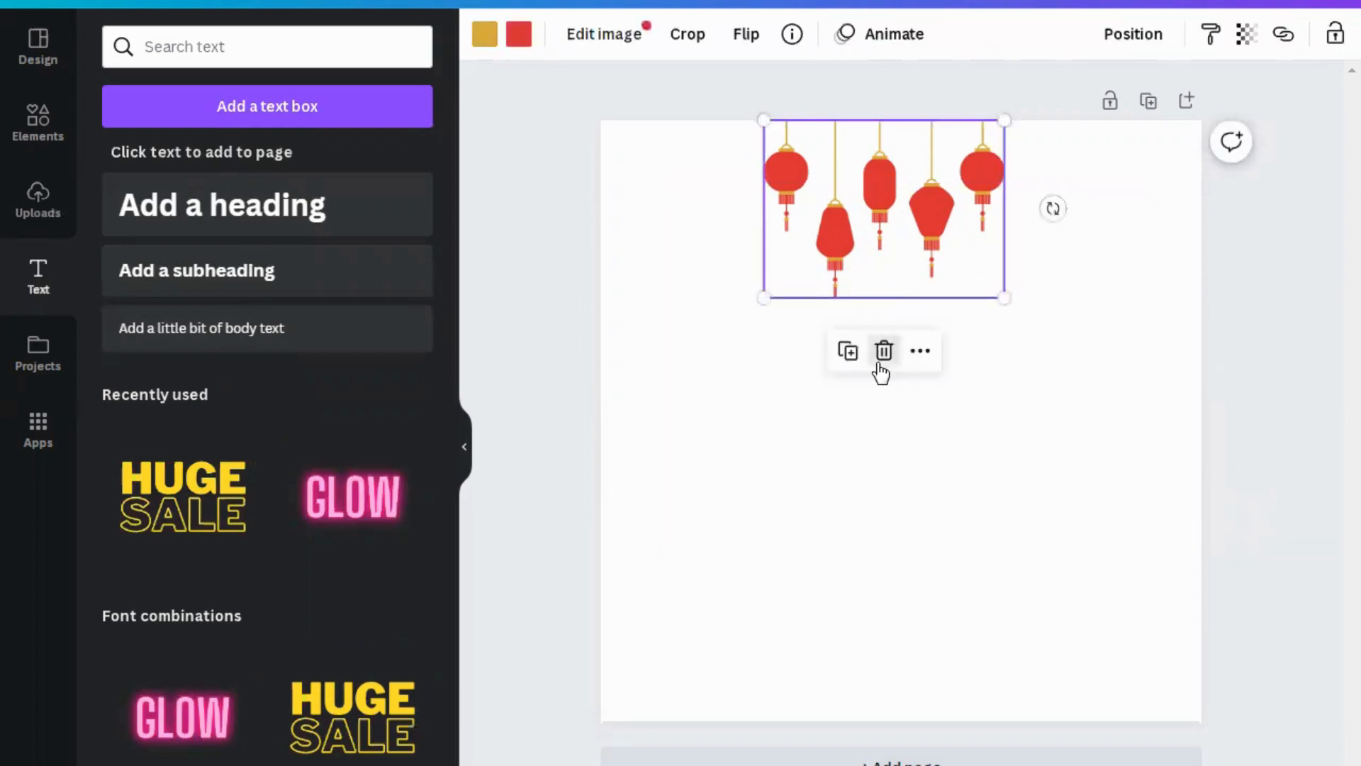
pyautogui.click(884, 350)
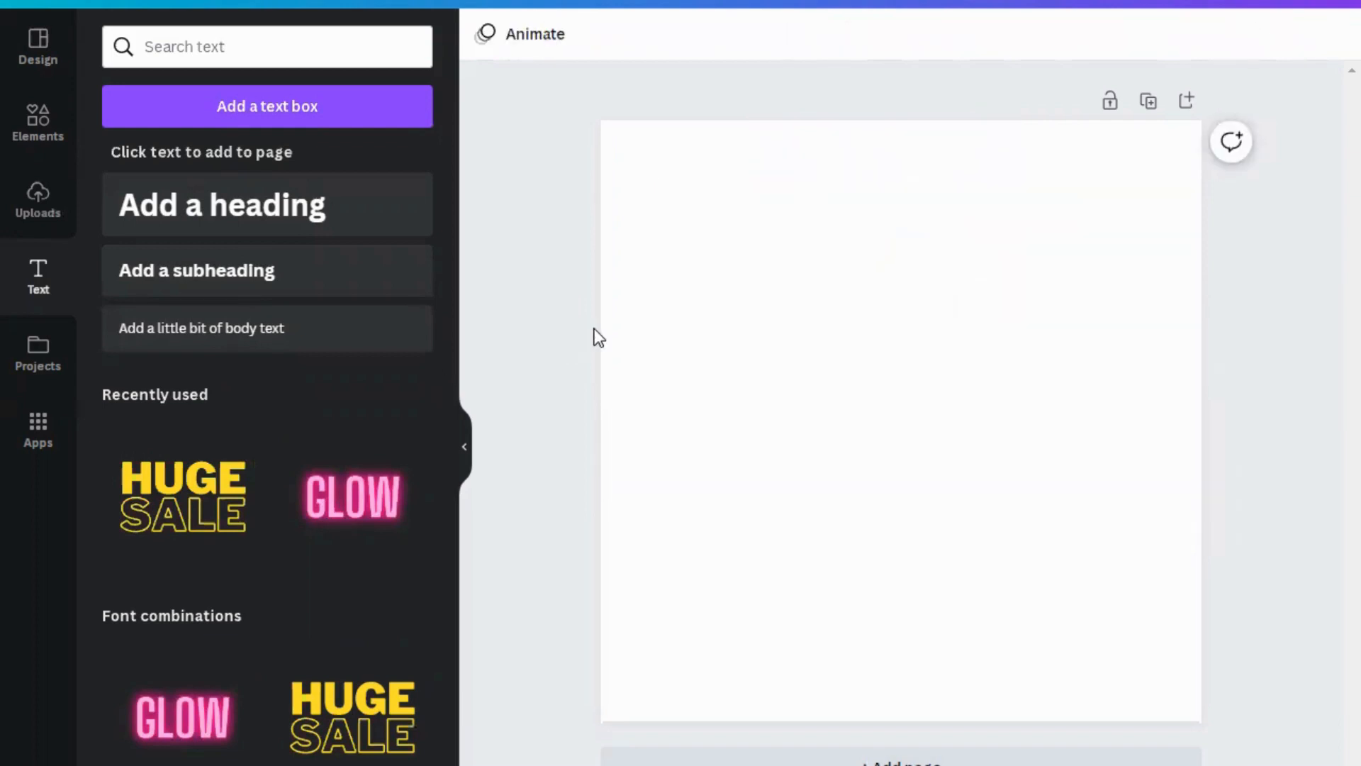
# Look through the saved projects and available apps, and set the pastel bokeh lights image as the page background.
pyautogui.click(37, 365)
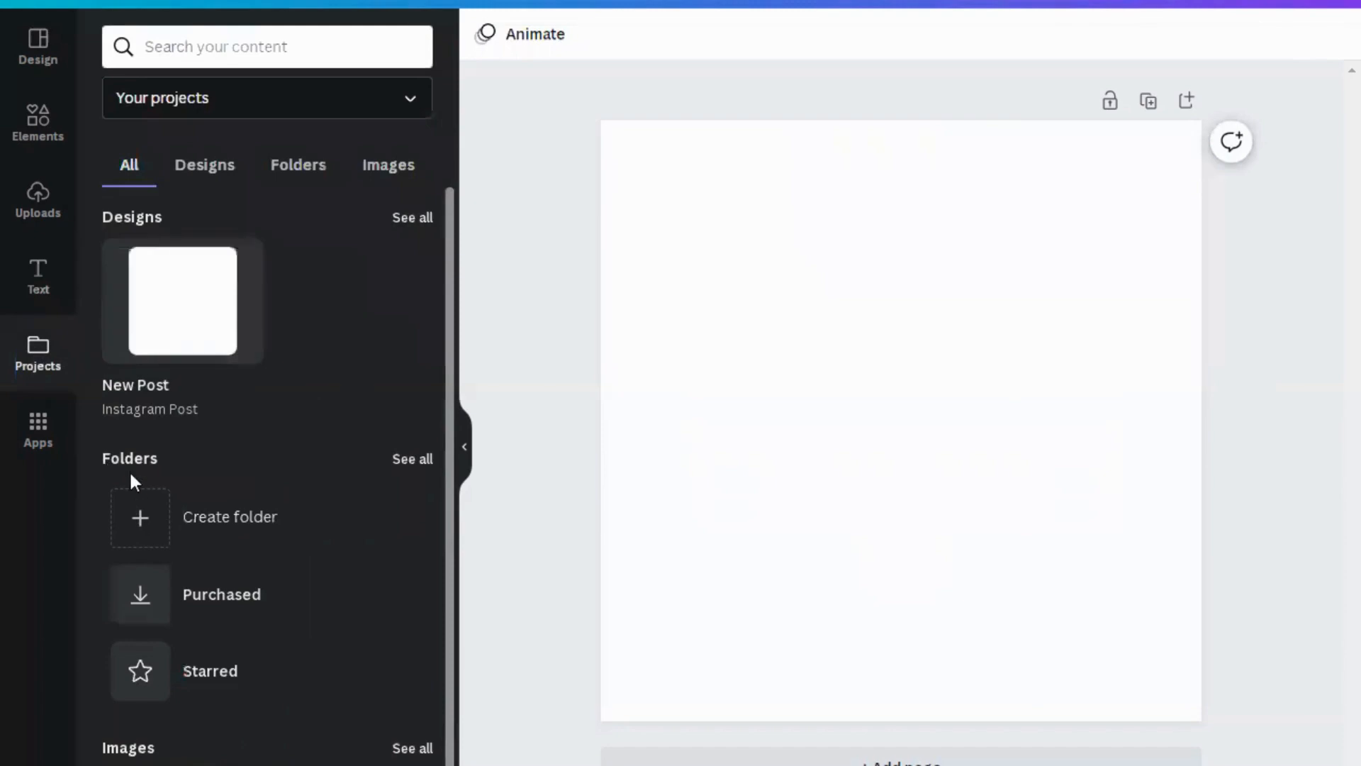
pyautogui.click(39, 425)
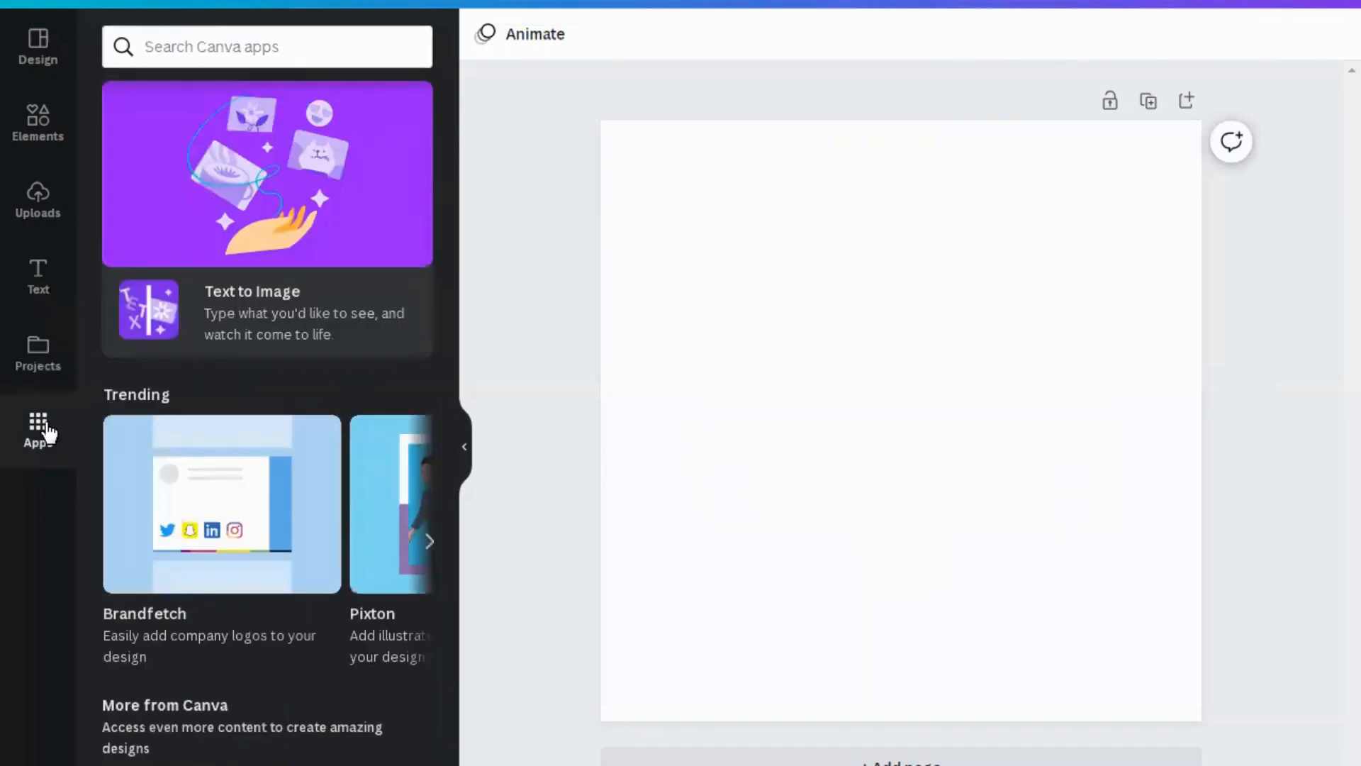
pyautogui.scroll(-4, 236, 418)
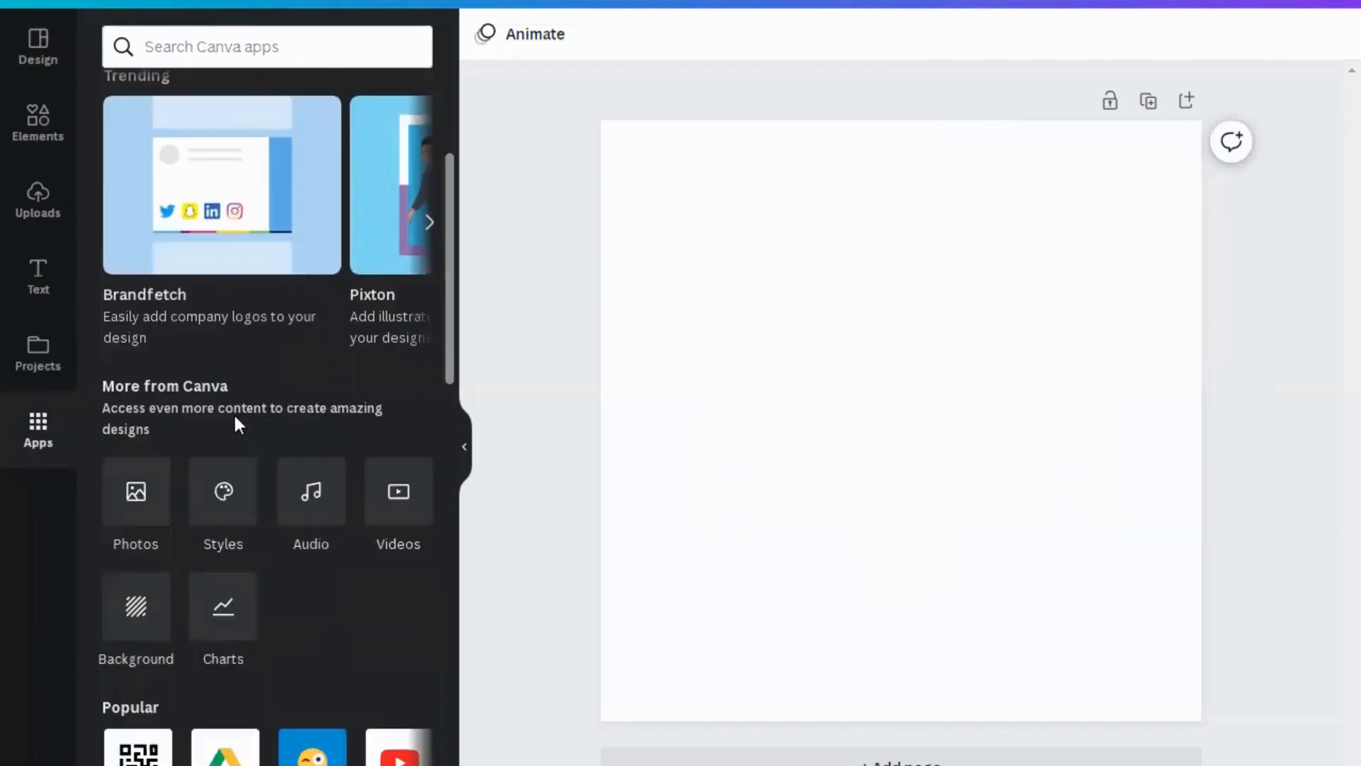
pyautogui.scroll(2, 236, 424)
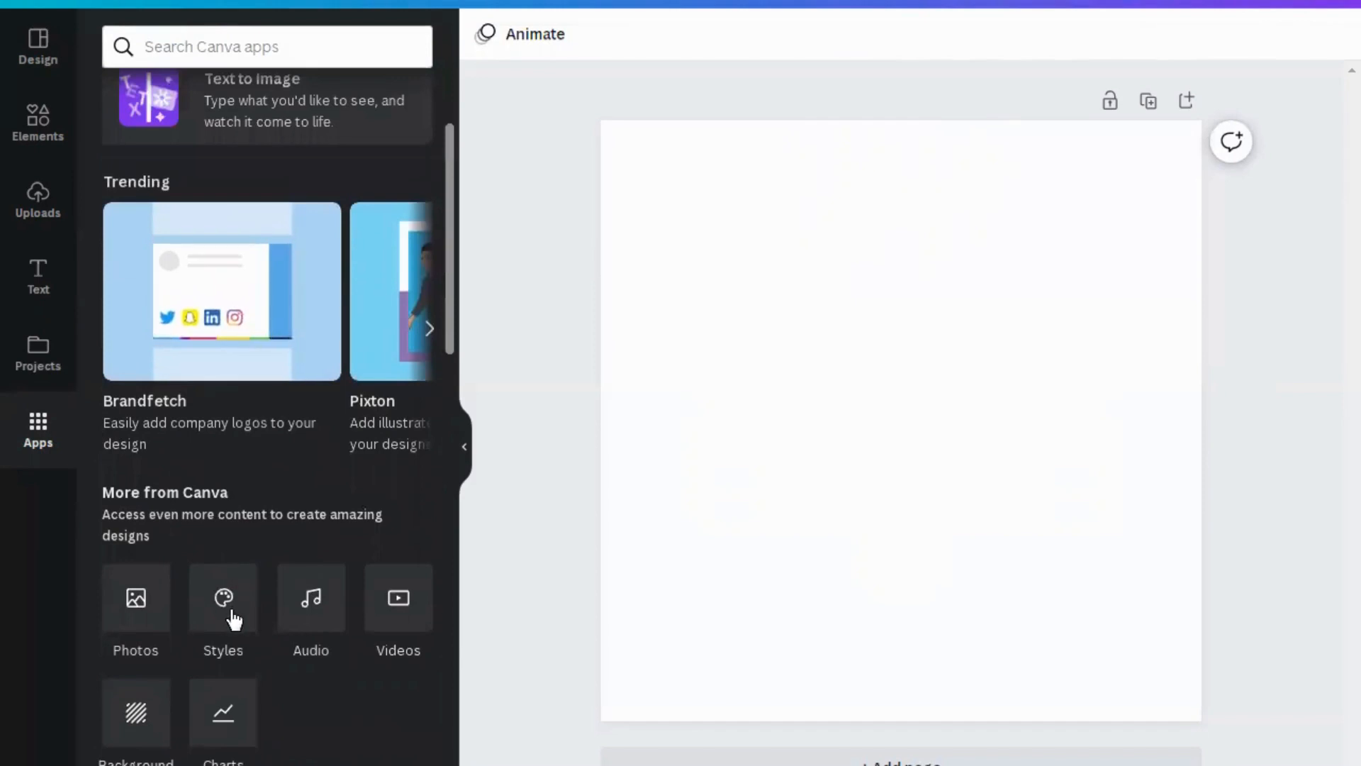
pyautogui.scroll(2, 228, 610)
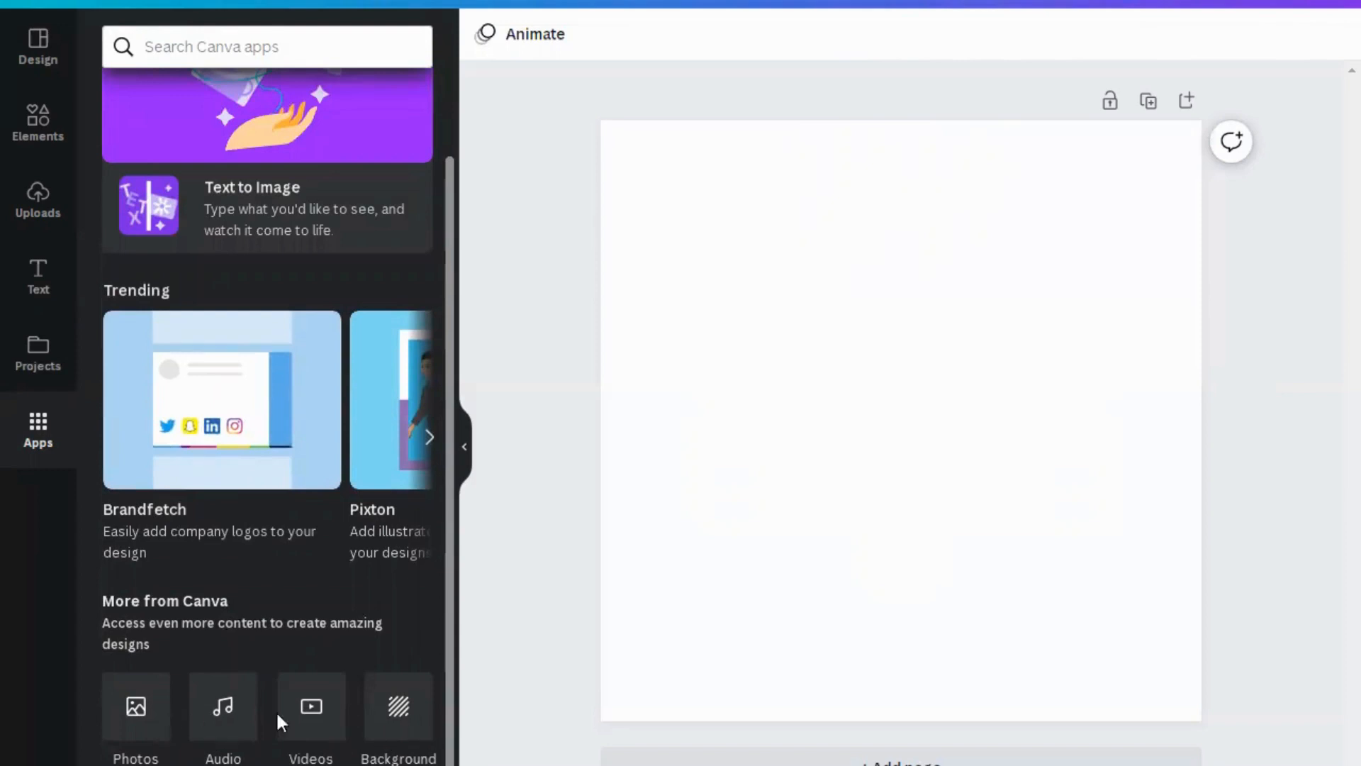
pyautogui.click(386, 706)
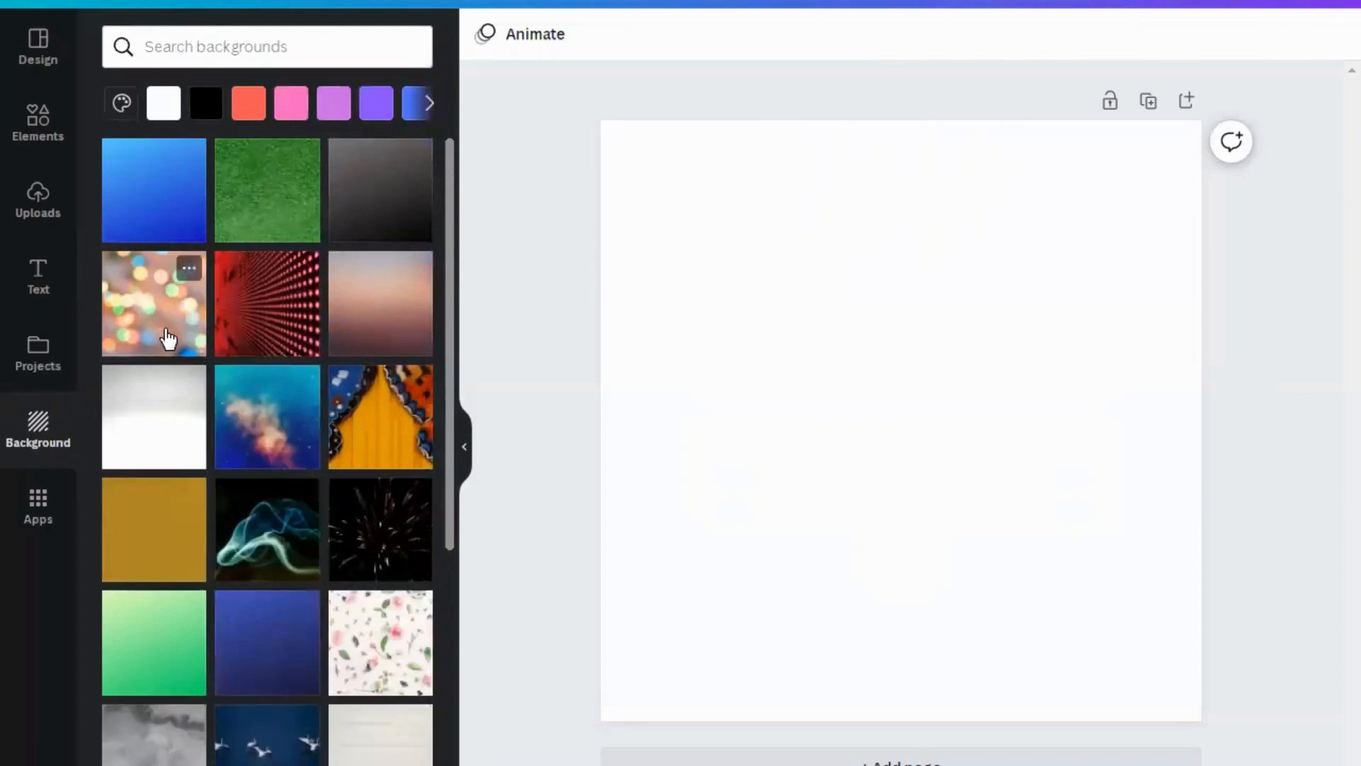
pyautogui.click(168, 339)
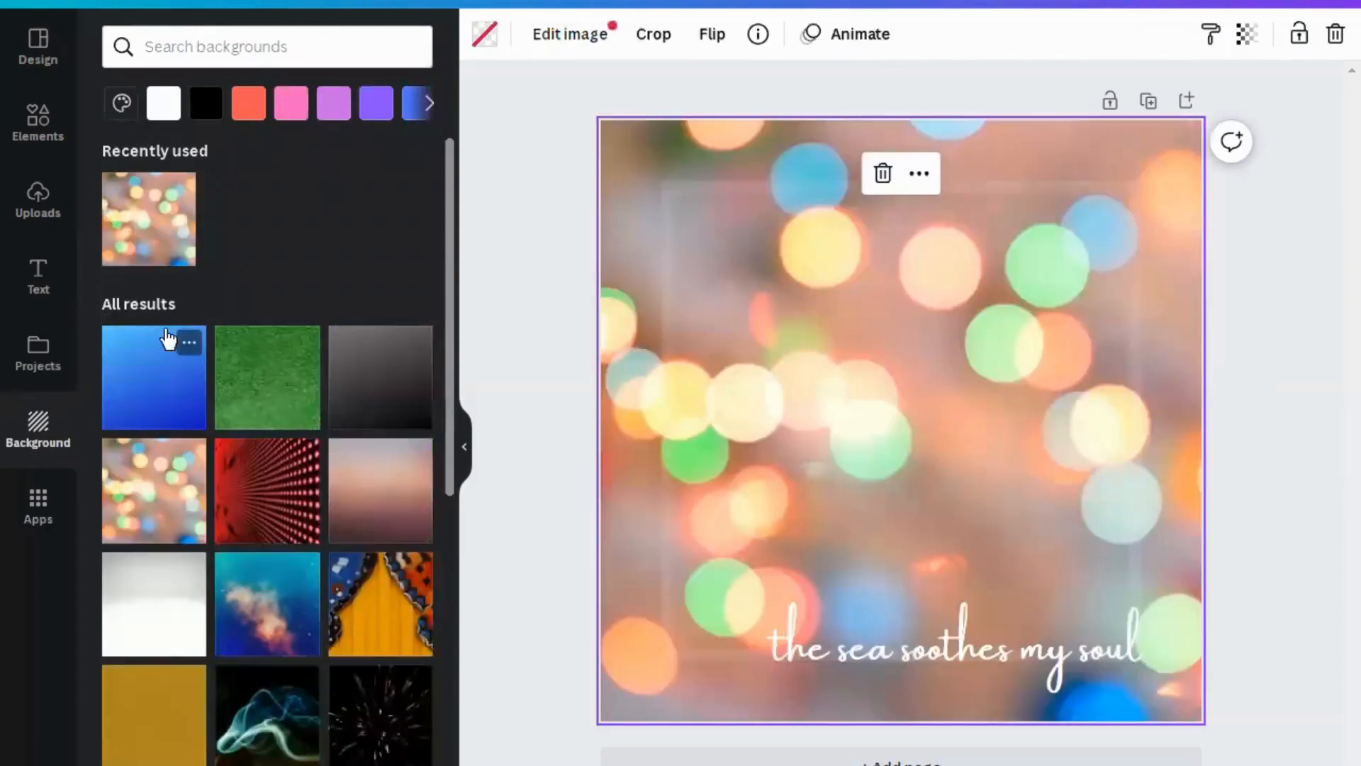
# Try the rainbow glitter image as the page background, and replace it with the orange sparkler image.
pyautogui.scroll(-10, 270, 487)
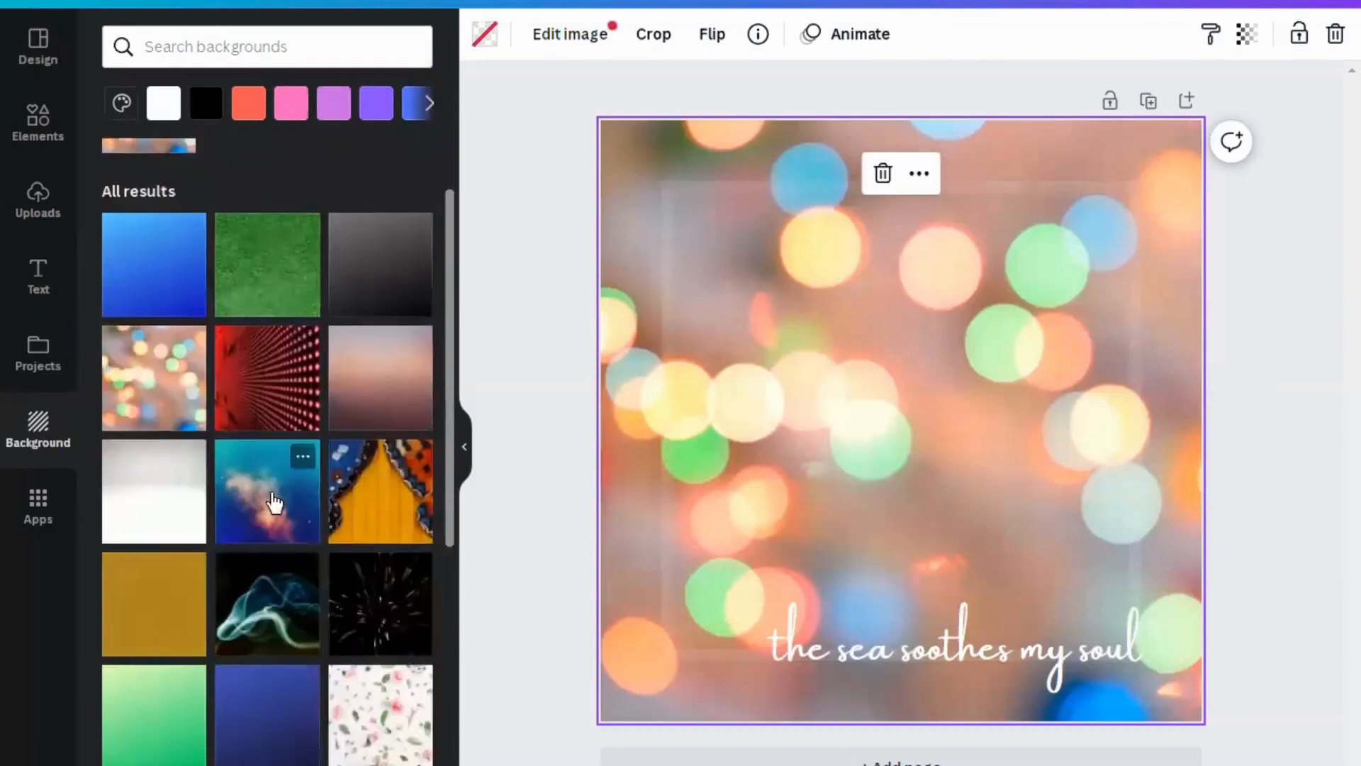
pyautogui.scroll(-8, 274, 502)
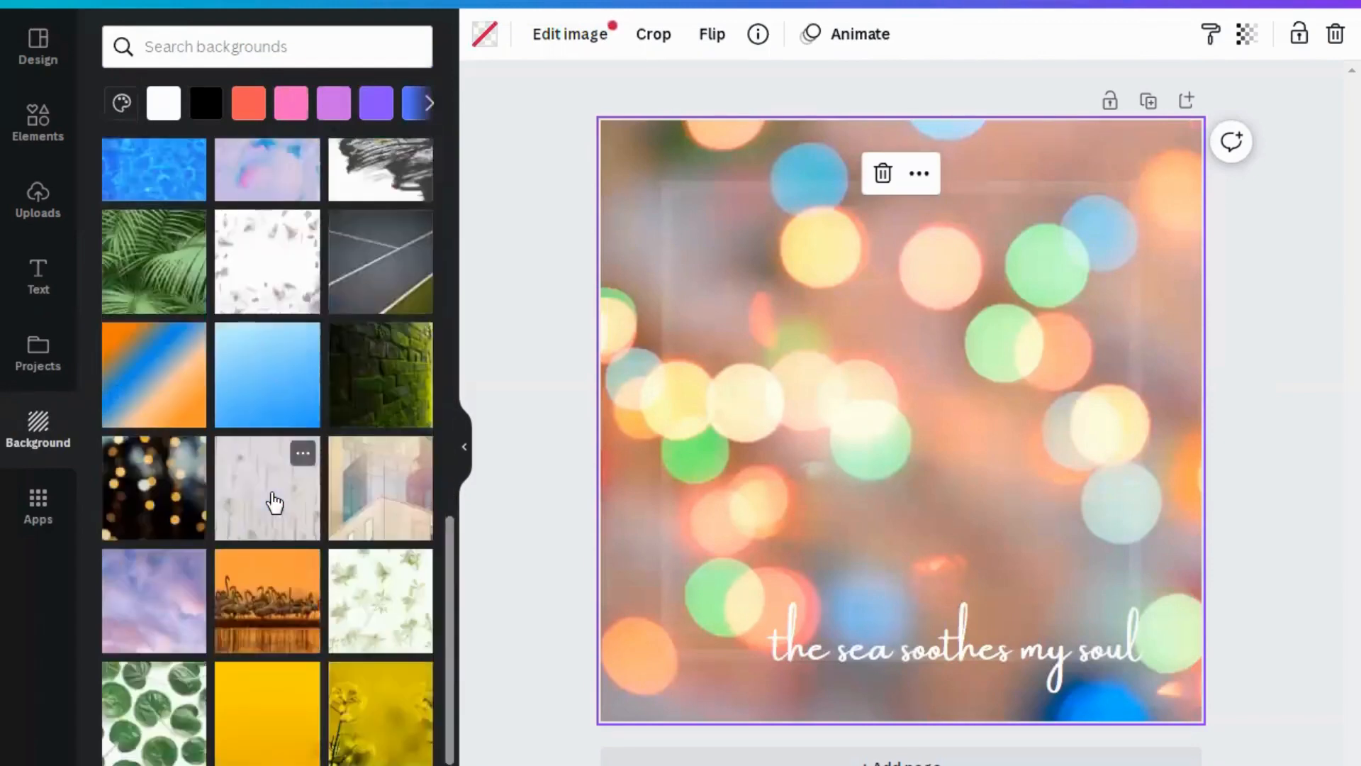
pyautogui.scroll(-1, 275, 501)
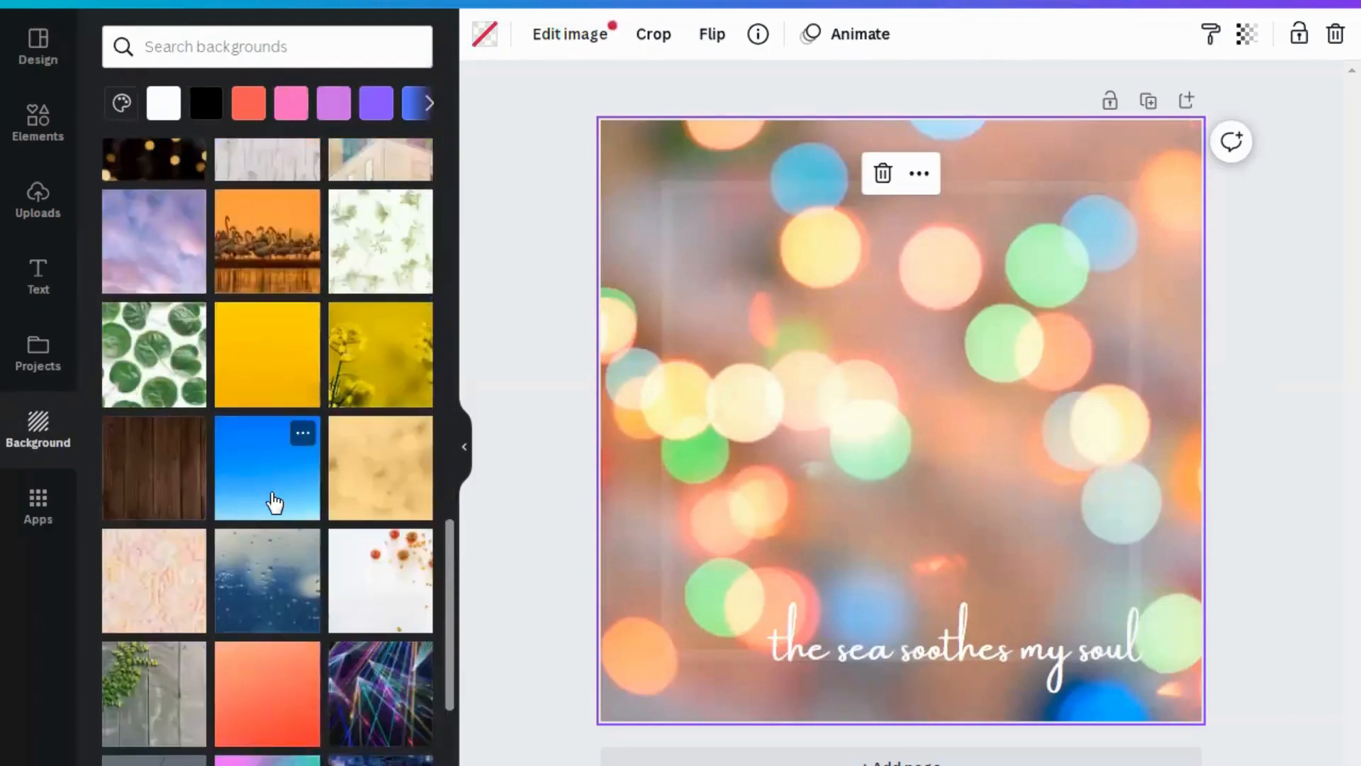
pyautogui.scroll(-5, 275, 502)
pyautogui.click(241, 425)
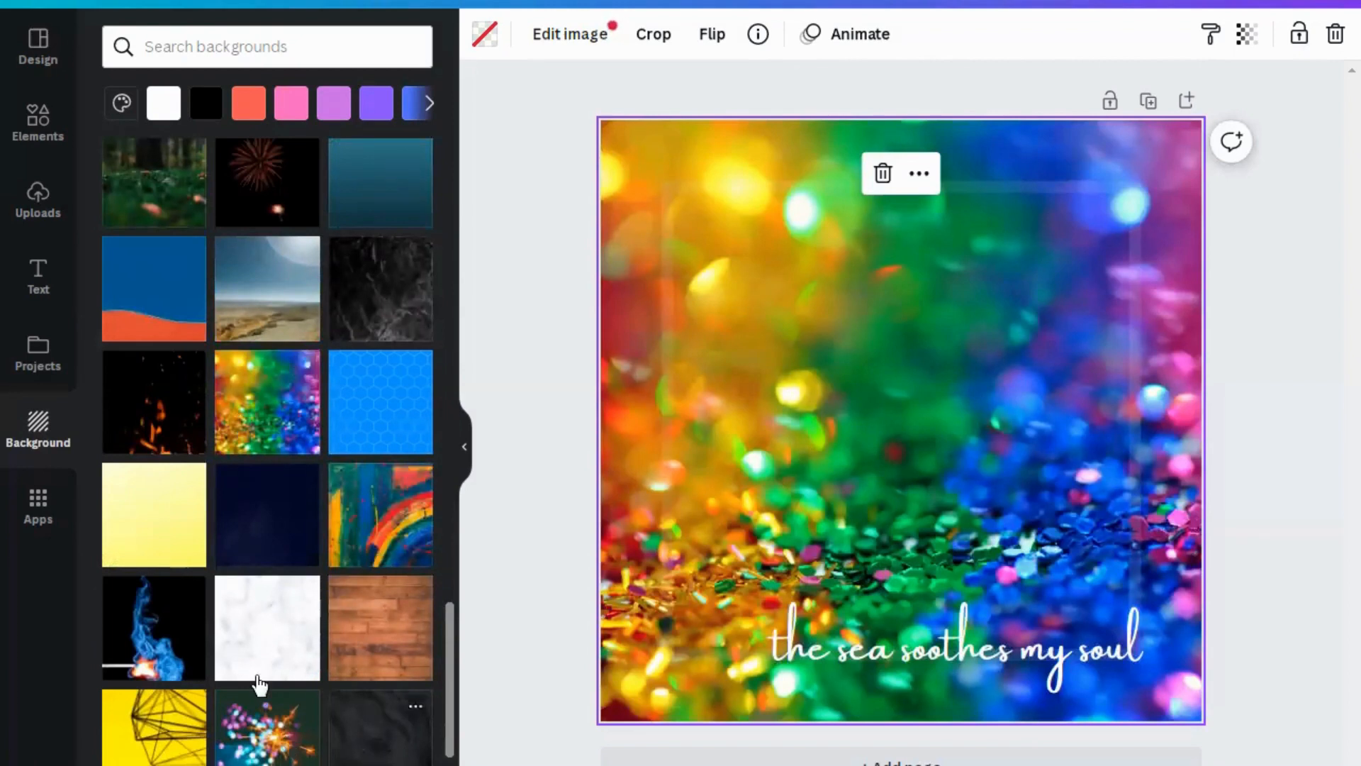
pyautogui.scroll(-2, 256, 682)
pyautogui.click(260, 649)
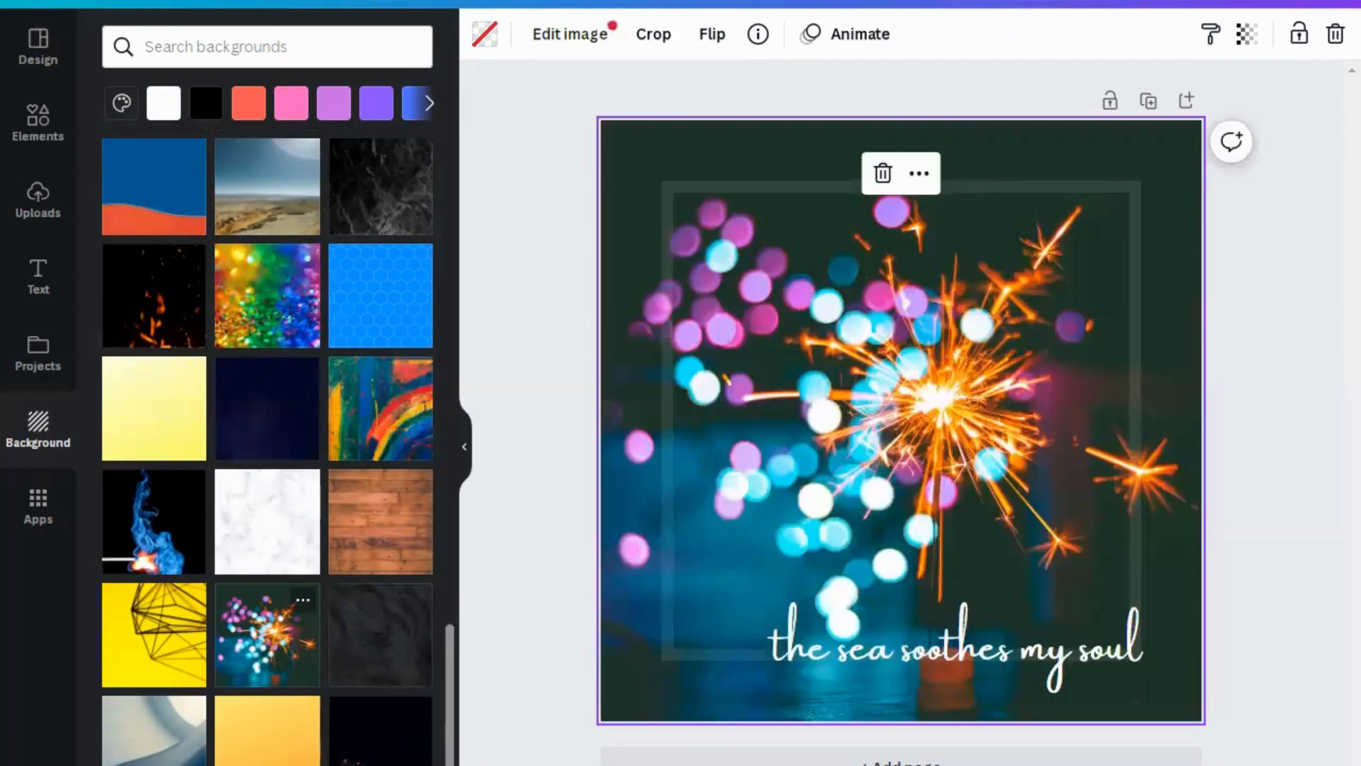
pyautogui.click(51, 483)
pyautogui.scroll(-3, 270, 603)
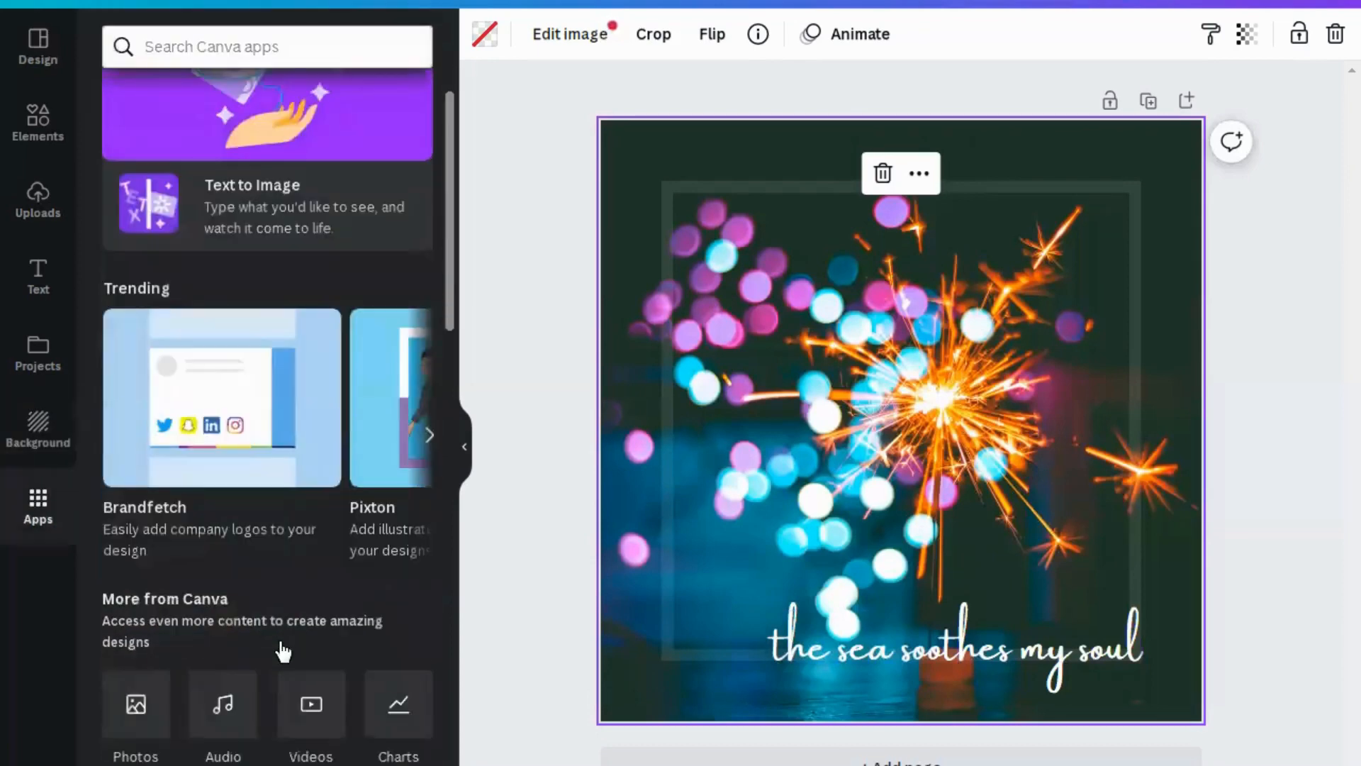
pyautogui.scroll(-5, 282, 728)
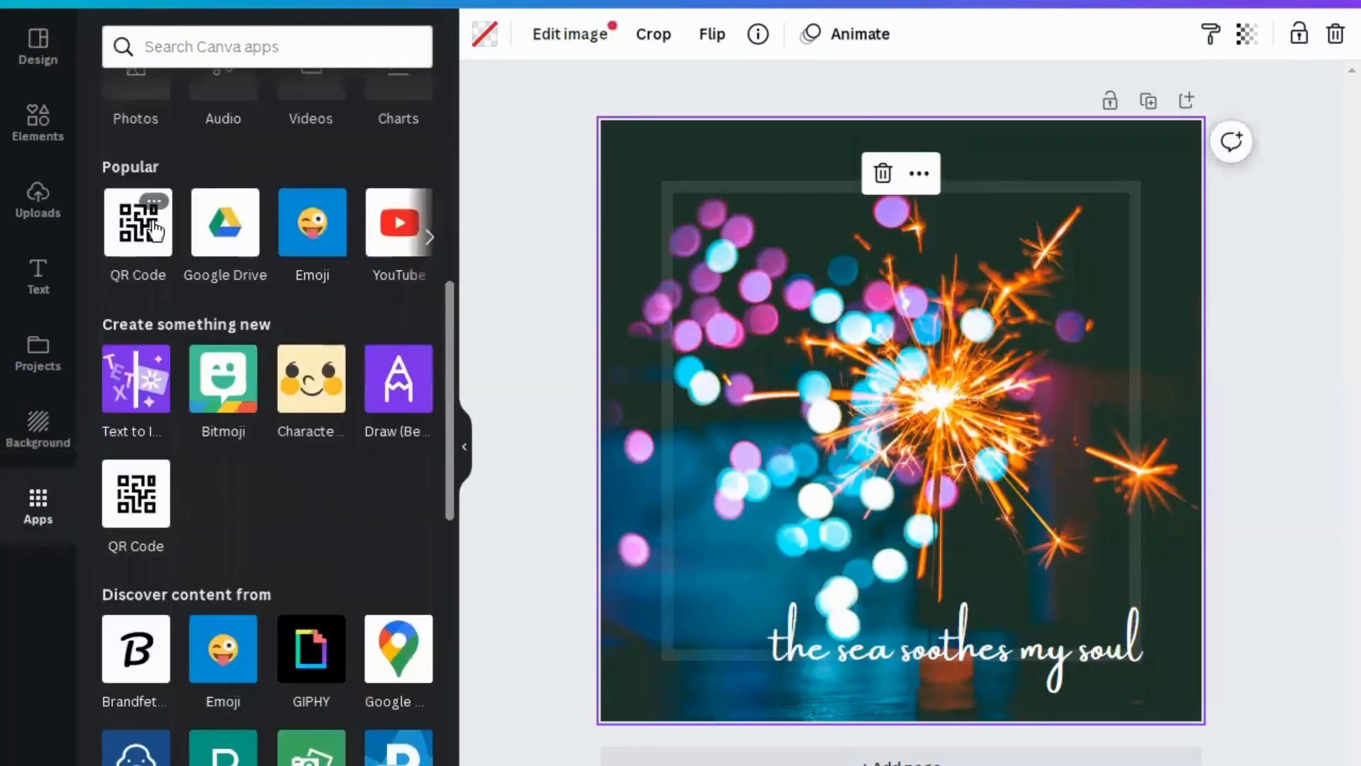
pyautogui.click(140, 248)
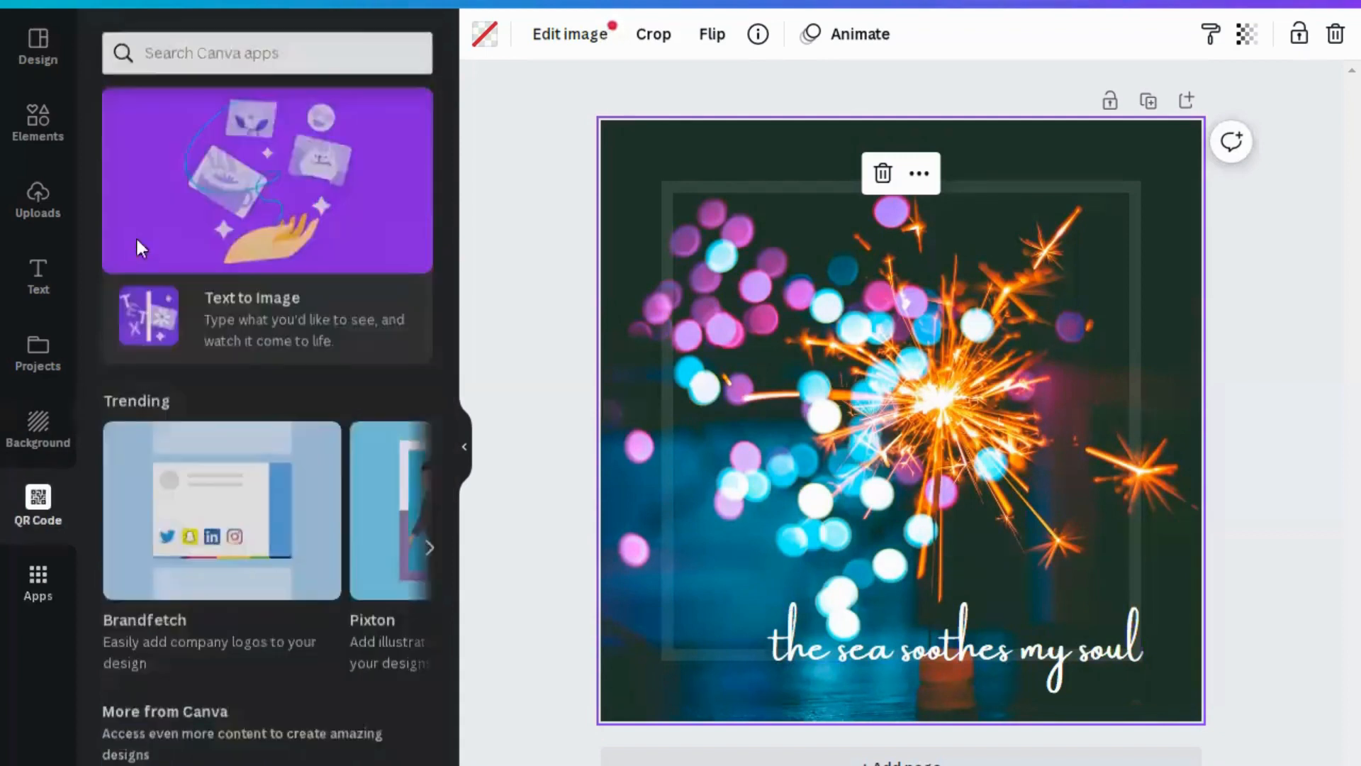
pyautogui.click(223, 206)
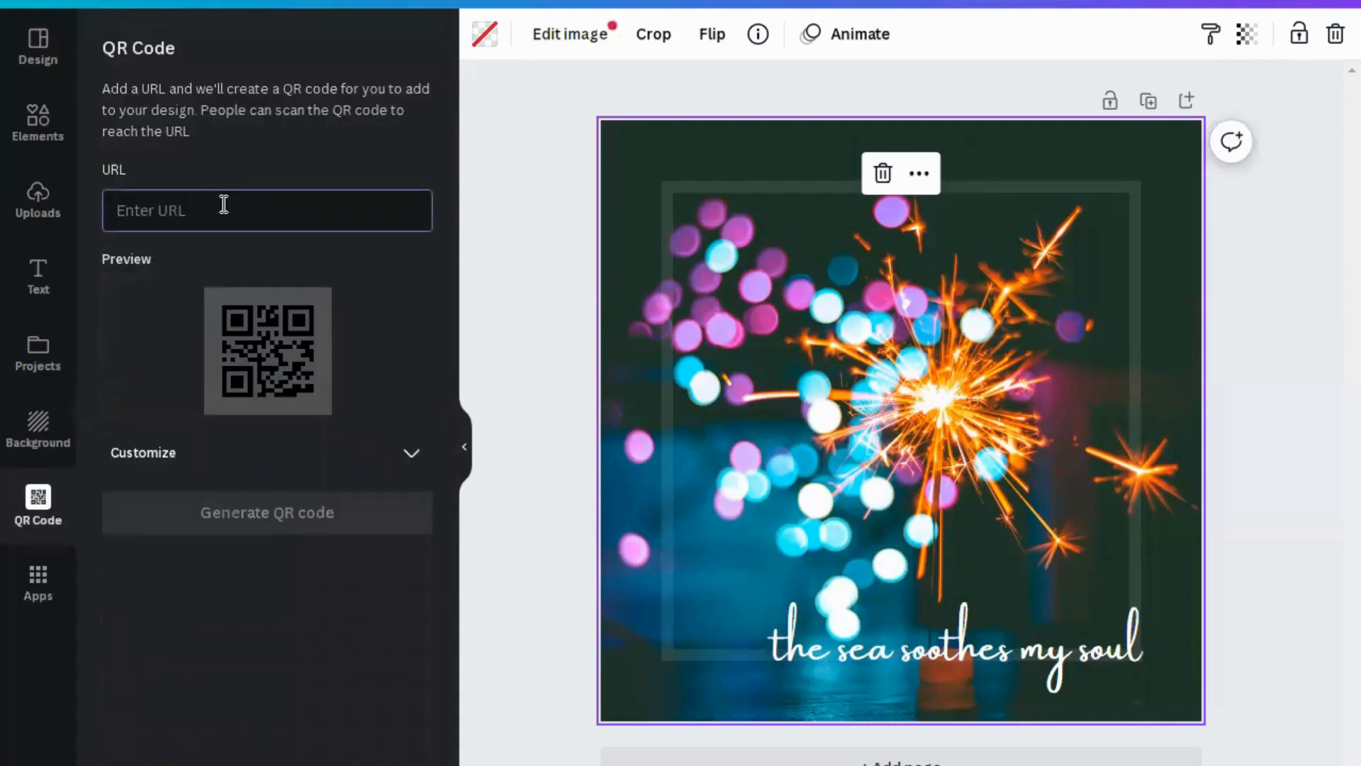
pyautogui.write('ww')
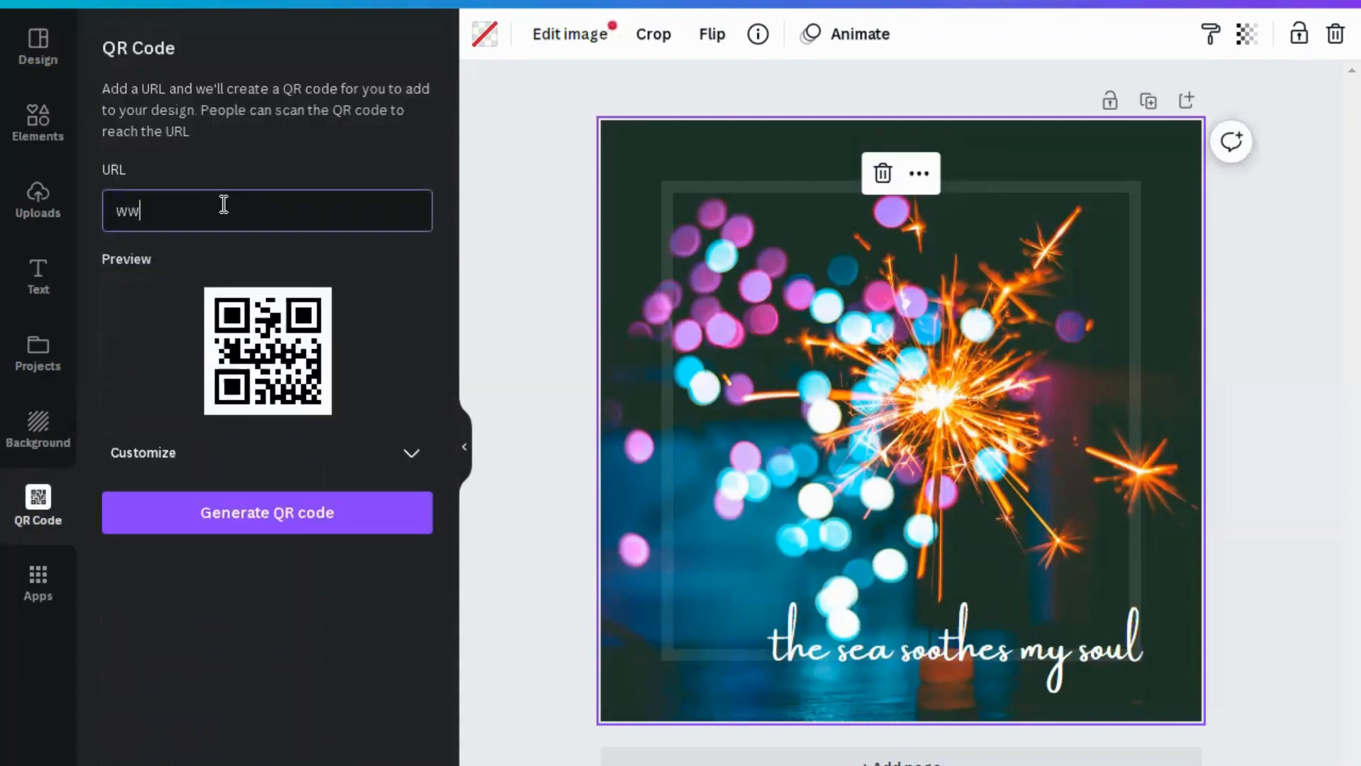
pyautogui.write('w.')
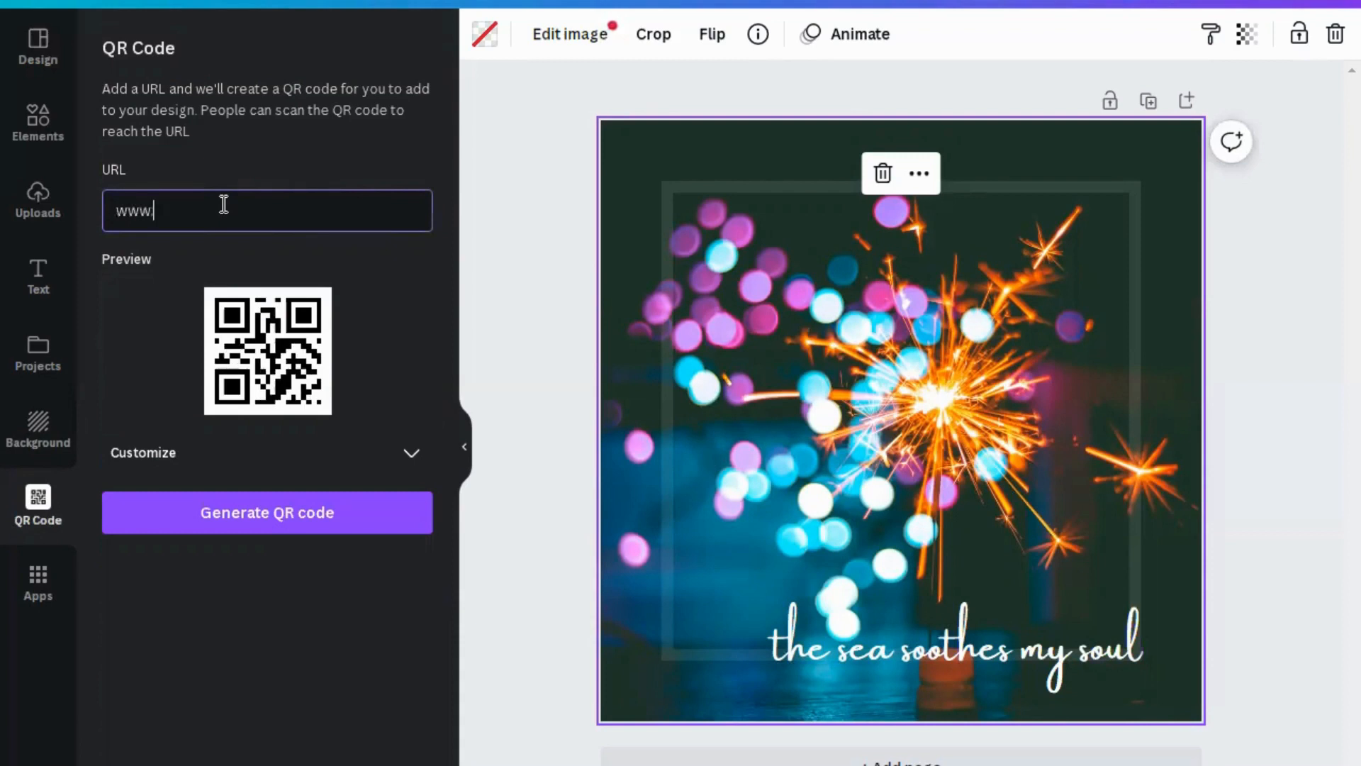
pyautogui.write('faceboo')
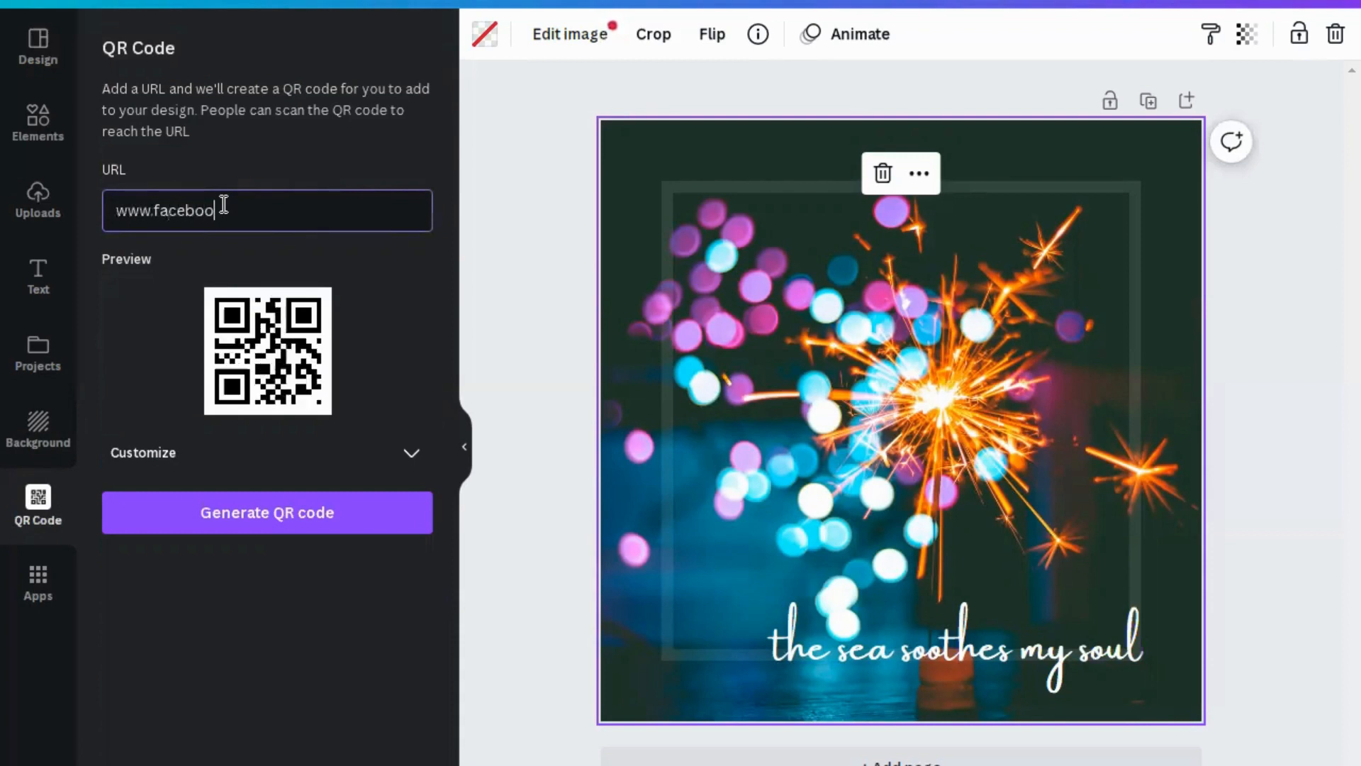
pyautogui.write('k.com')
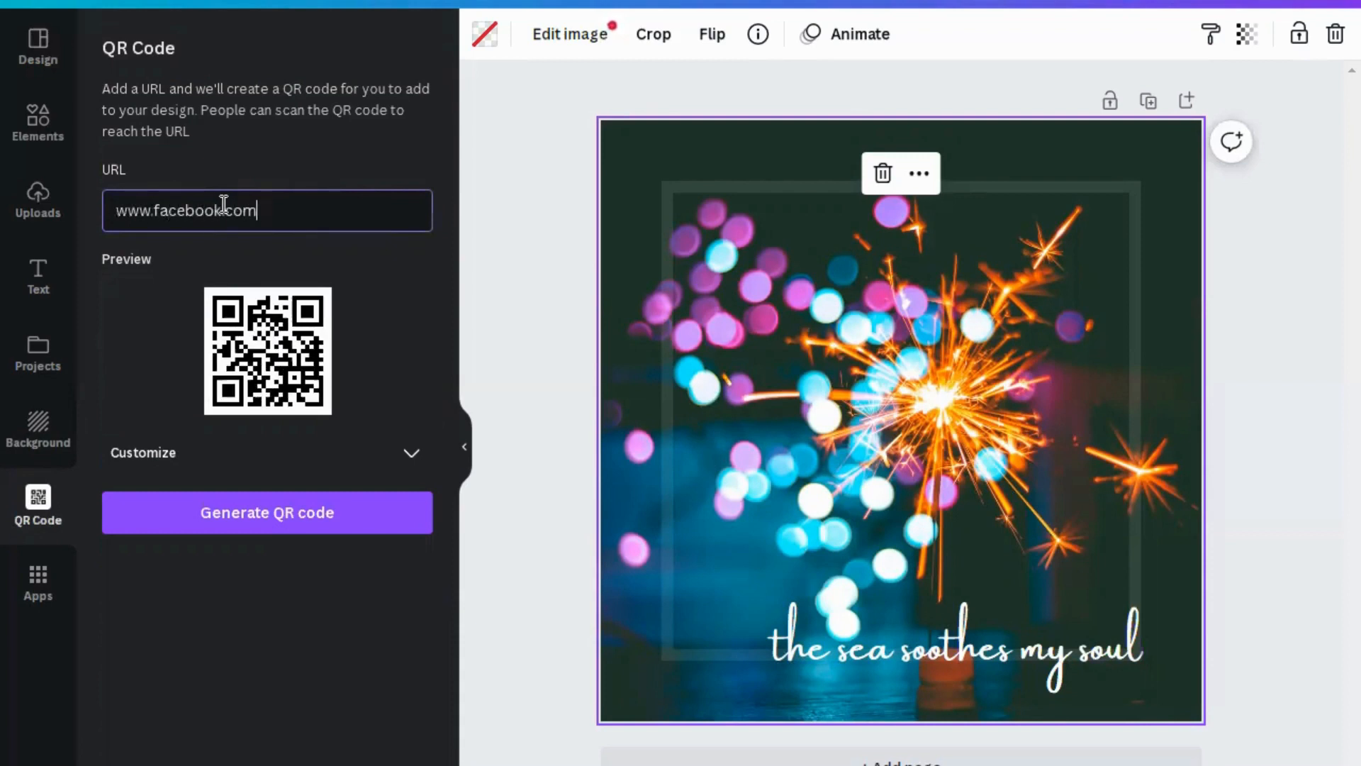
pyautogui.write('/')
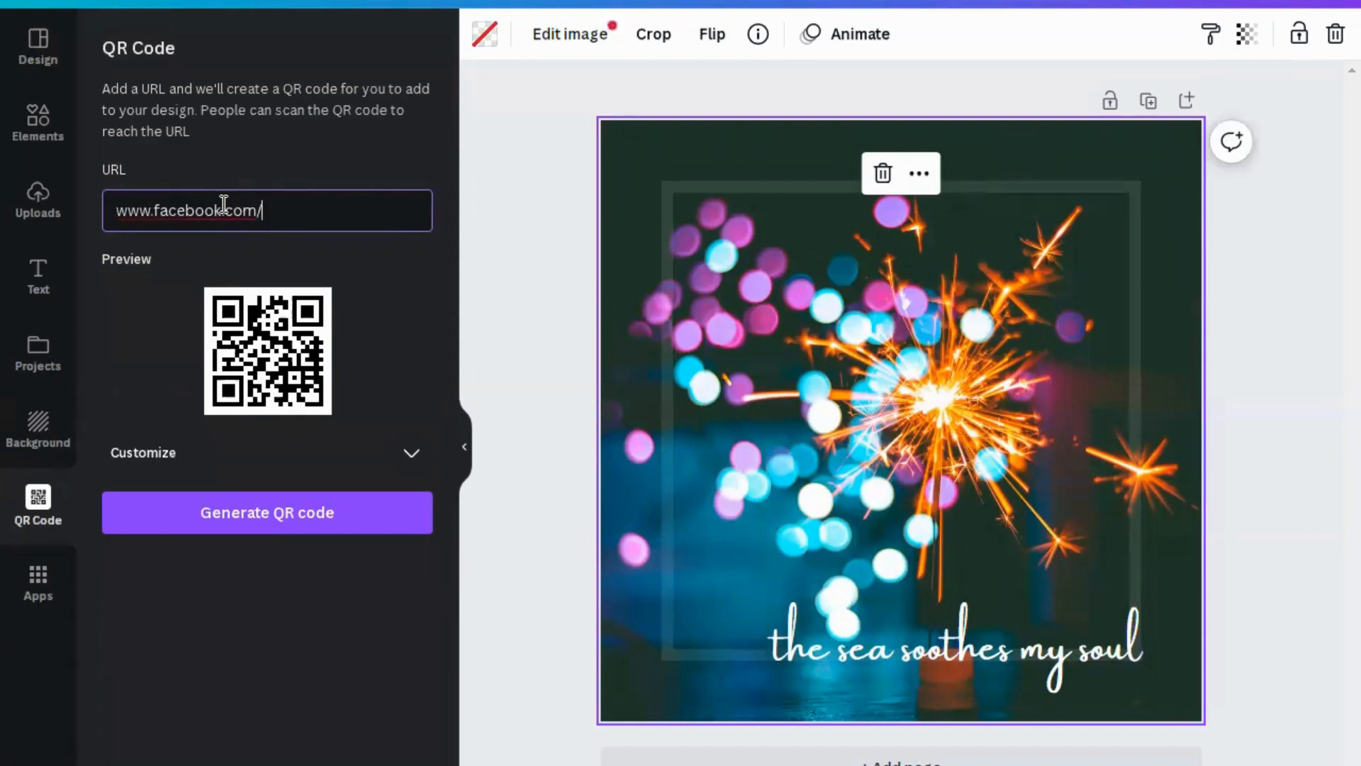
pyautogui.click(214, 502)
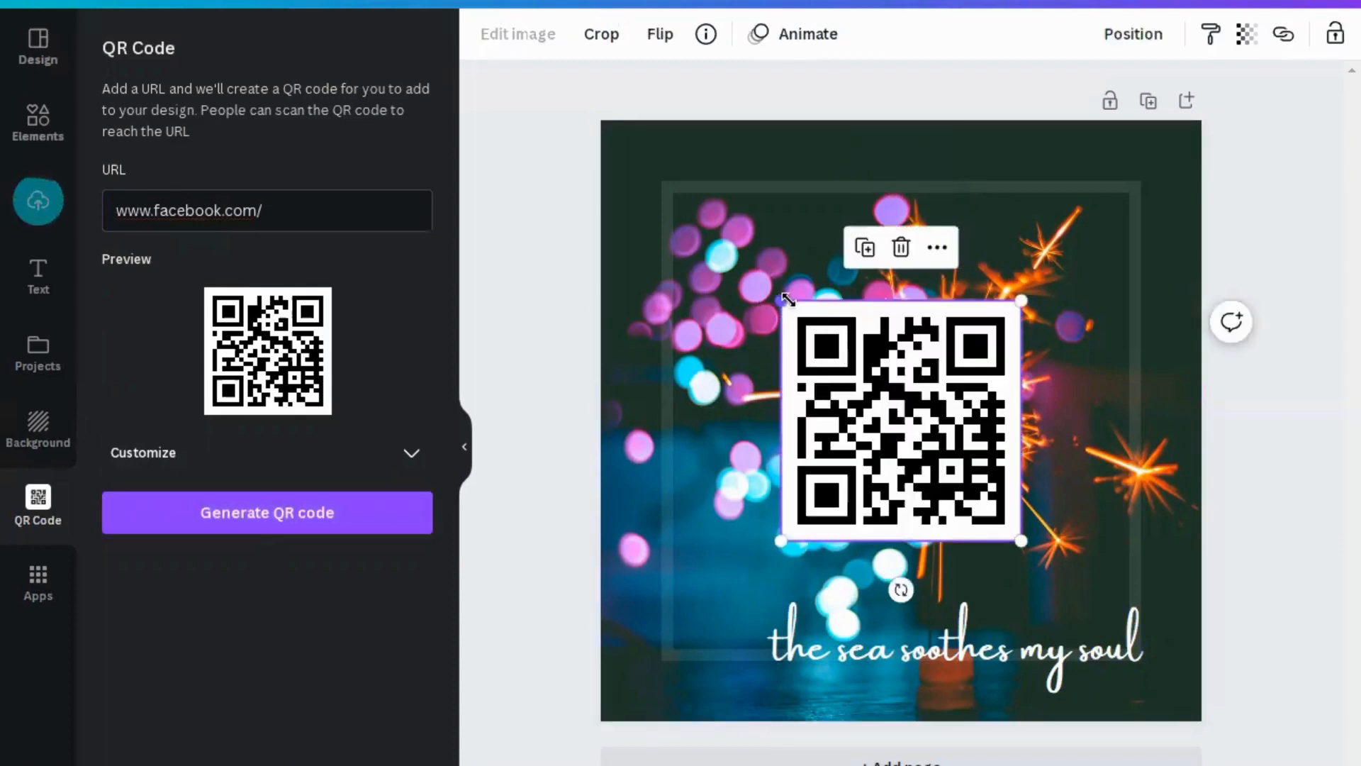
# Shrink the QR code to a small square and place it in the upper-right corner inside the page's frame.
pyautogui.moveTo(780, 300); pyautogui.dragTo(835, 355)
pyautogui.moveTo(858, 460); pyautogui.dragTo(1101, 196)
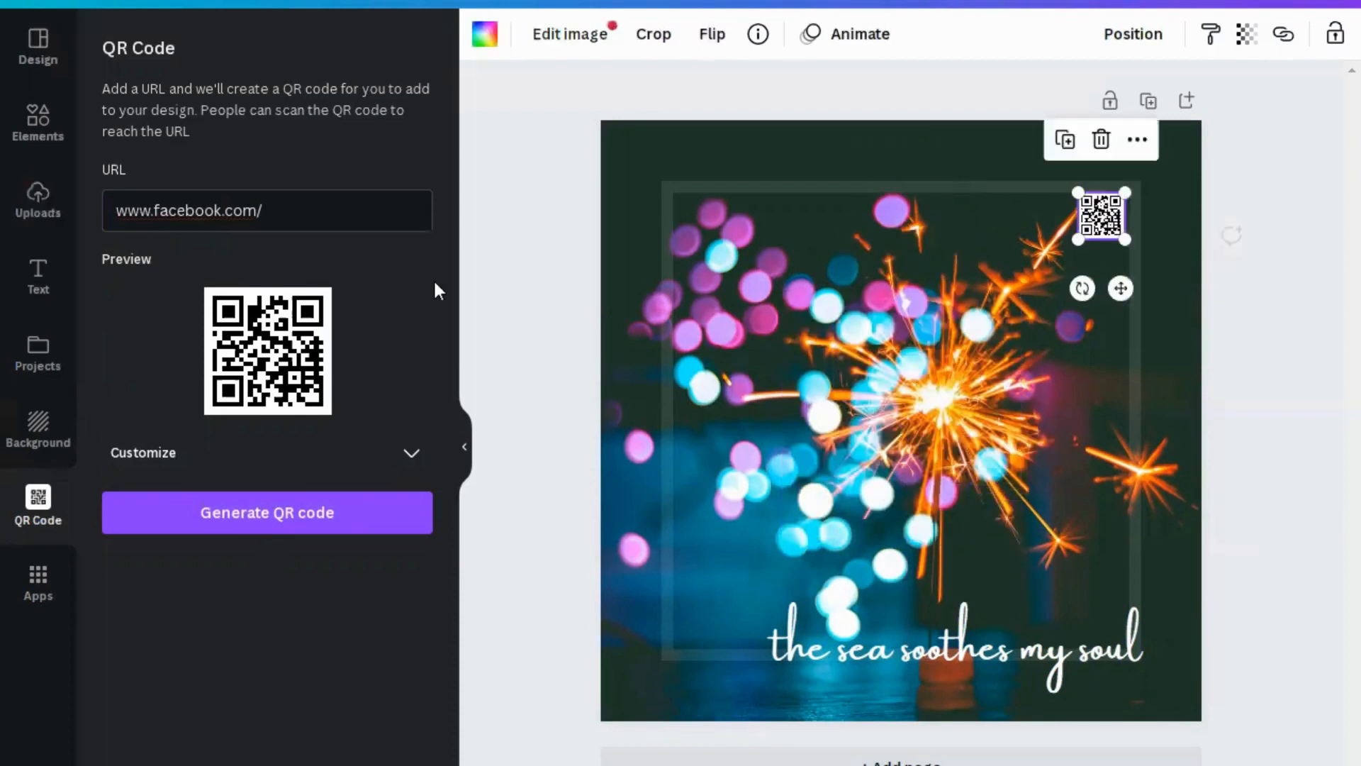
pyautogui.click(507, 126)
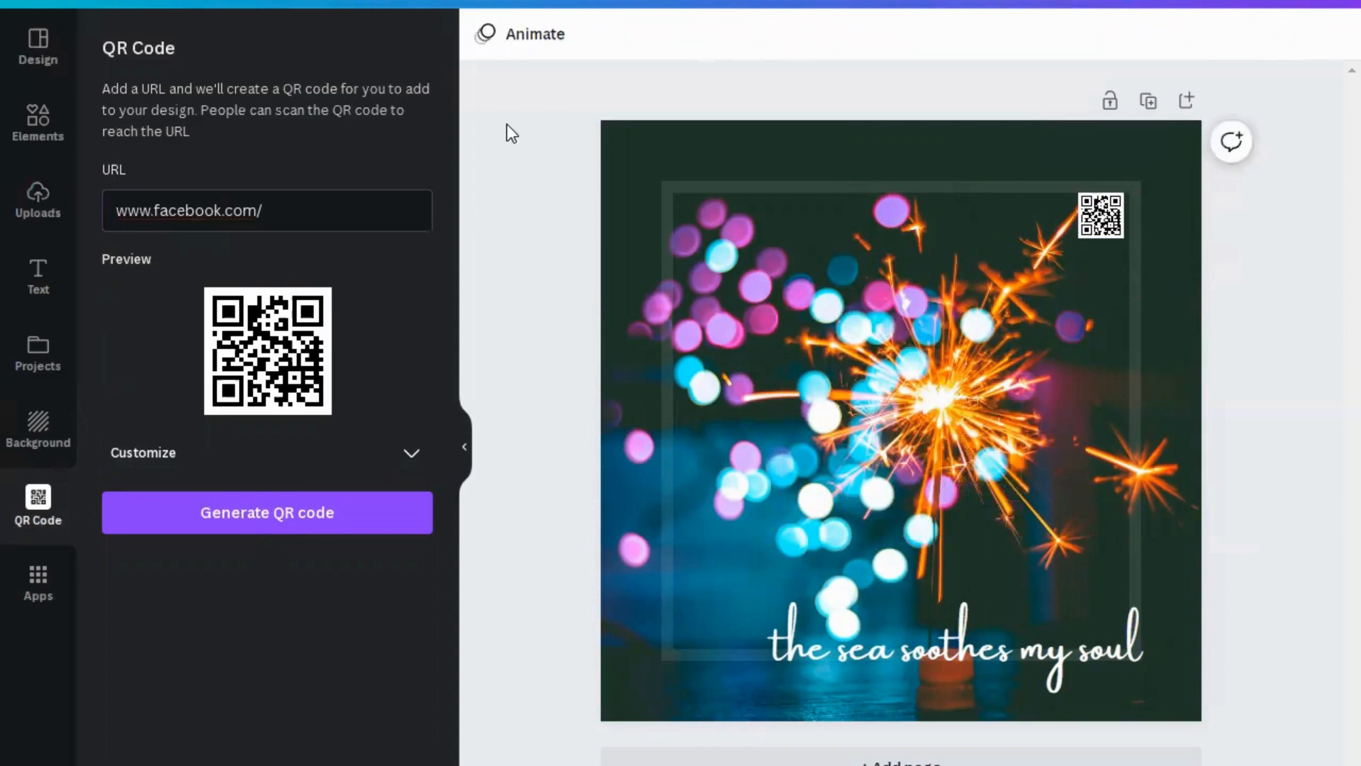
# Browse the catalogue of available apps, and look through the elements with the Circle suggestion before clearing that search.
pyautogui.click(38, 577)
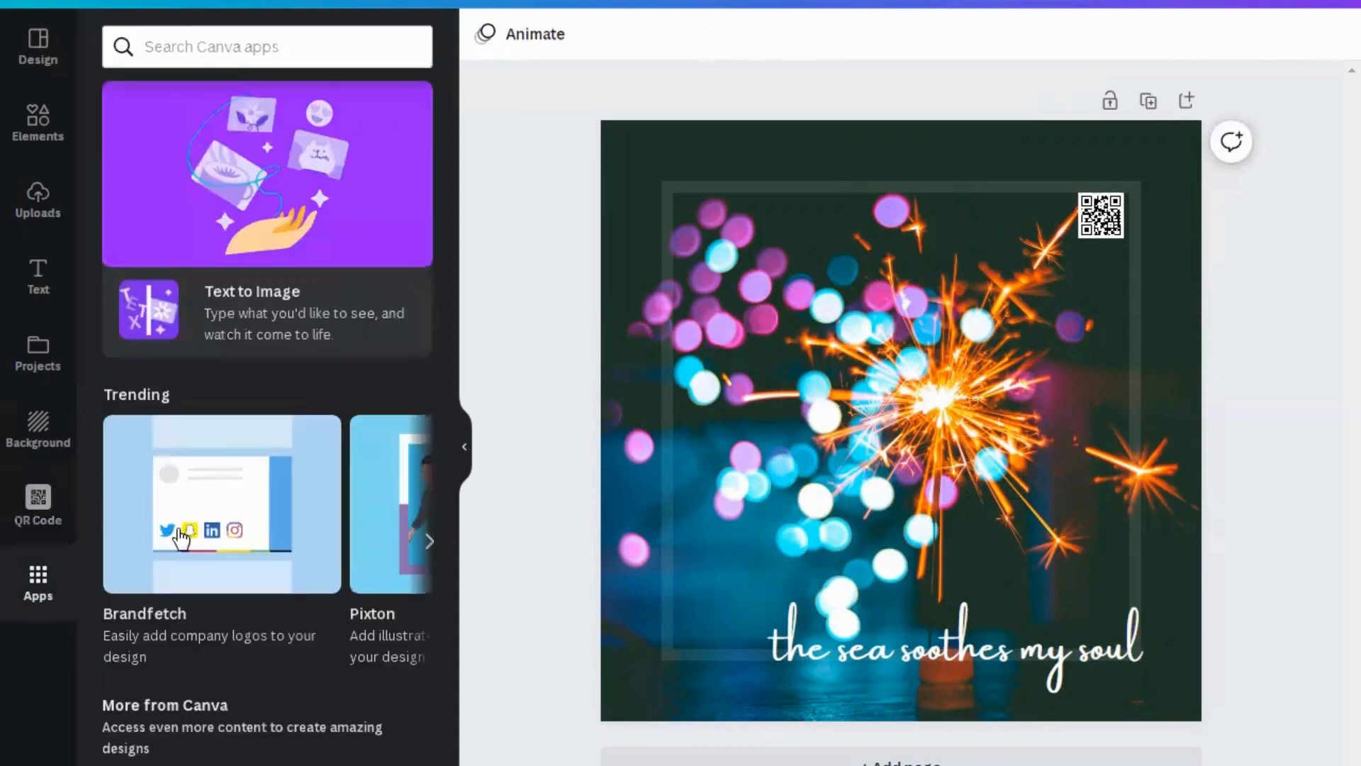
pyautogui.scroll(-5, 178, 528)
pyautogui.scroll(-2, 214, 555)
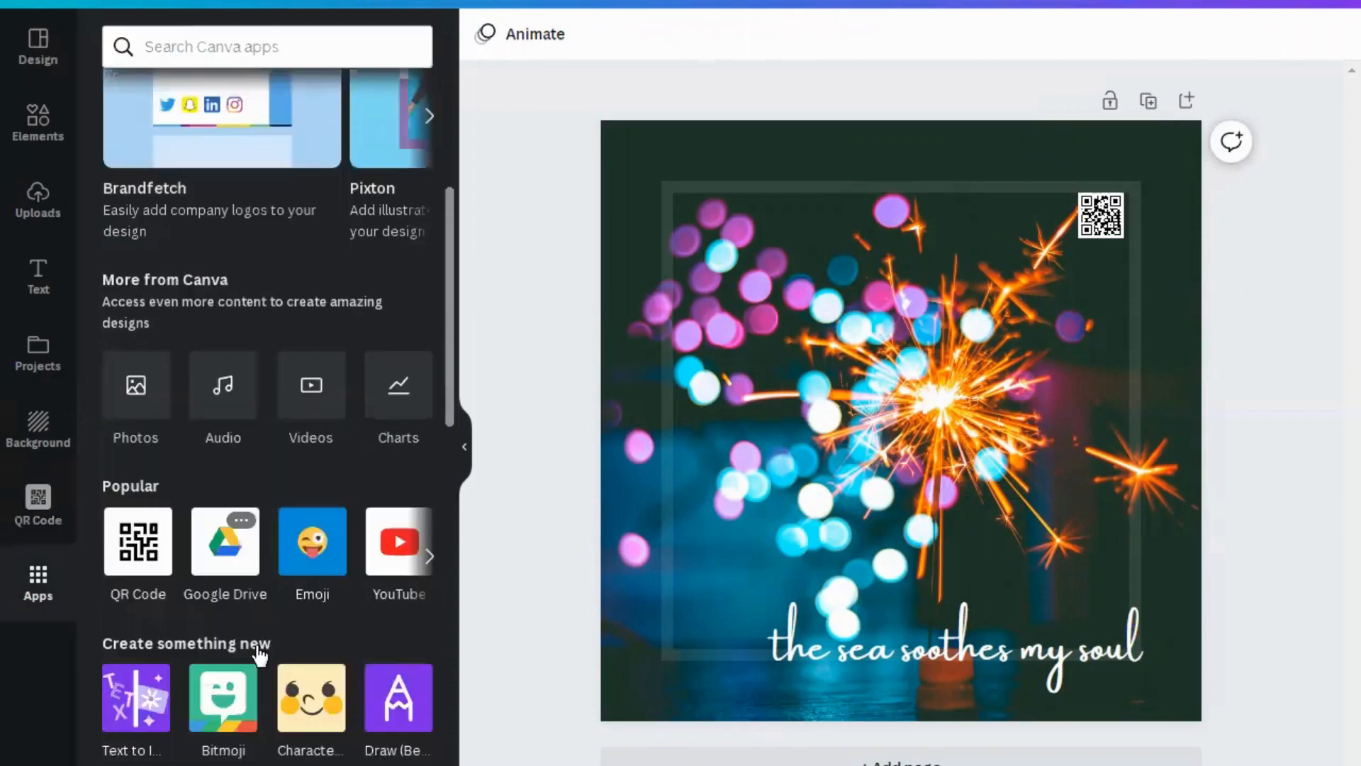
pyautogui.scroll(-5, 271, 709)
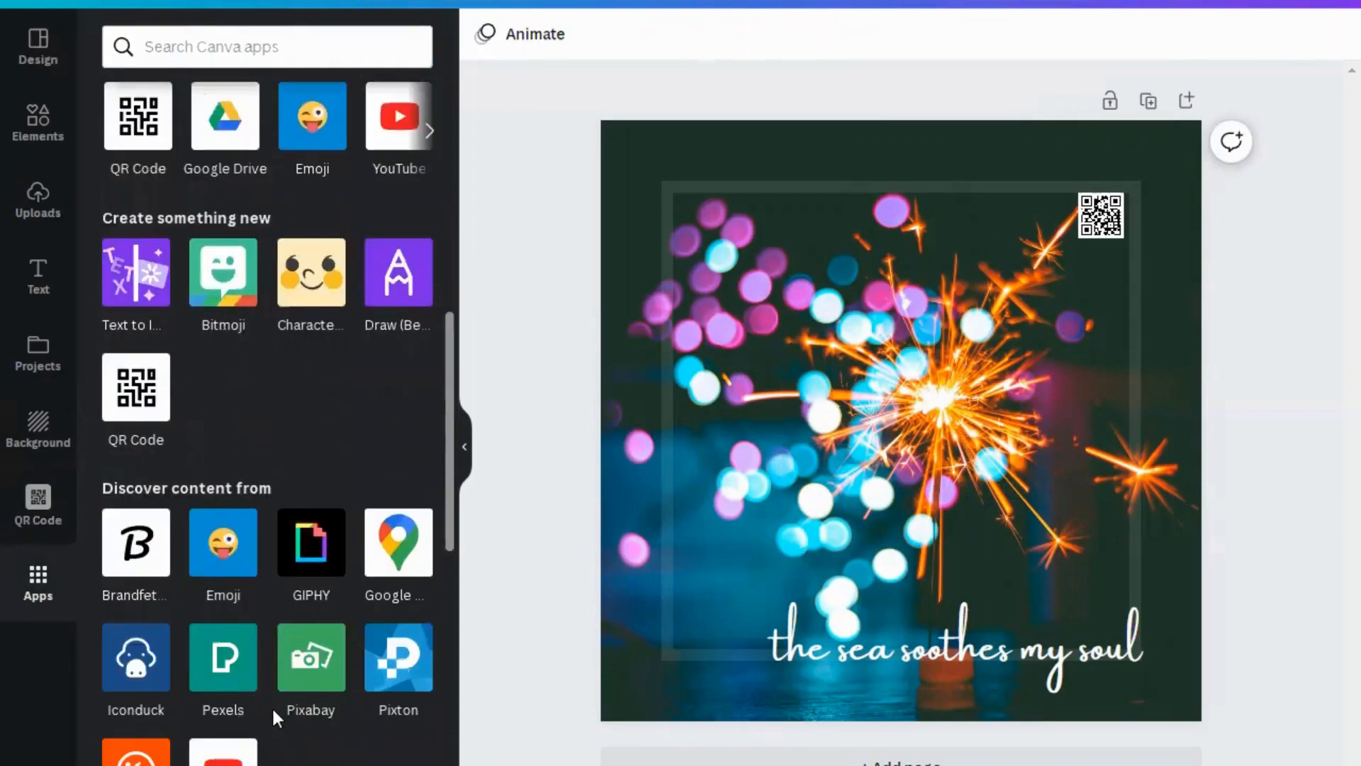
pyautogui.scroll(8, 308, 698)
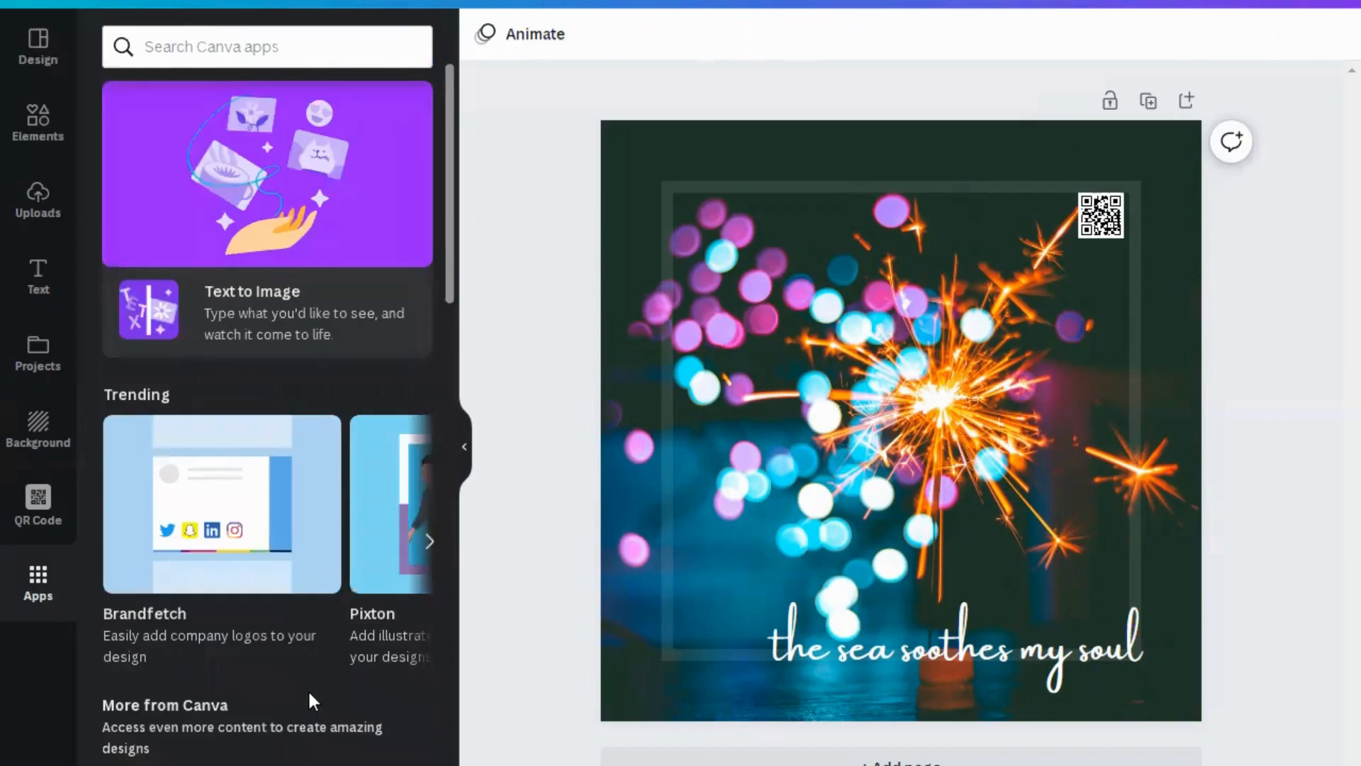
pyautogui.click(33, 129)
pyautogui.scroll(4, 383, 283)
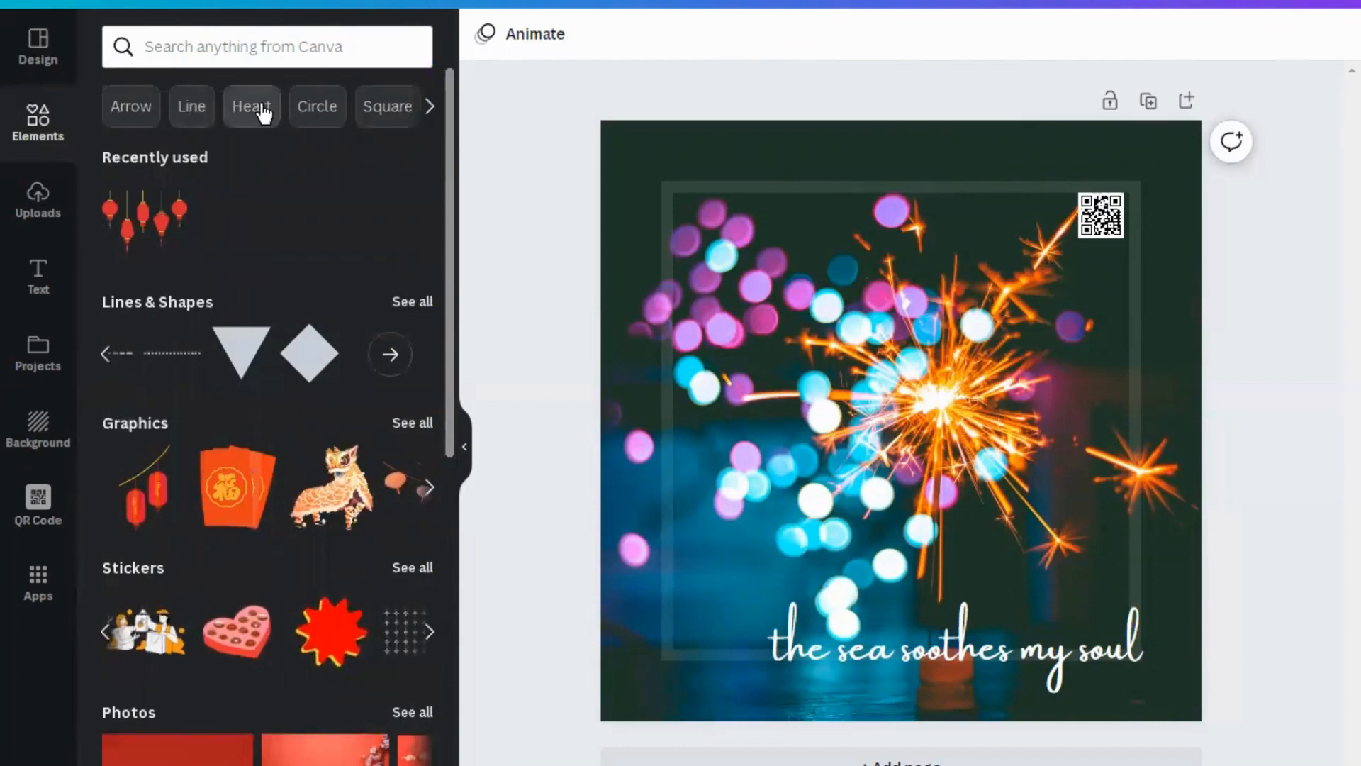
pyautogui.click(309, 110)
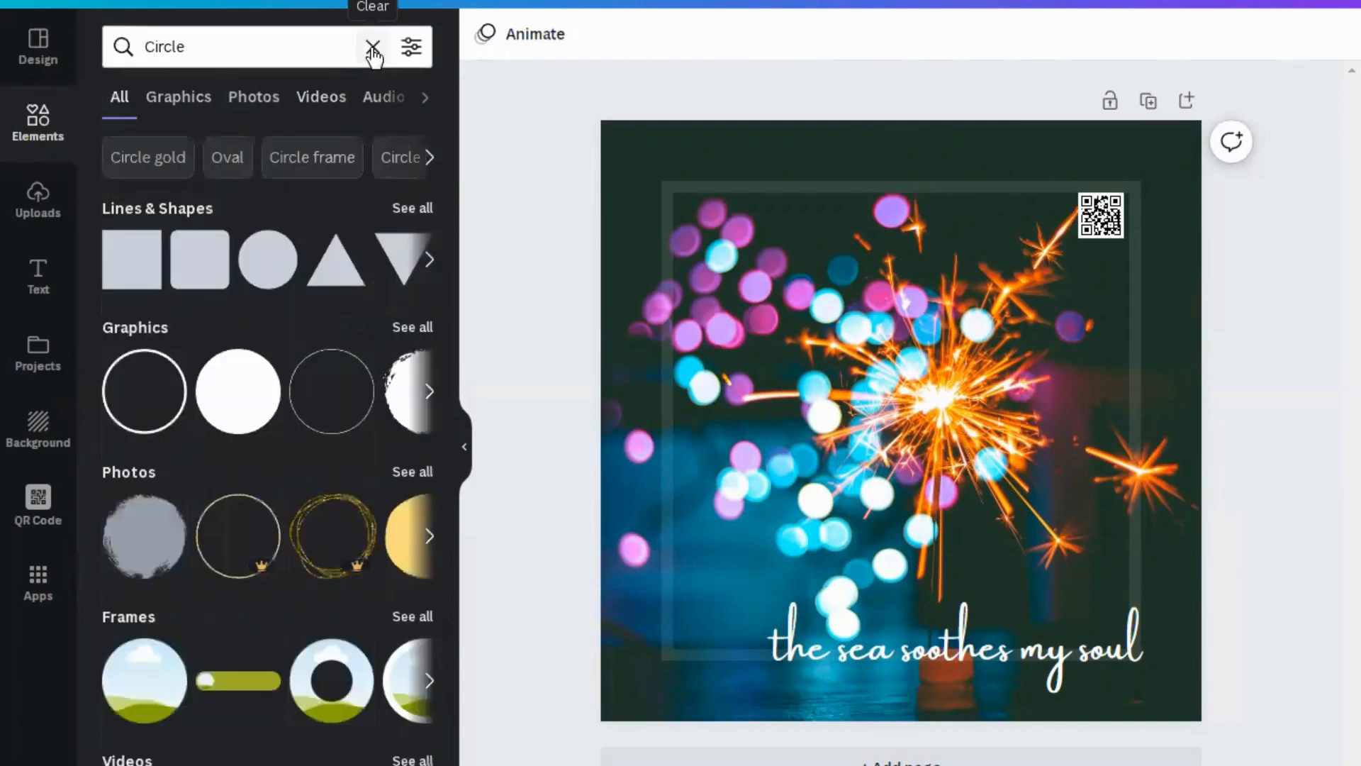
pyautogui.click(372, 48)
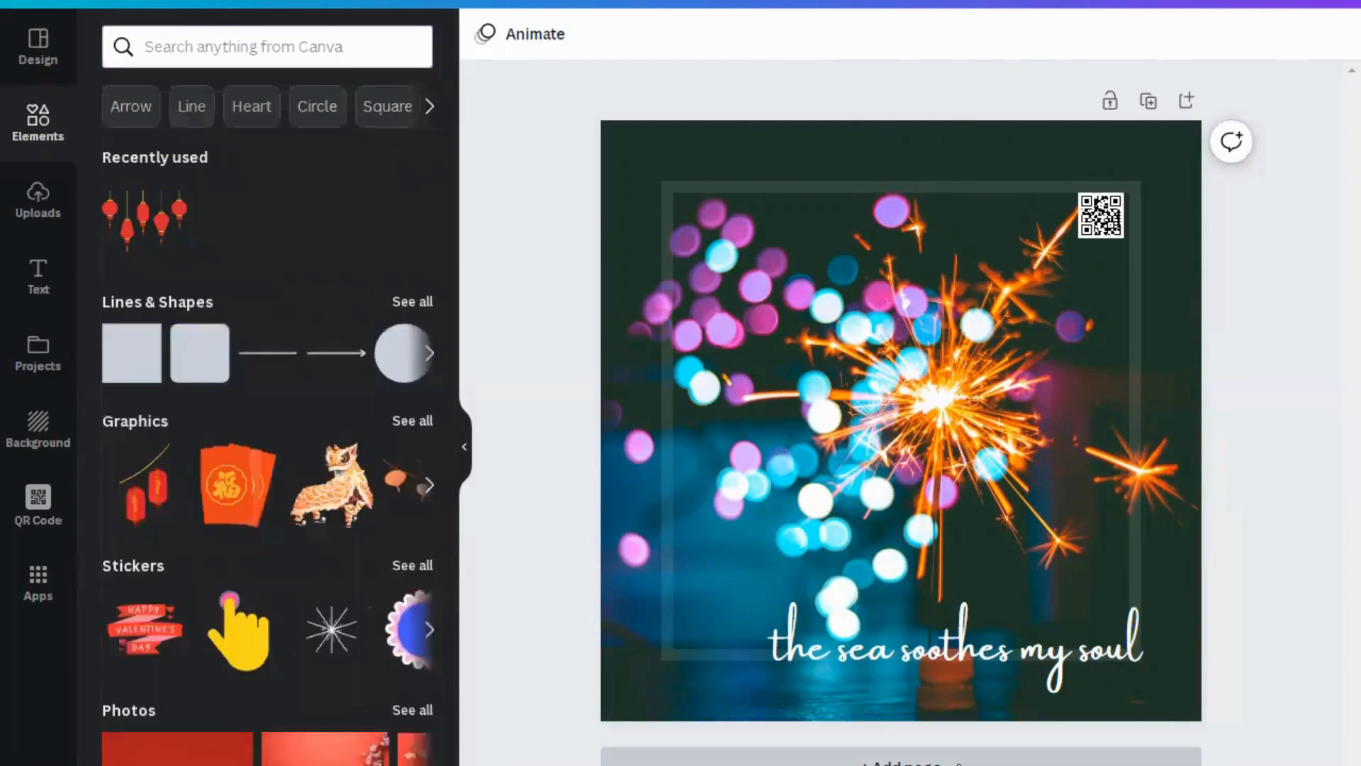
# Add a second page and apply the black and gold "Smart idea to grow your business" template to it.
pyautogui.click(831, 757)
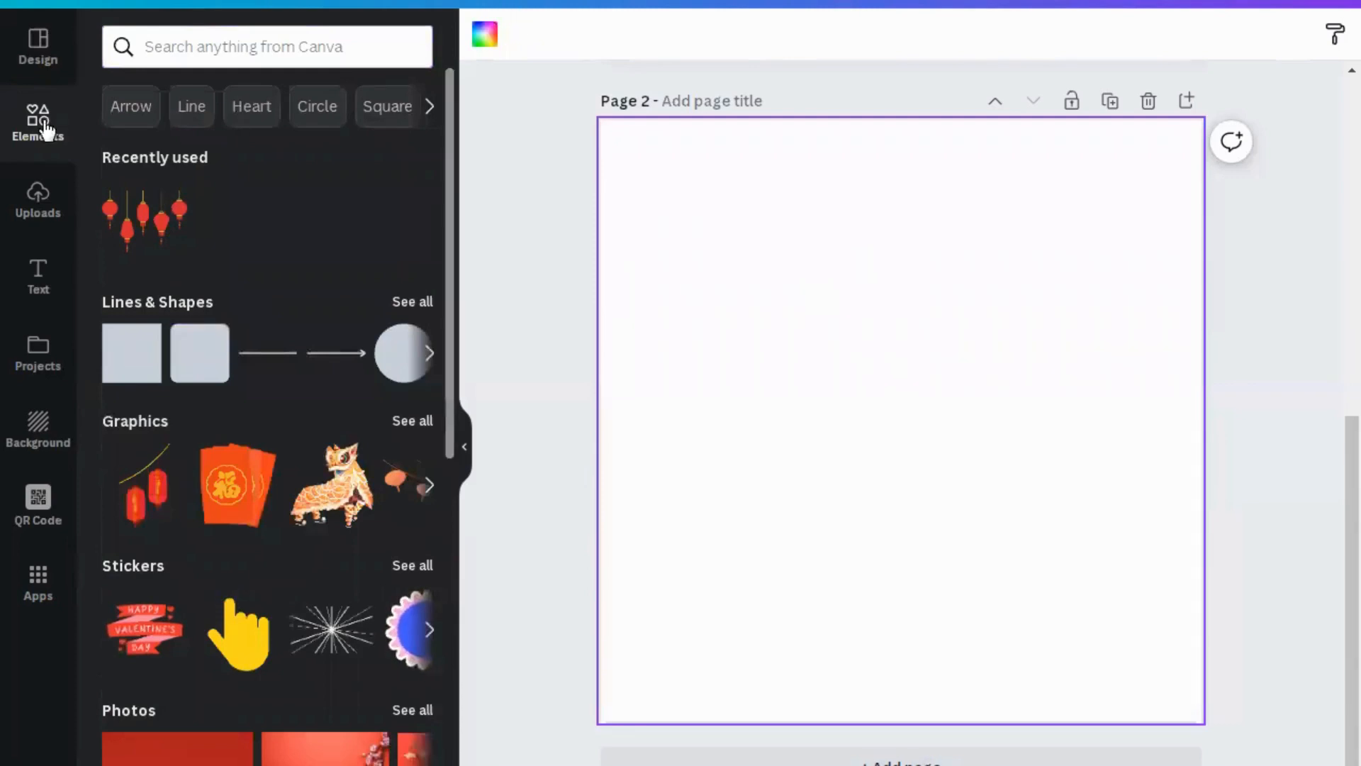
pyautogui.click(31, 56)
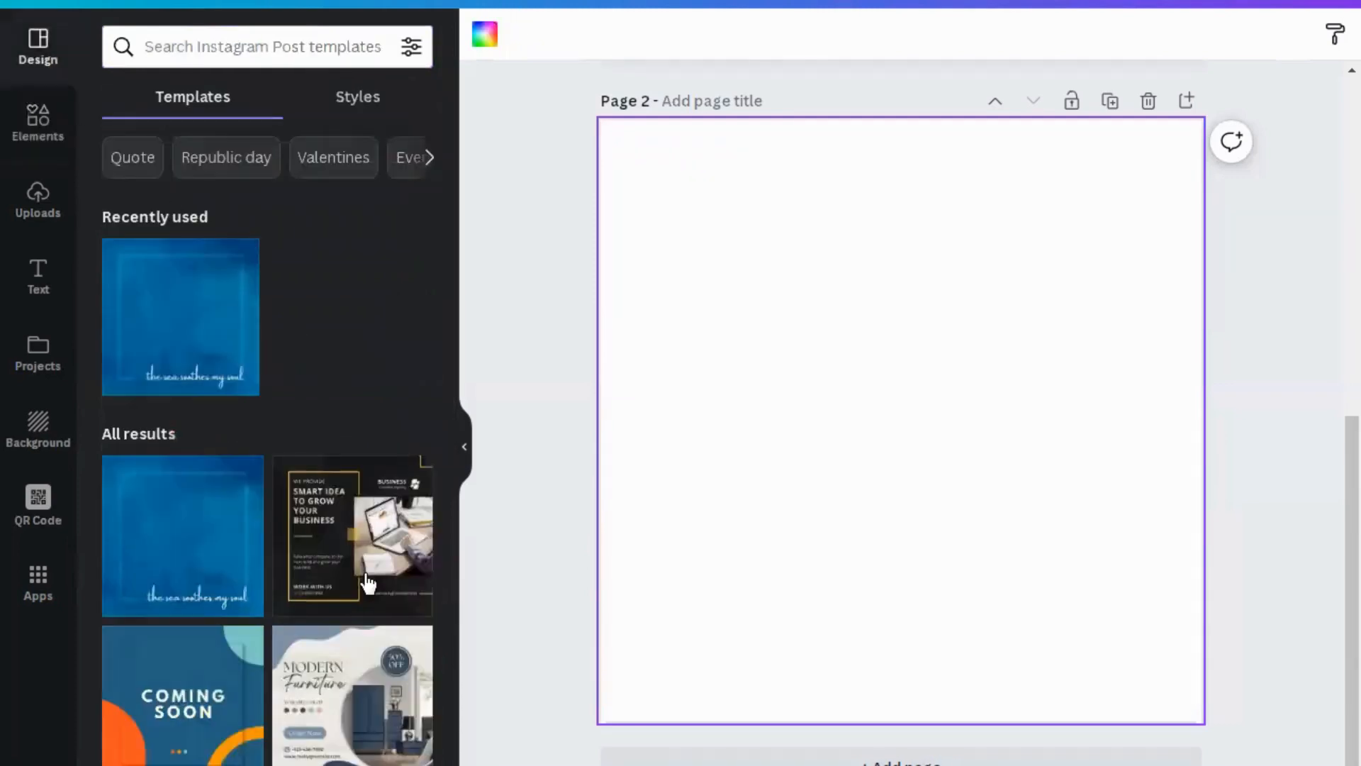
pyautogui.scroll(-2, 368, 582)
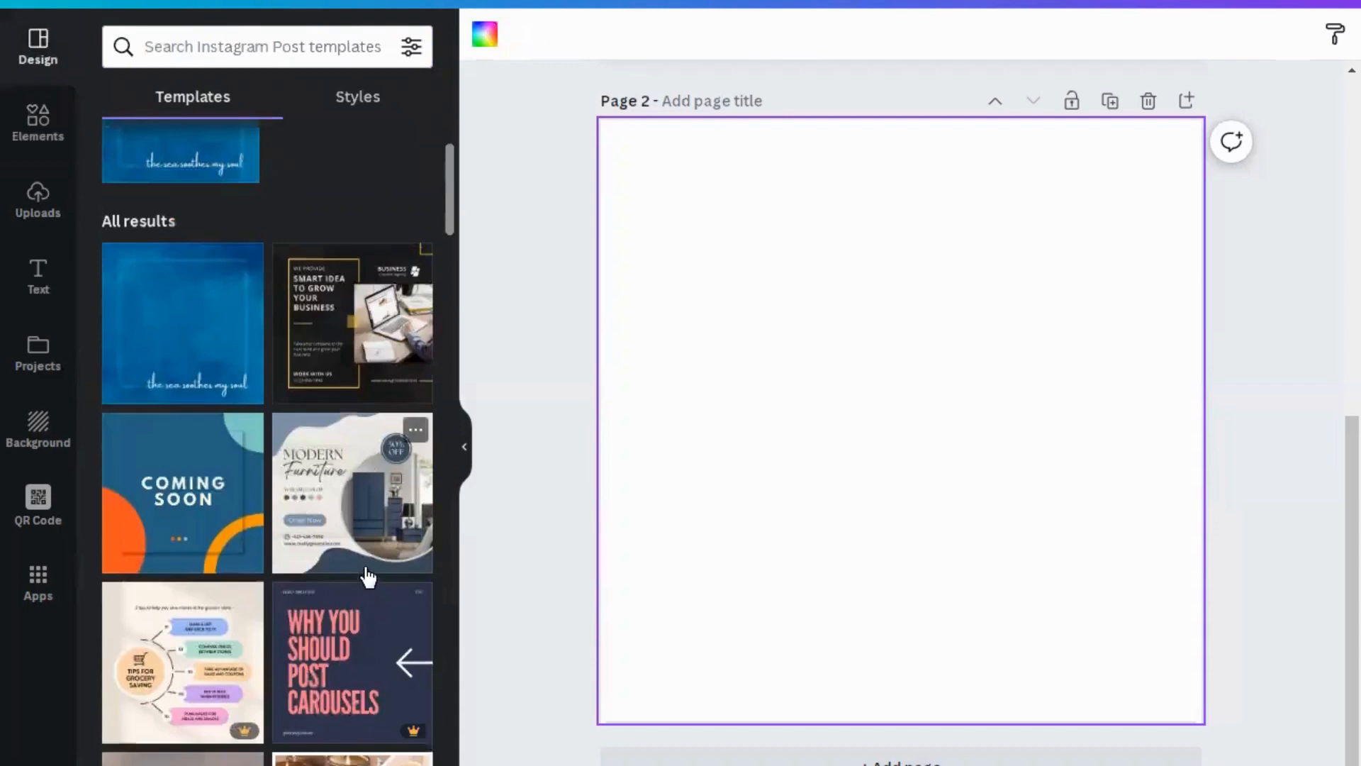
pyautogui.click(349, 377)
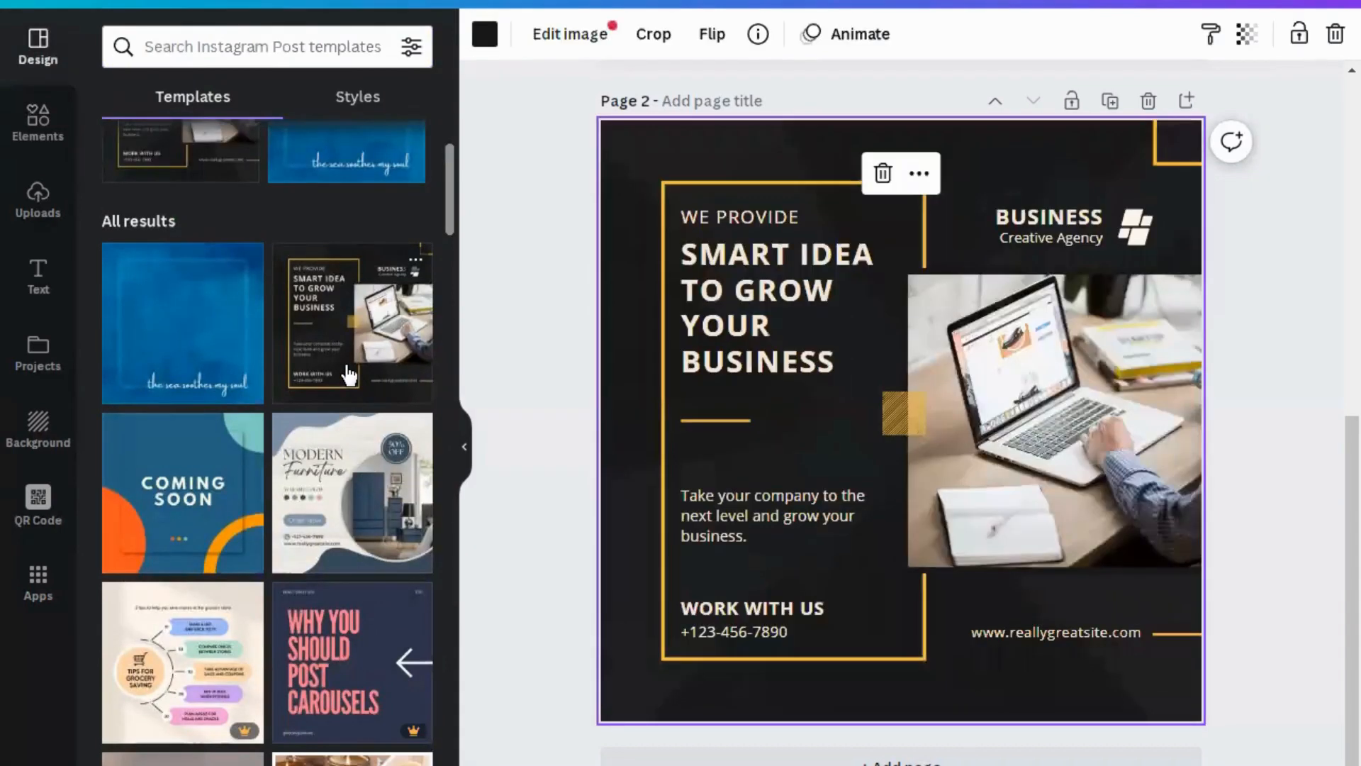
# Search the elements library for "laptop" and narrow the results to photos.
pyautogui.click(1104, 455)
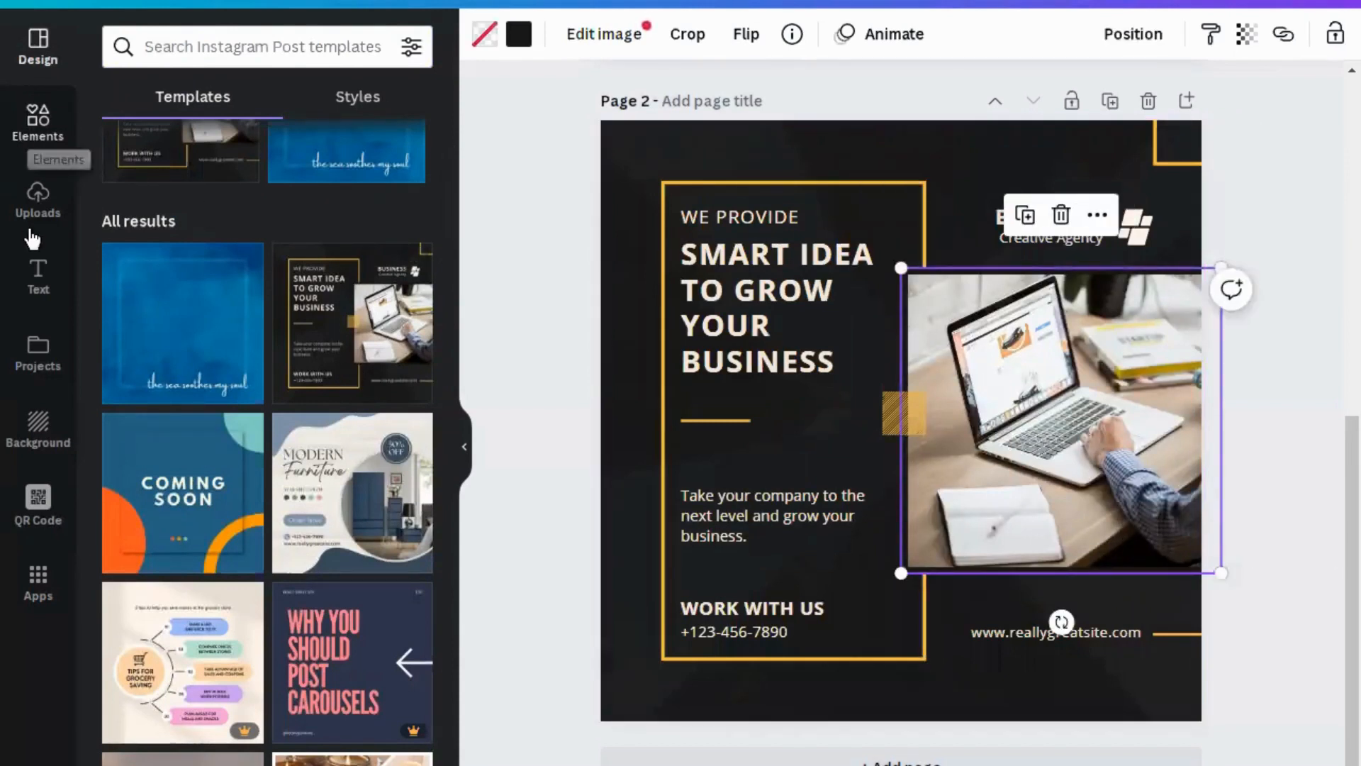
pyautogui.click(39, 119)
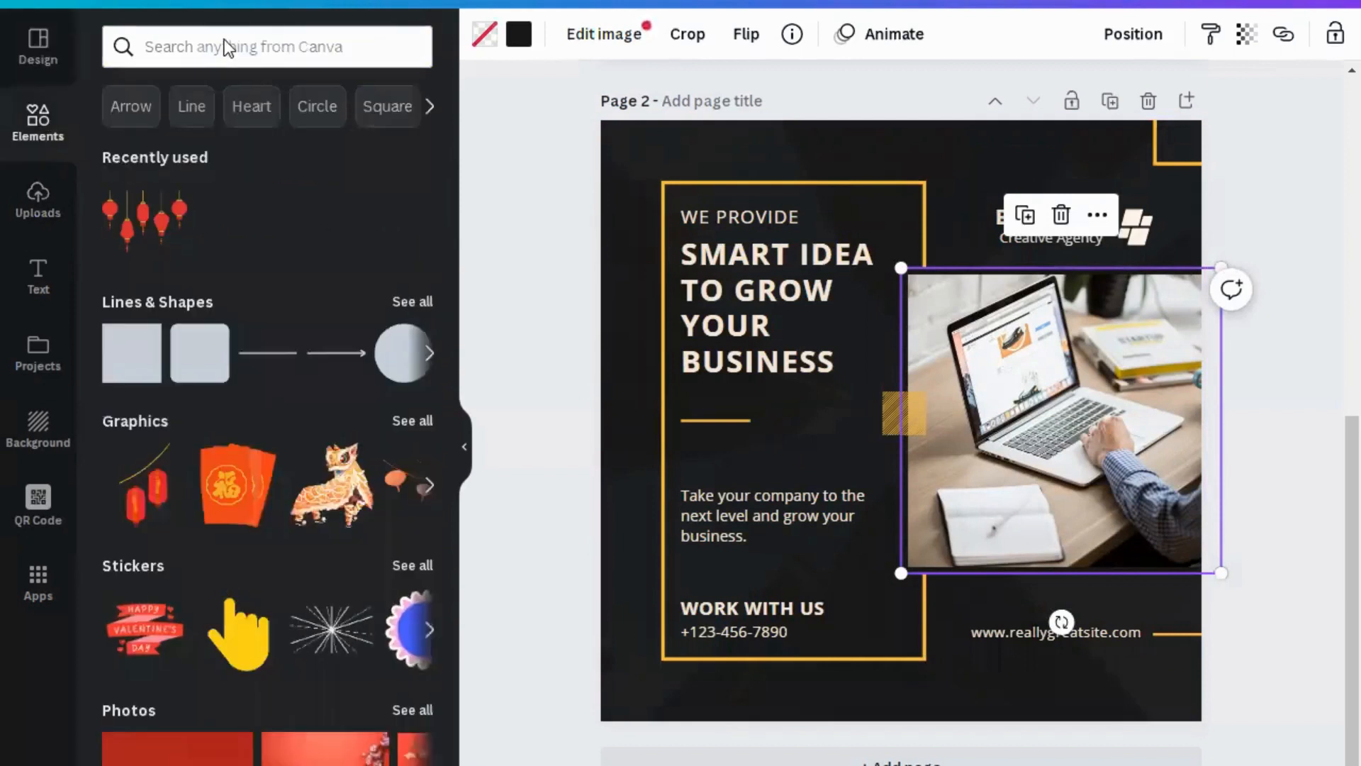
pyautogui.write('l')
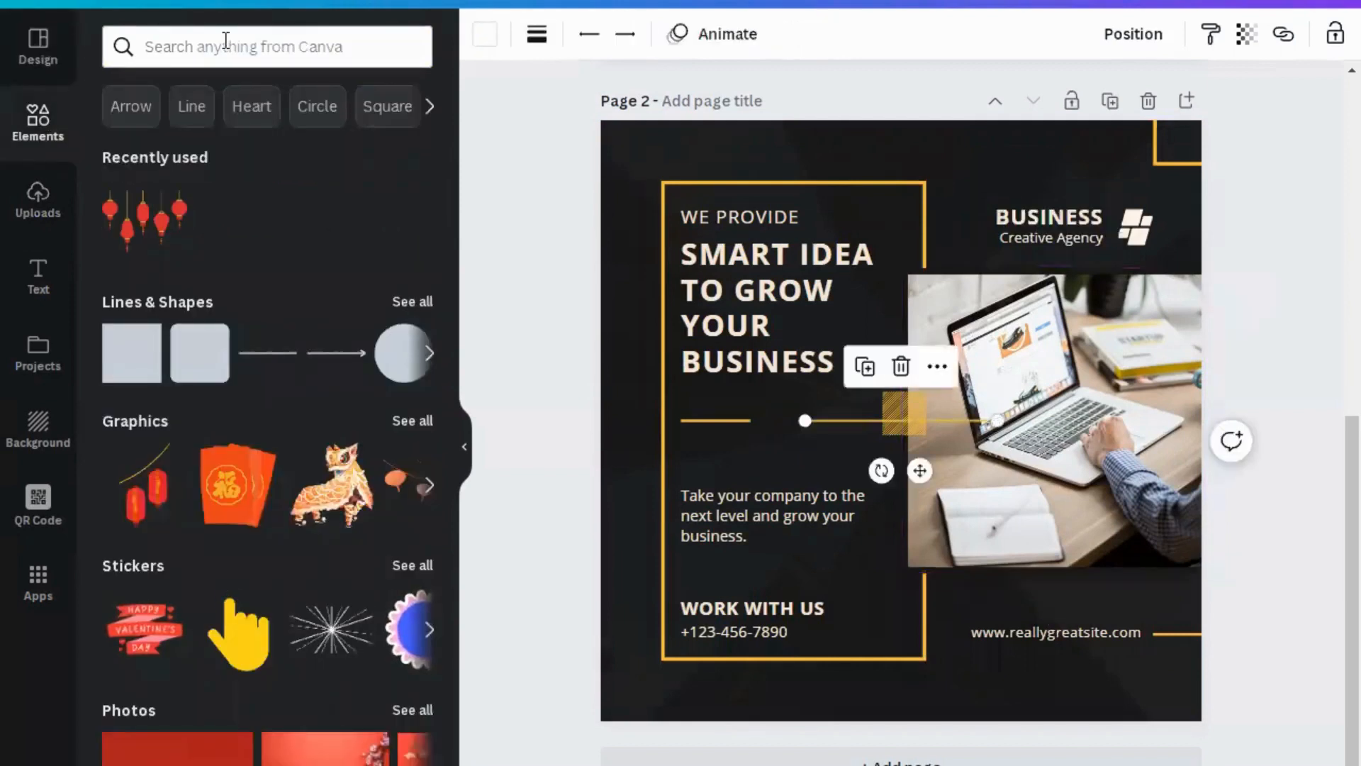
pyautogui.write('op')
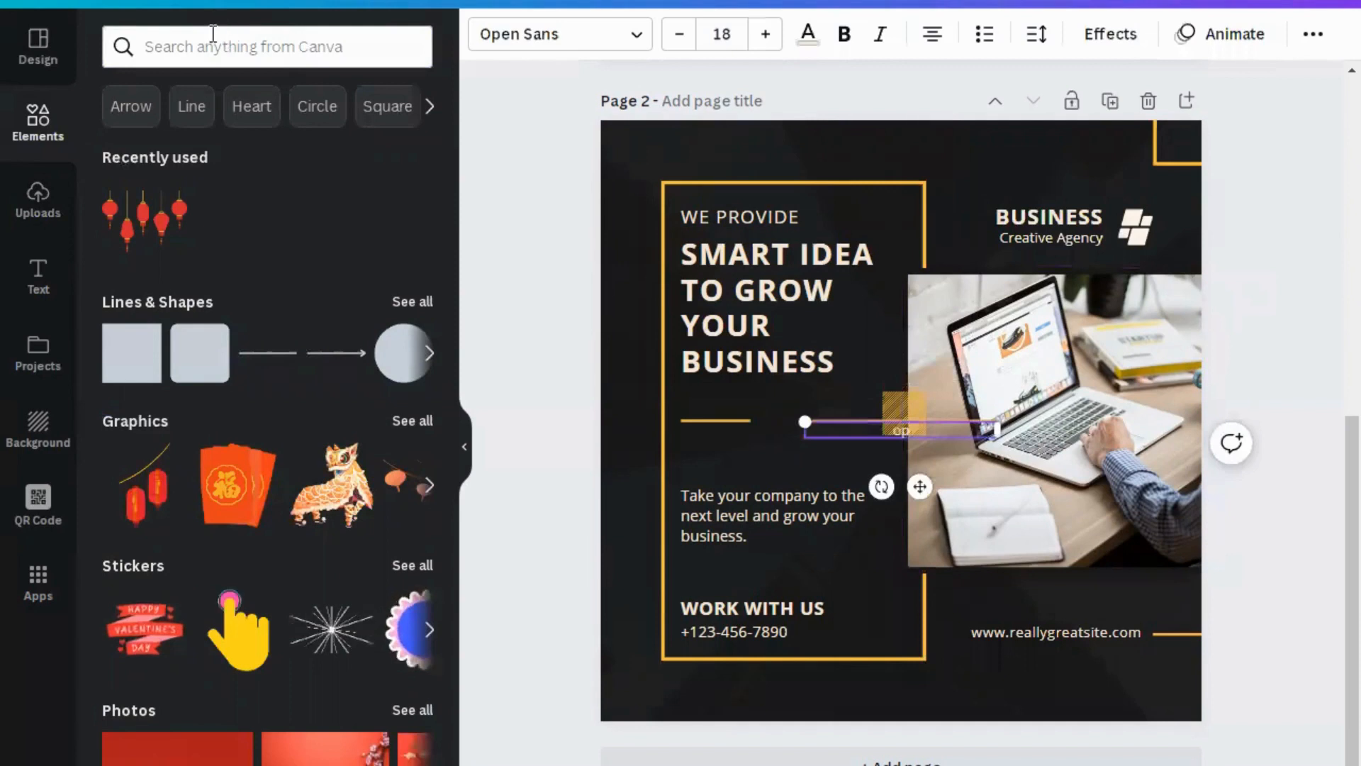
pyautogui.click(213, 33)
pyautogui.write('la')
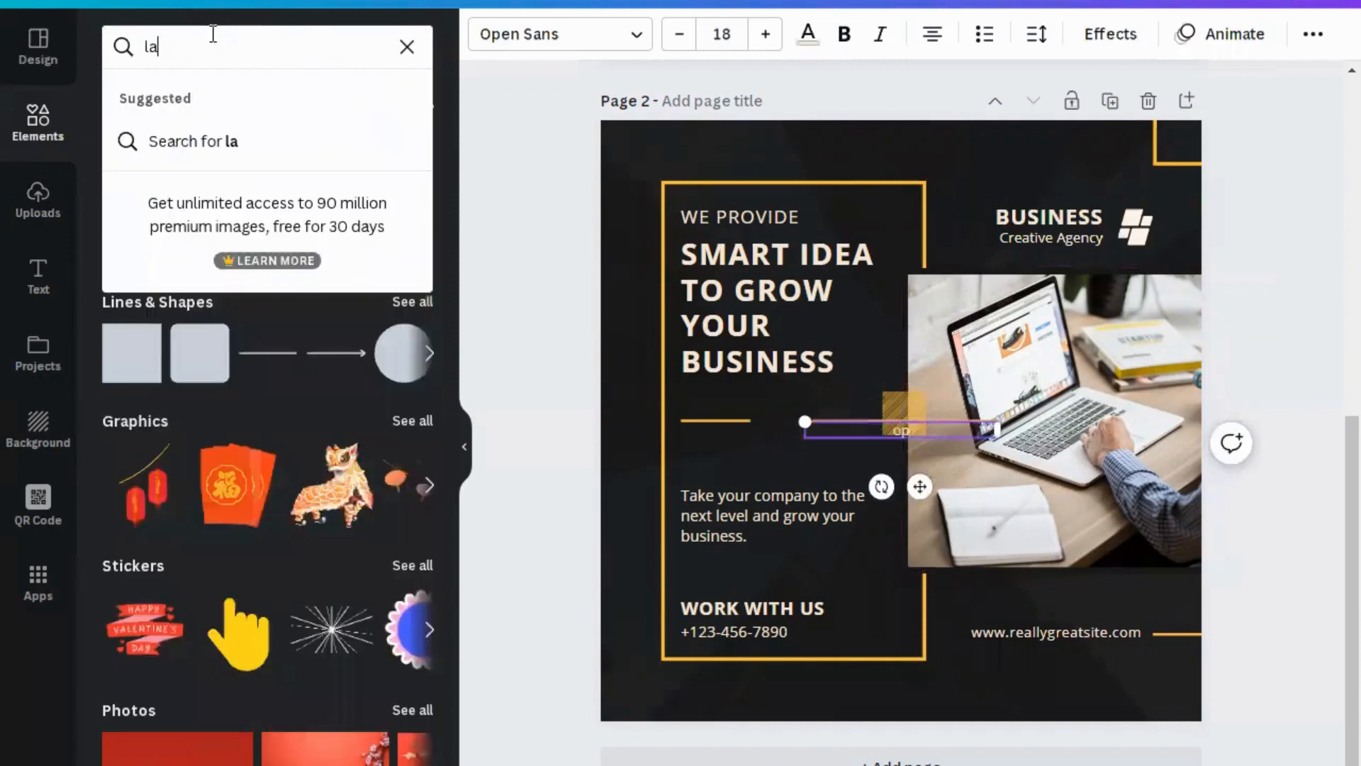
pyautogui.write('pto')
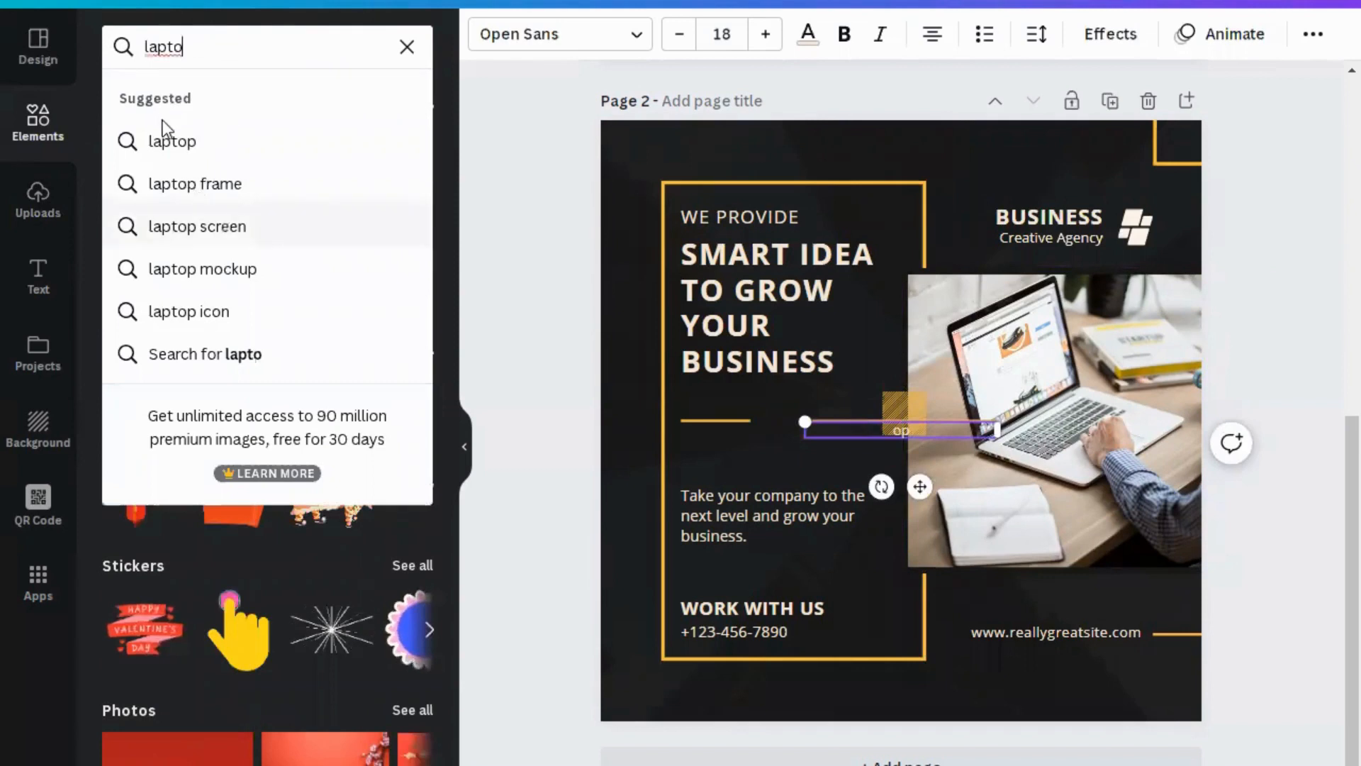
pyautogui.click(168, 145)
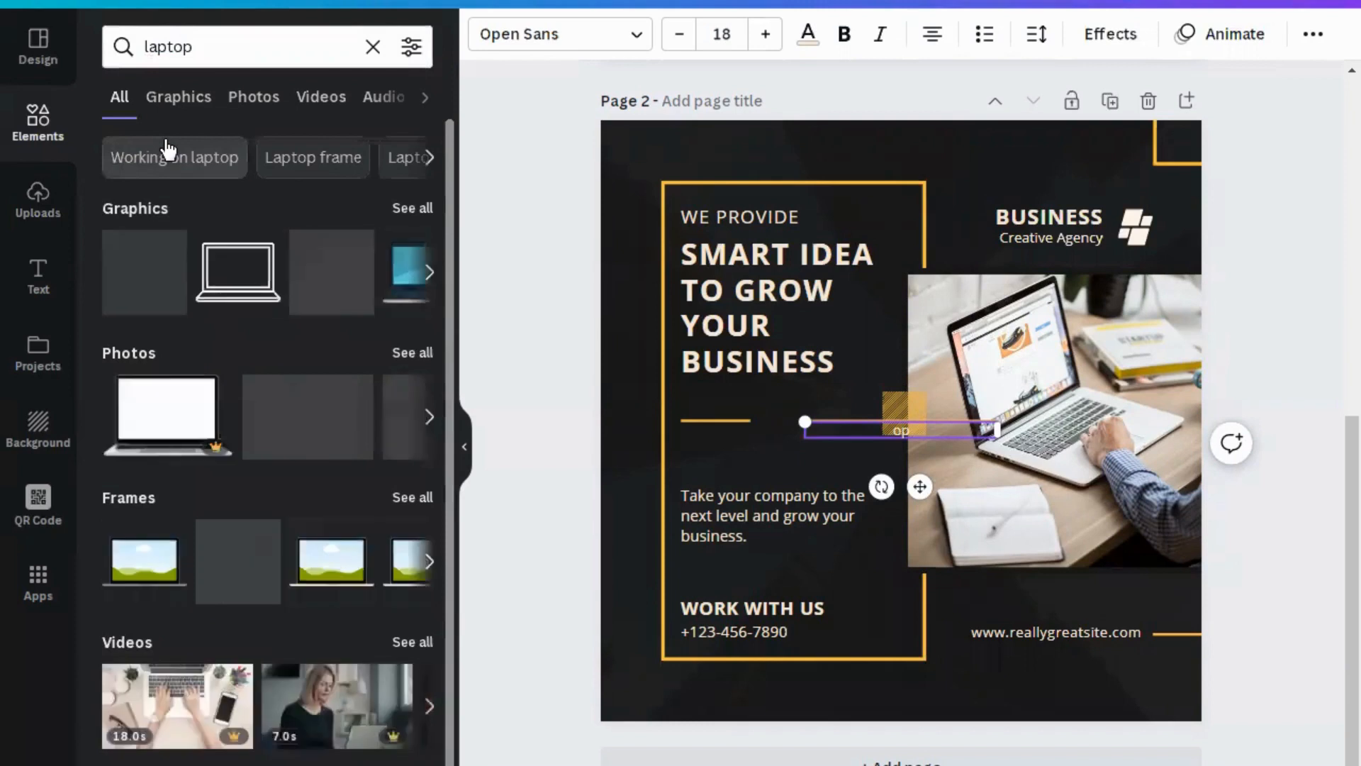
pyautogui.click(234, 99)
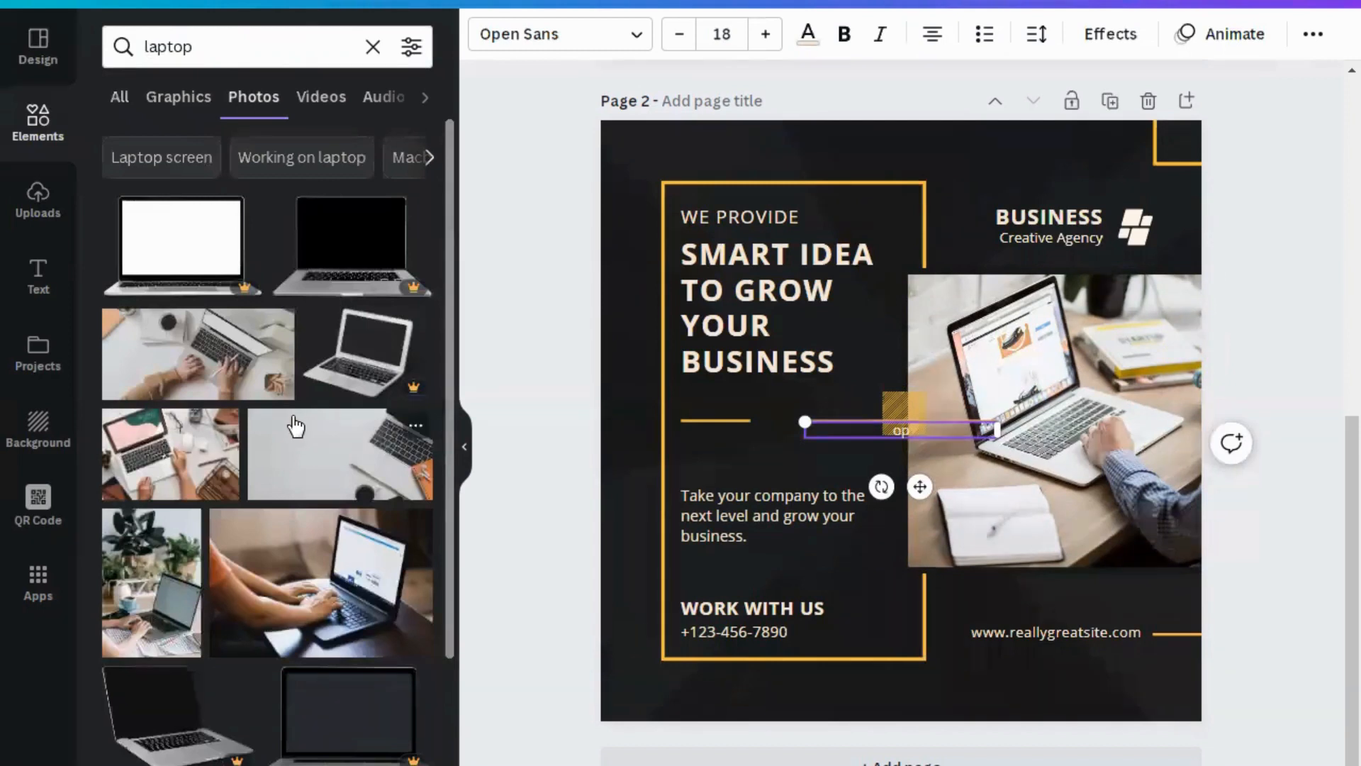
# Fill the photo frame on page 2 with the overhead photo of hands at a laptop on a white desk.
pyautogui.click(197, 367)
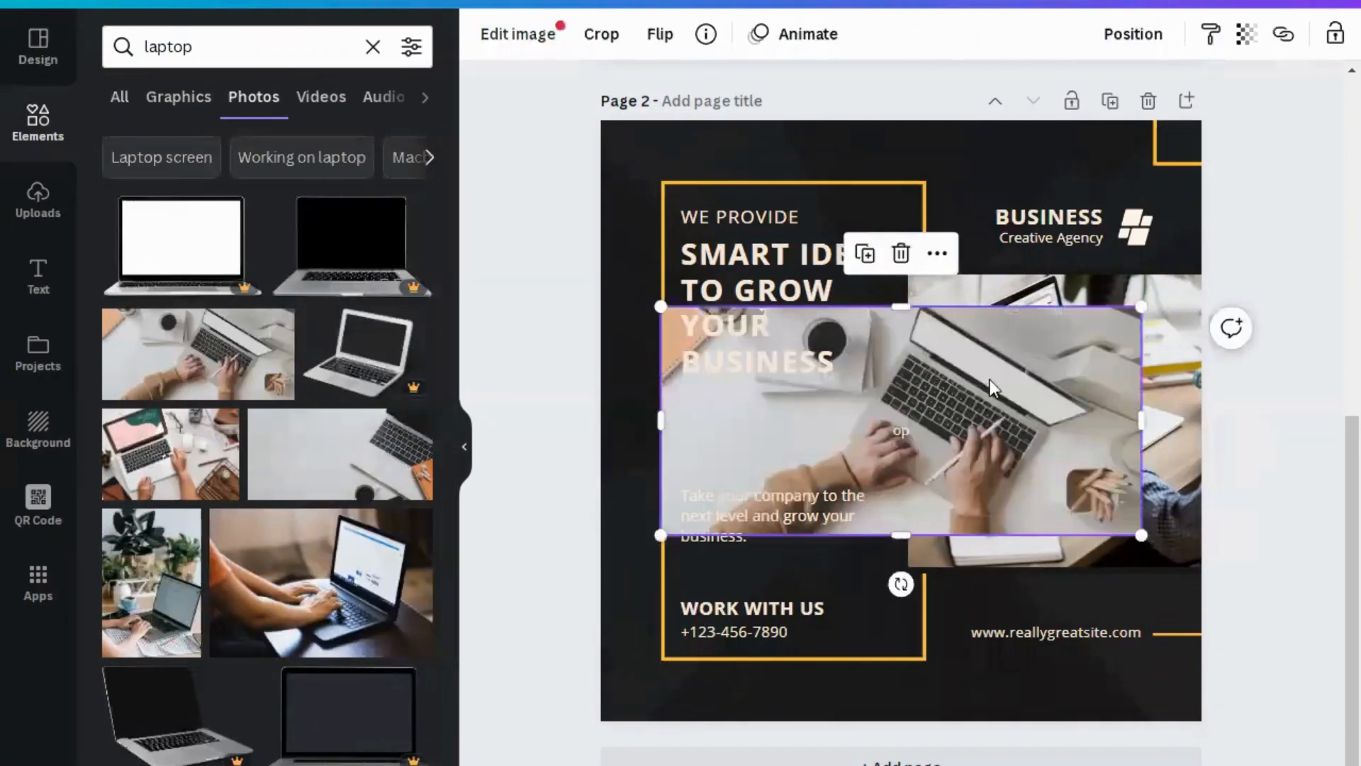
pyautogui.moveTo(1074, 354); pyautogui.dragTo(1076, 383)
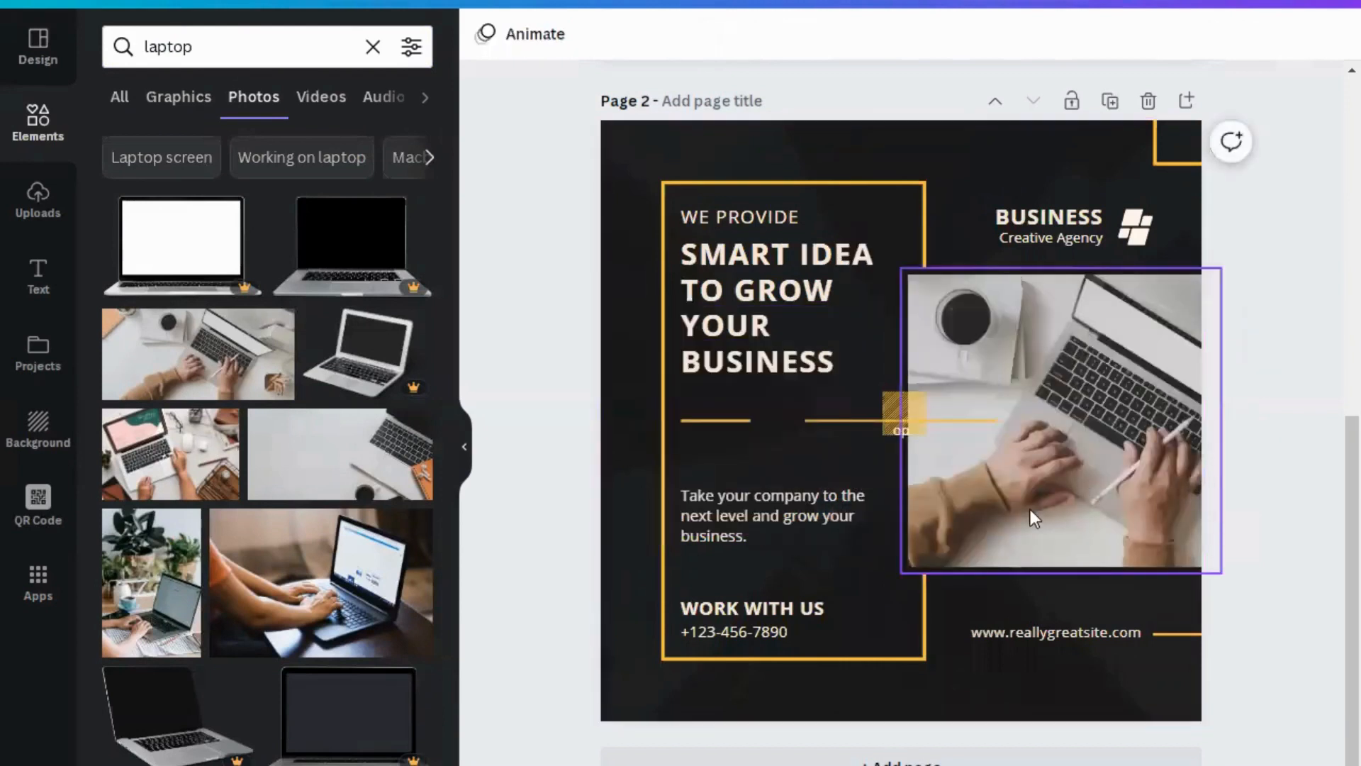
# Replace the framed photo on page 2 with the dark-desk photo of hands typing beside a white coffee cup.
pyautogui.scroll(-3, 278, 607)
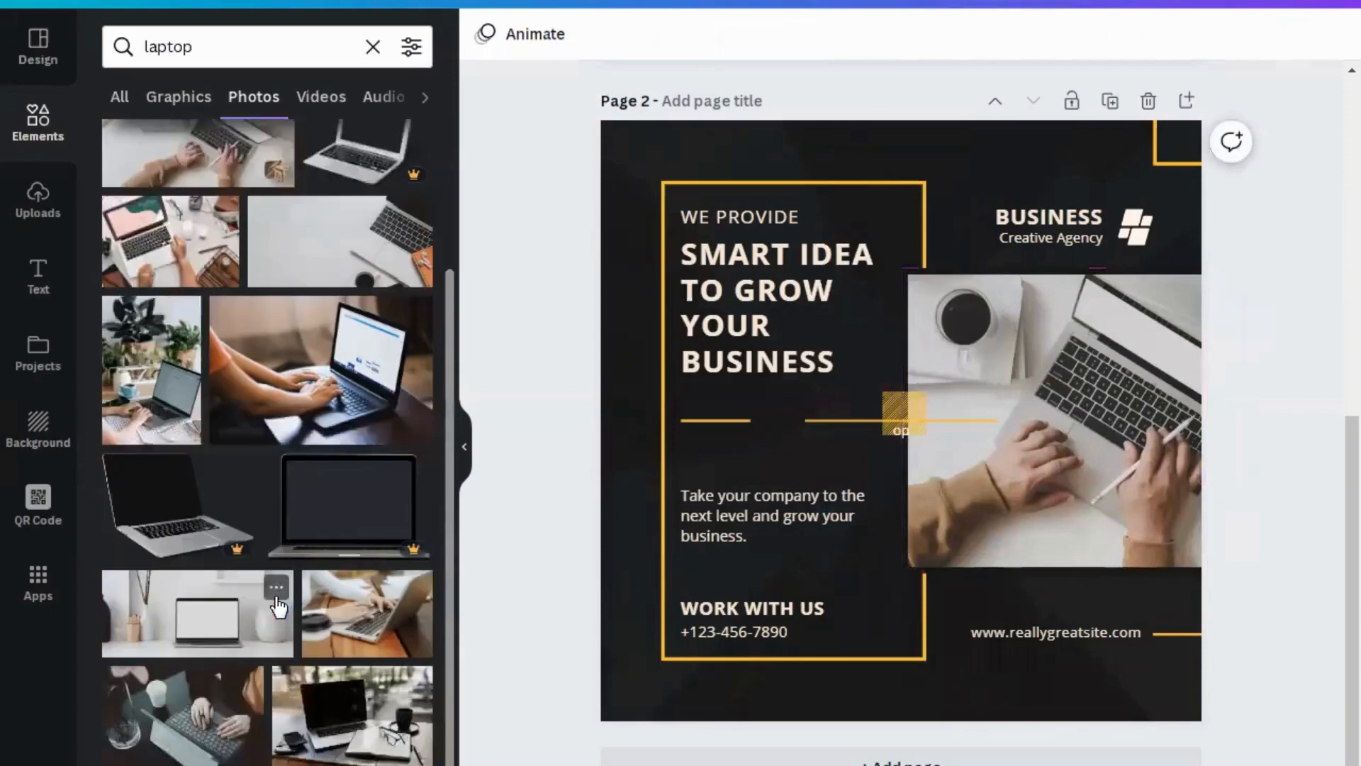
pyautogui.click(206, 729)
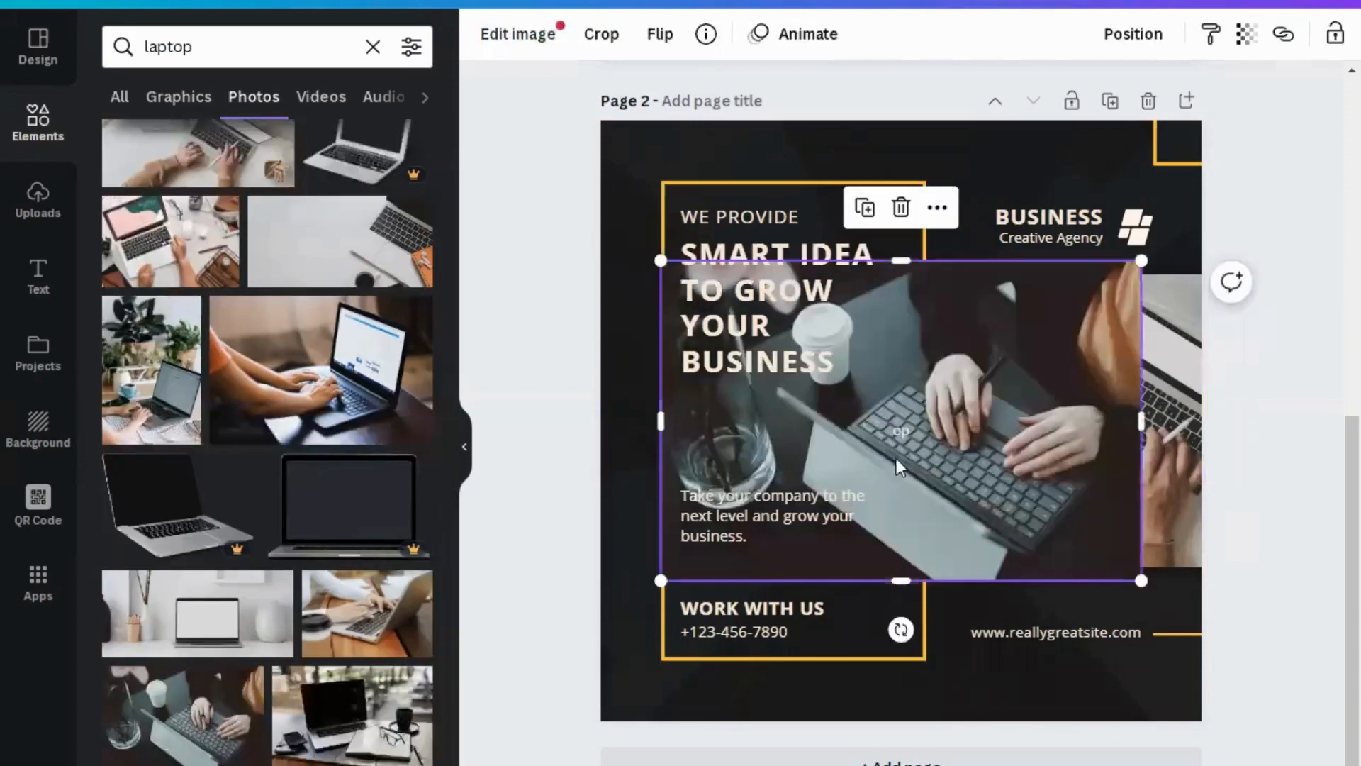
pyautogui.moveTo(979, 433); pyautogui.dragTo(1066, 448)
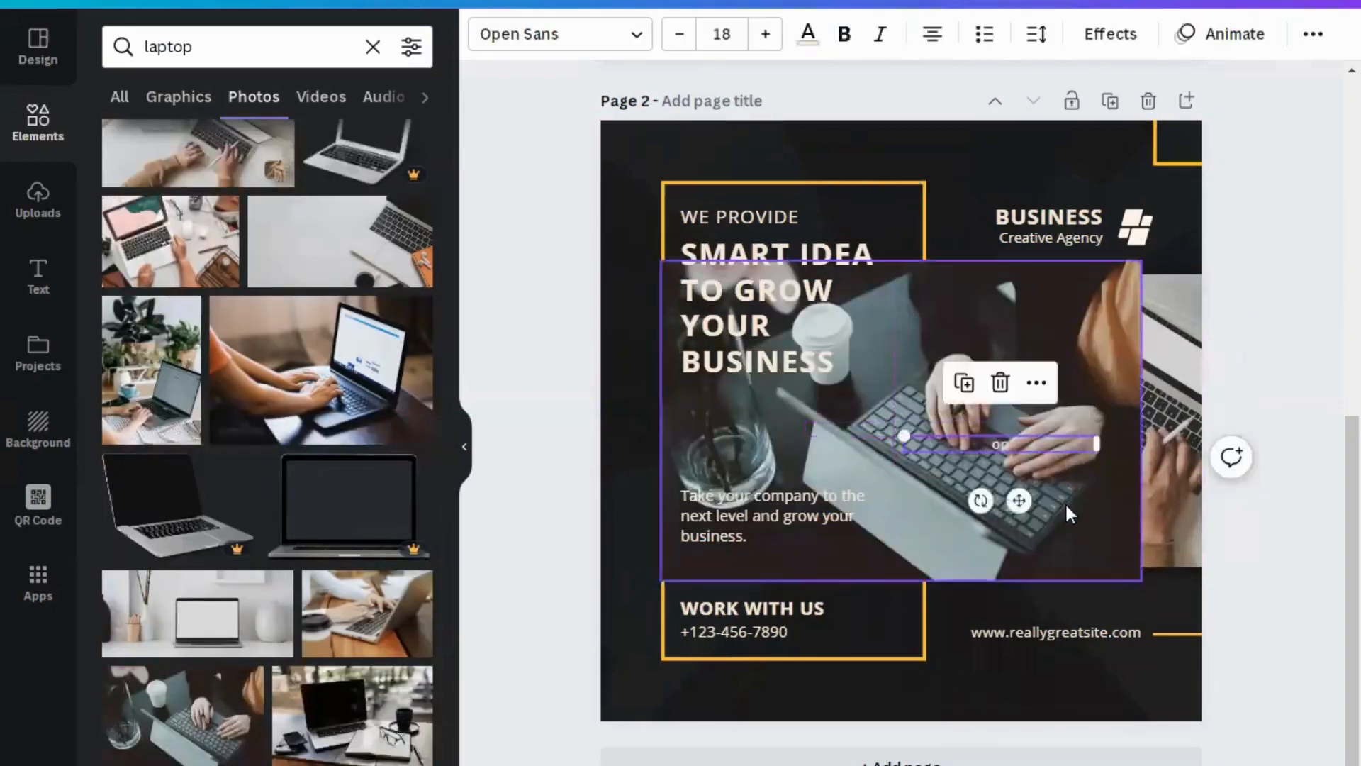
pyautogui.click(1114, 512)
pyautogui.moveTo(1116, 512); pyautogui.dragTo(1124, 512)
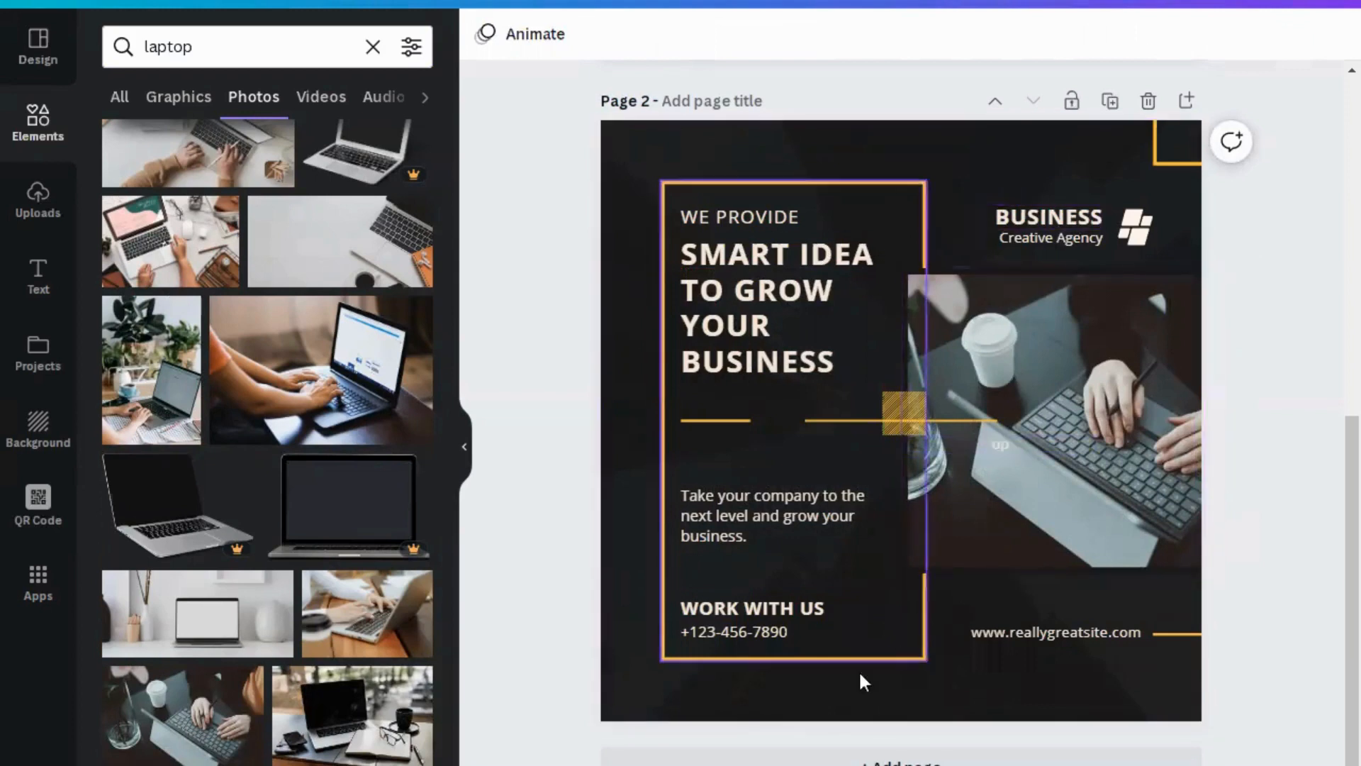
# Try a higher transparency value on page 2's skyscraper background image, and set it to 5.
pyautogui.click(624, 461)
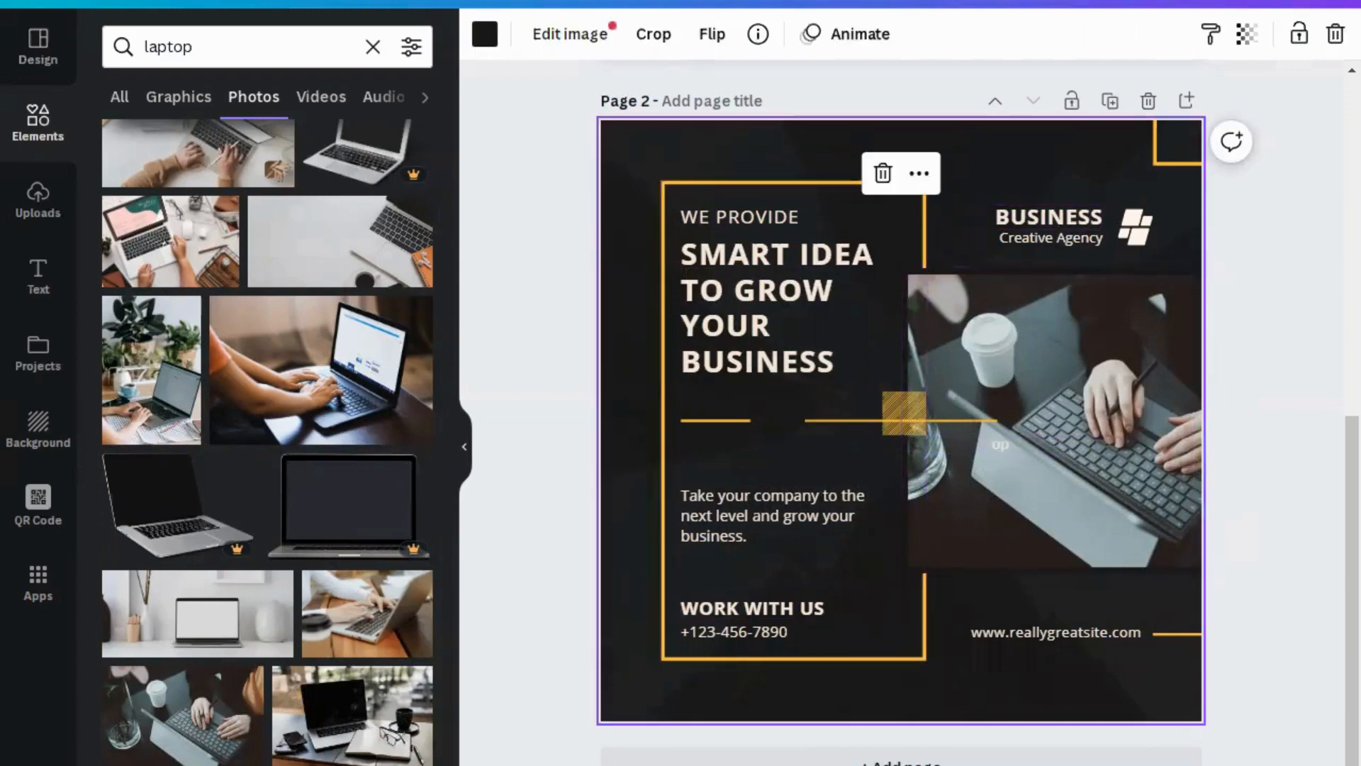
pyautogui.click(1255, 63)
pyautogui.moveTo(1057, 125); pyautogui.dragTo(1200, 135)
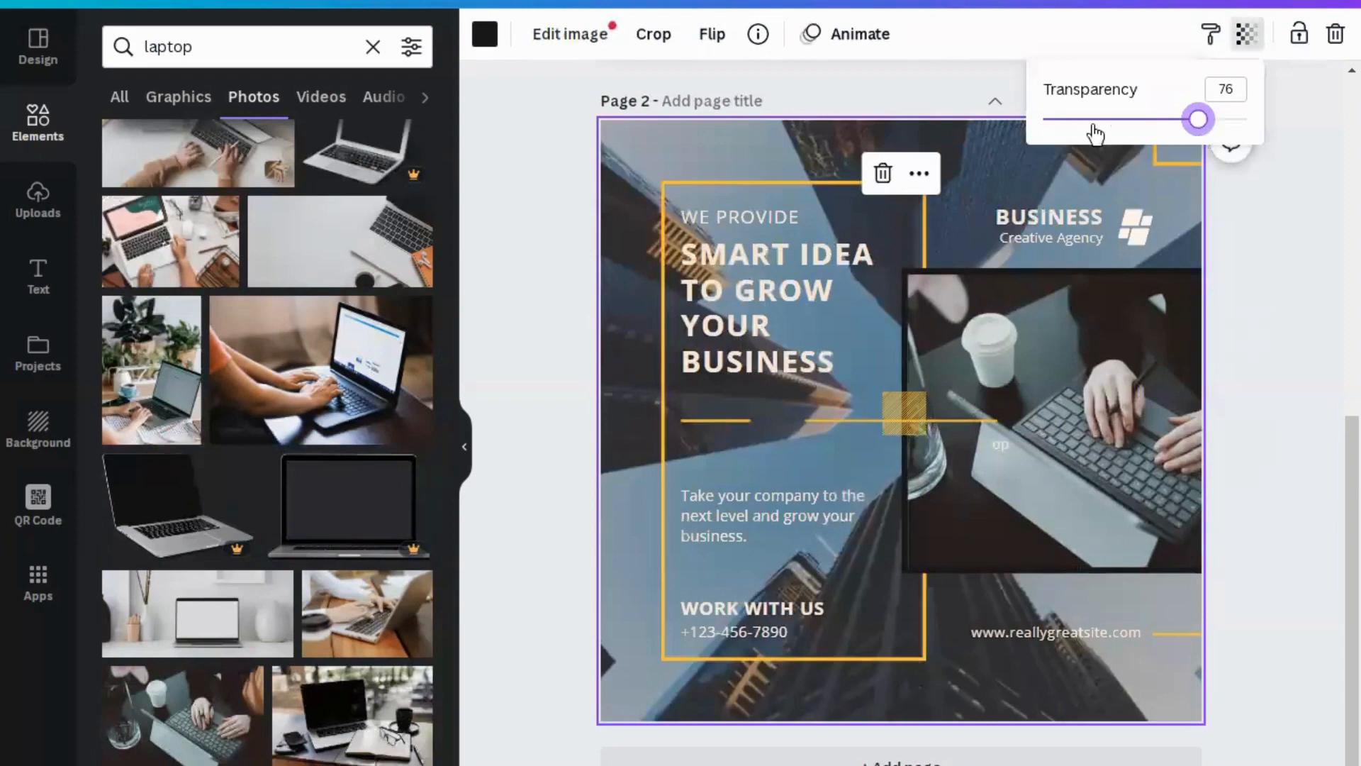
pyautogui.click(1055, 122)
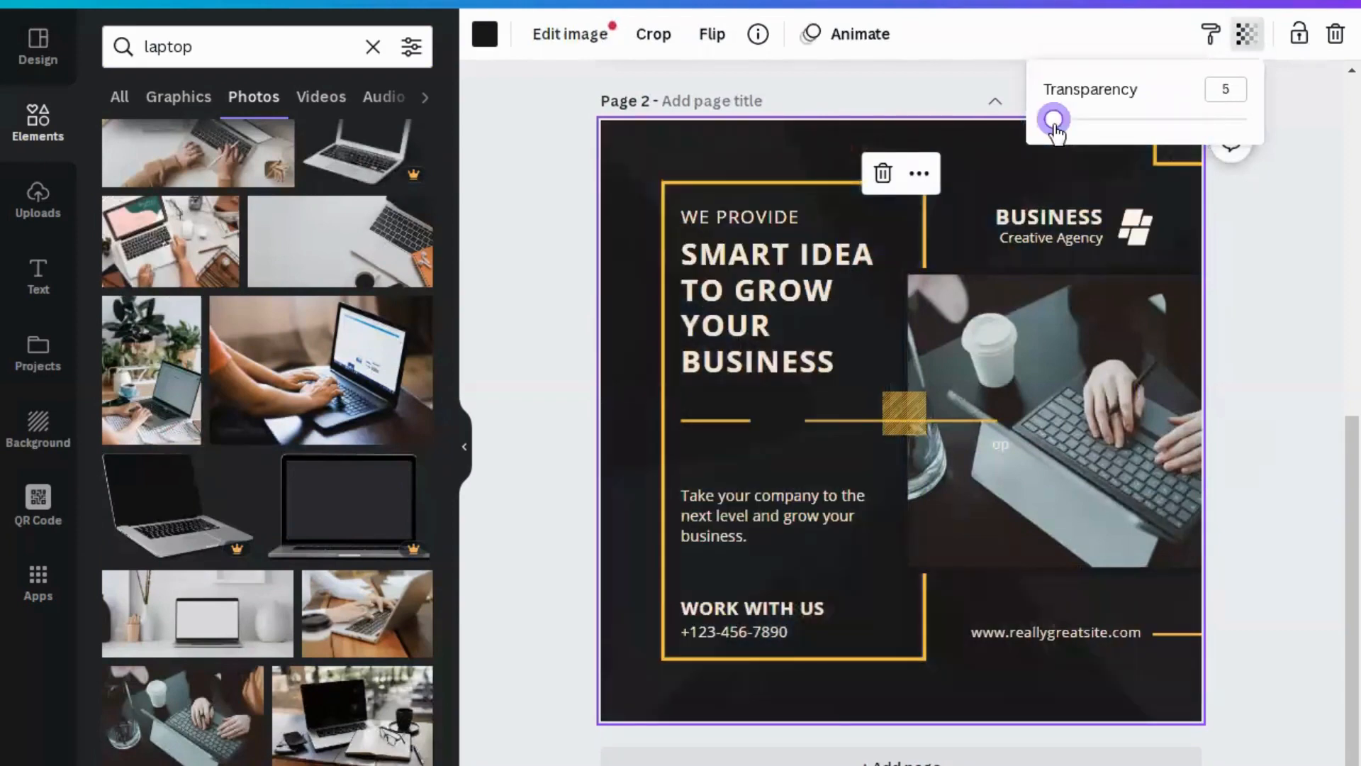
# Add the photo of a laptop with an open notebook and black cup, and set it as page 2's background.
pyautogui.scroll(1, 397, 581)
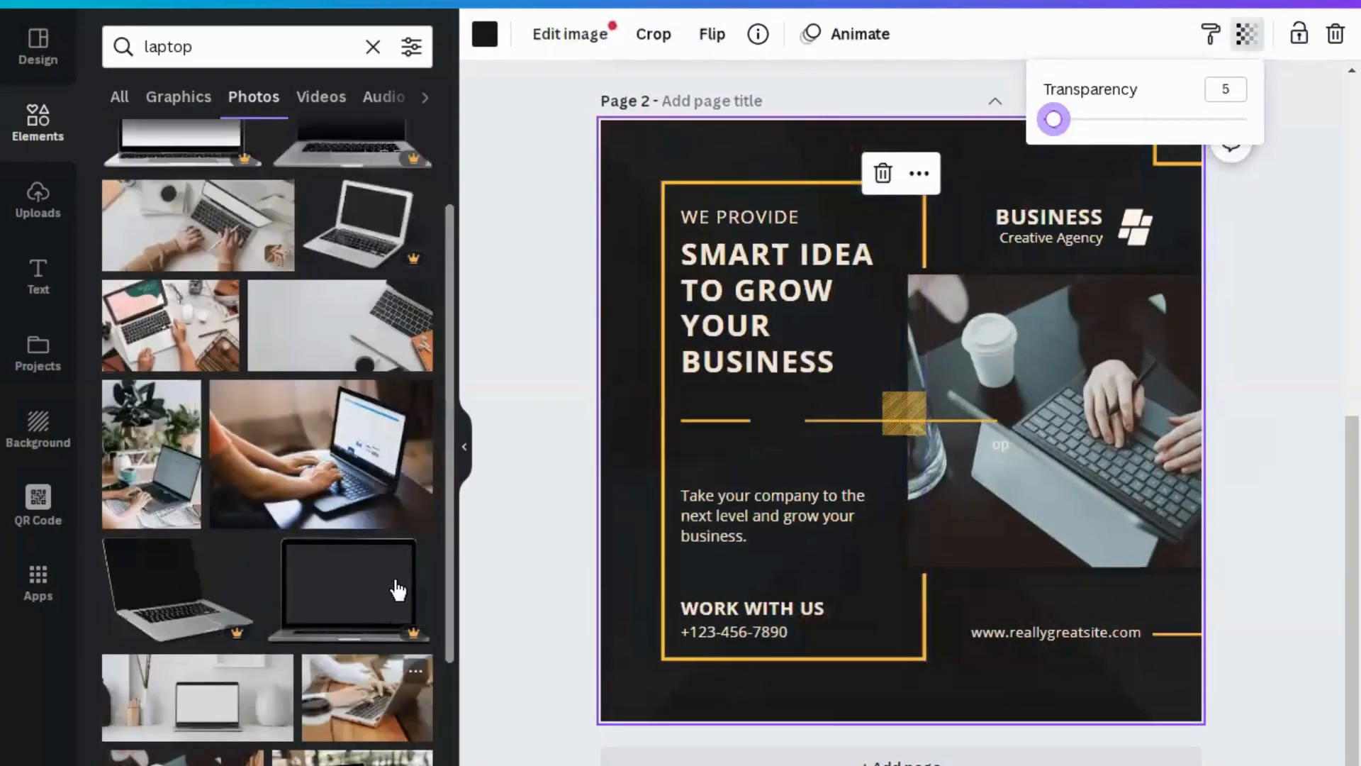
pyautogui.scroll(-1, 397, 590)
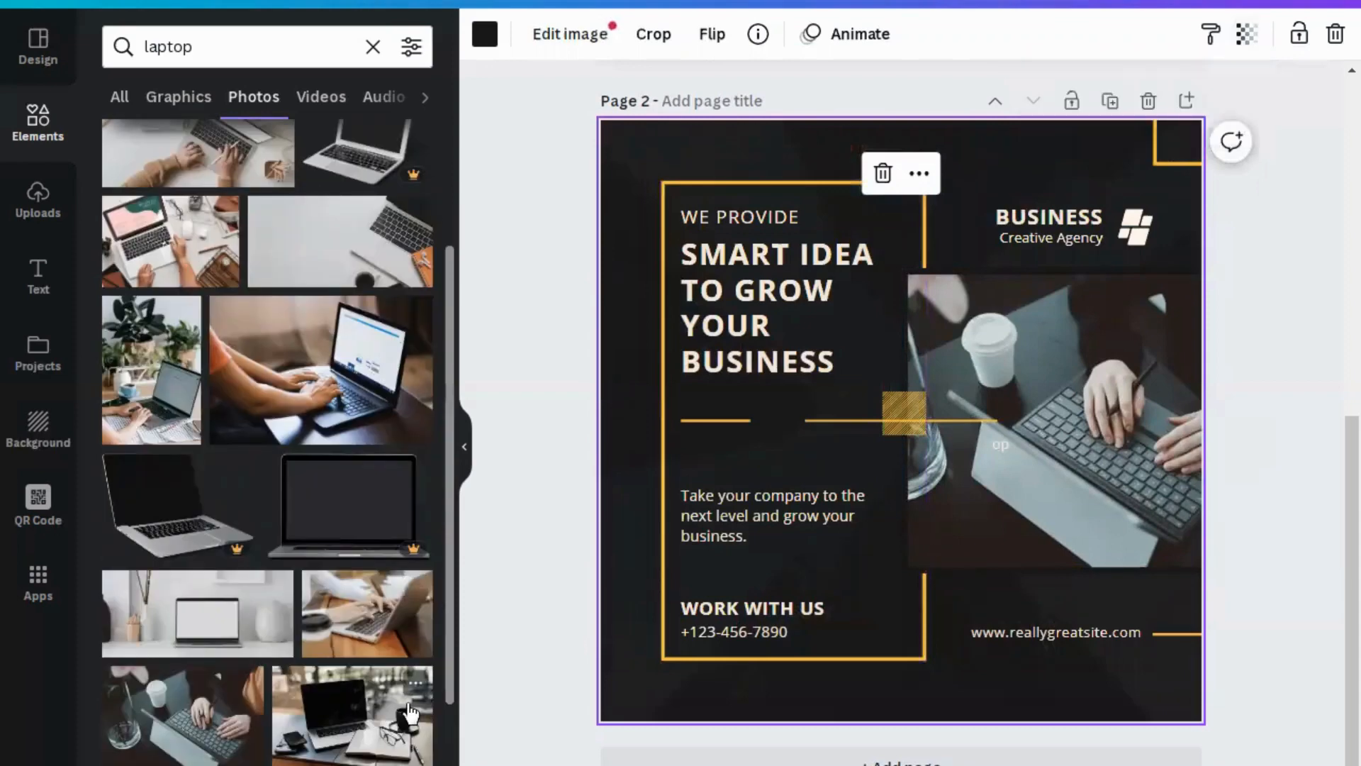
pyautogui.click(409, 711)
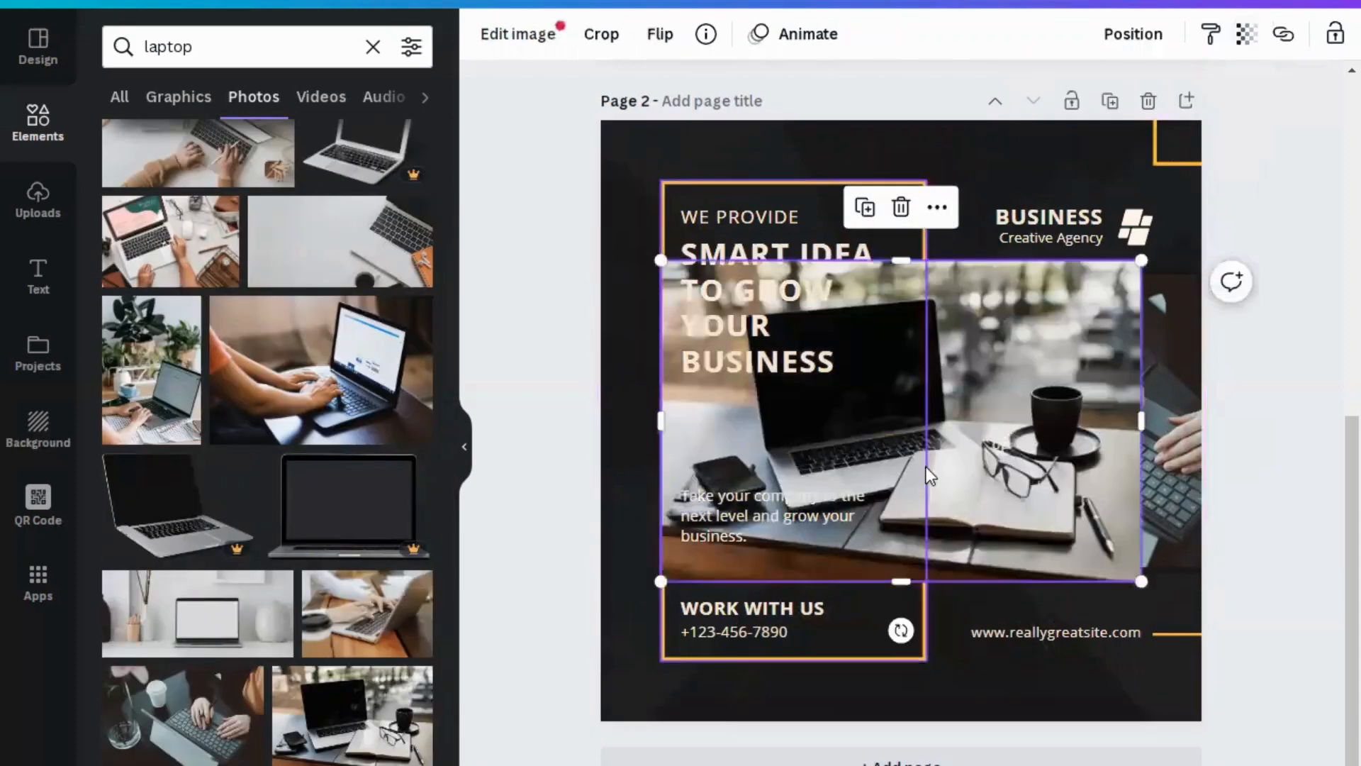
pyautogui.rightClick(974, 365)
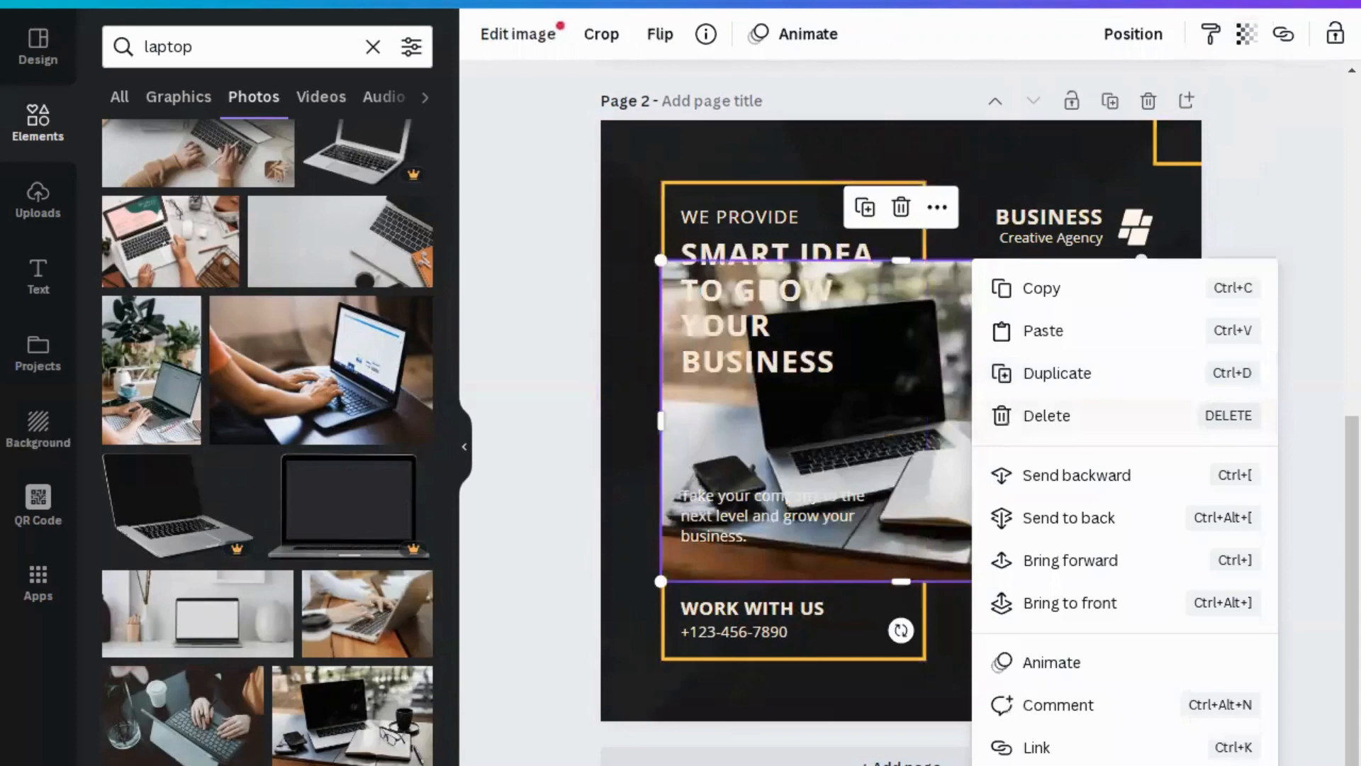
pyautogui.click(1047, 416)
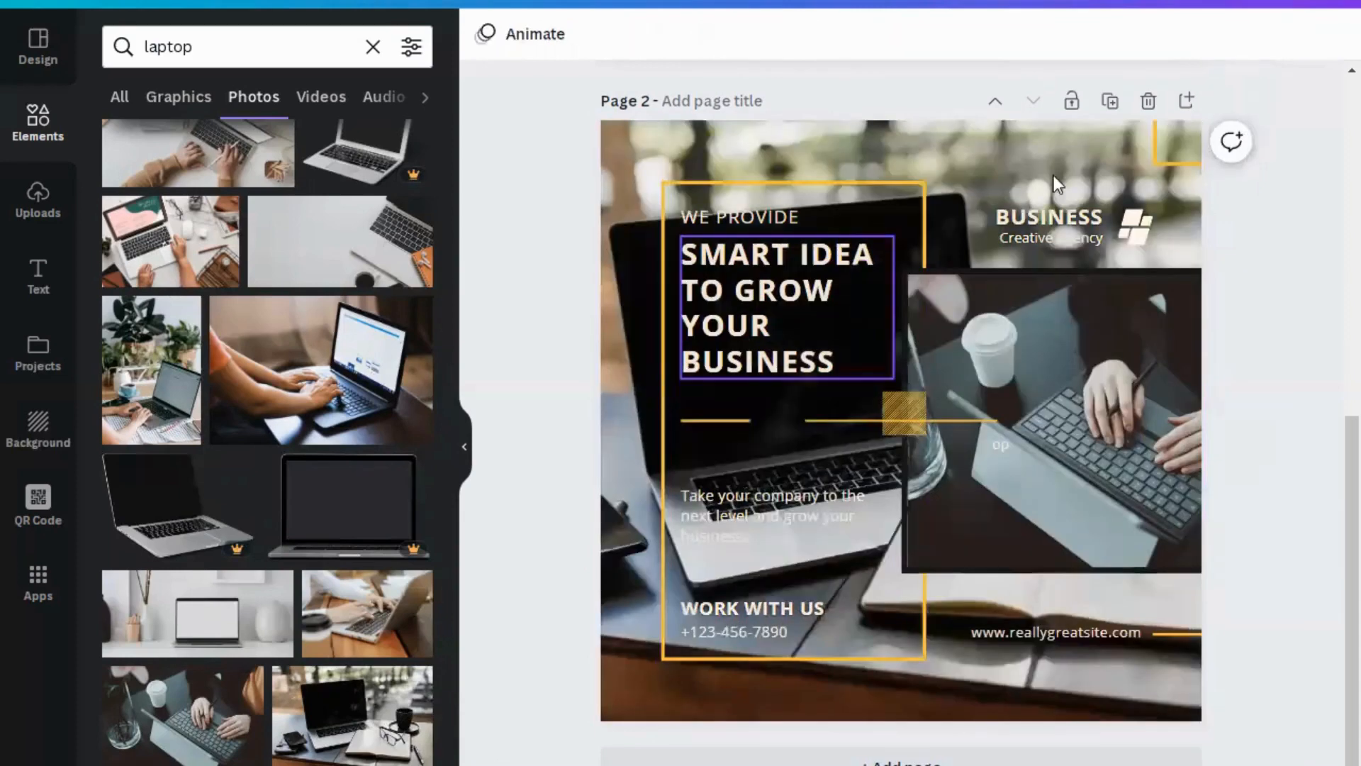
# Set the transparency of page 2's new laptop background photo to 10.
pyautogui.click(1025, 162)
pyautogui.click(1249, 37)
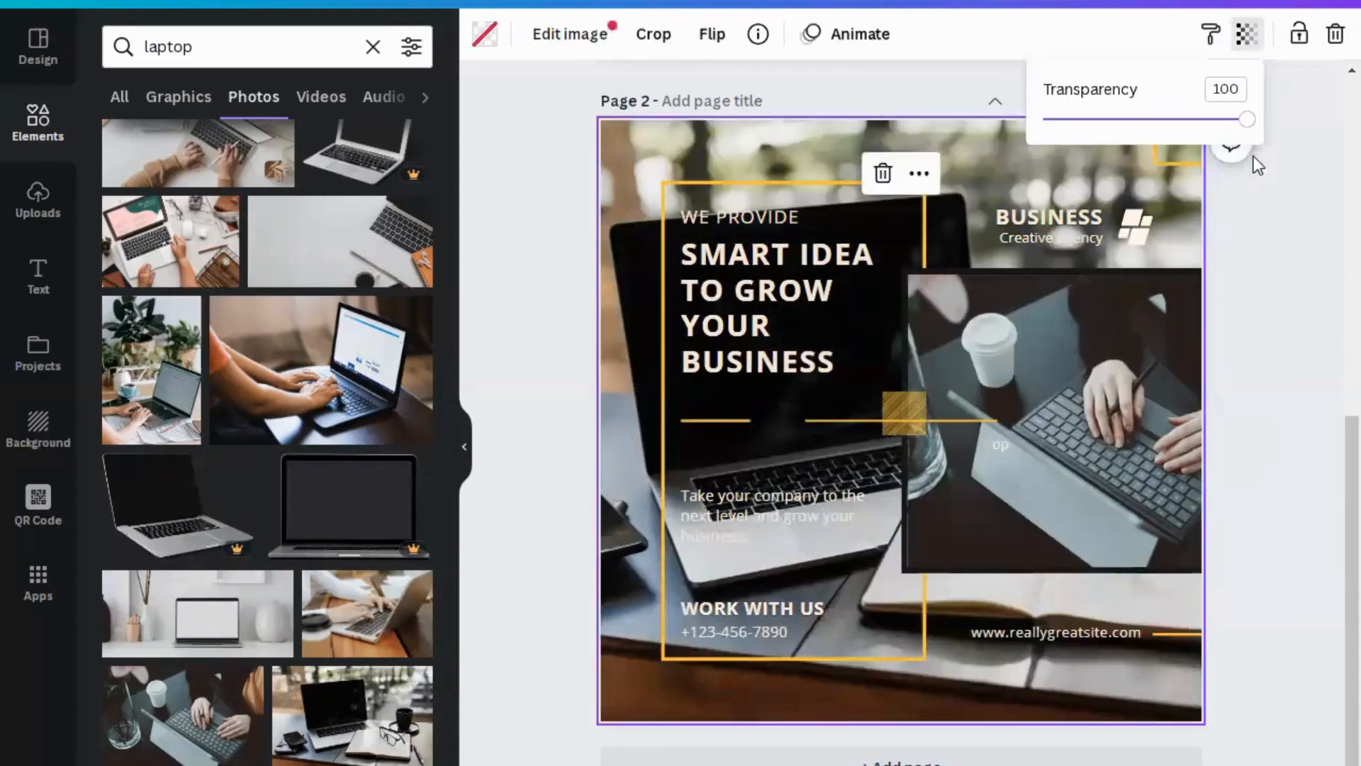
pyautogui.moveTo(1240, 134); pyautogui.dragTo(1063, 127)
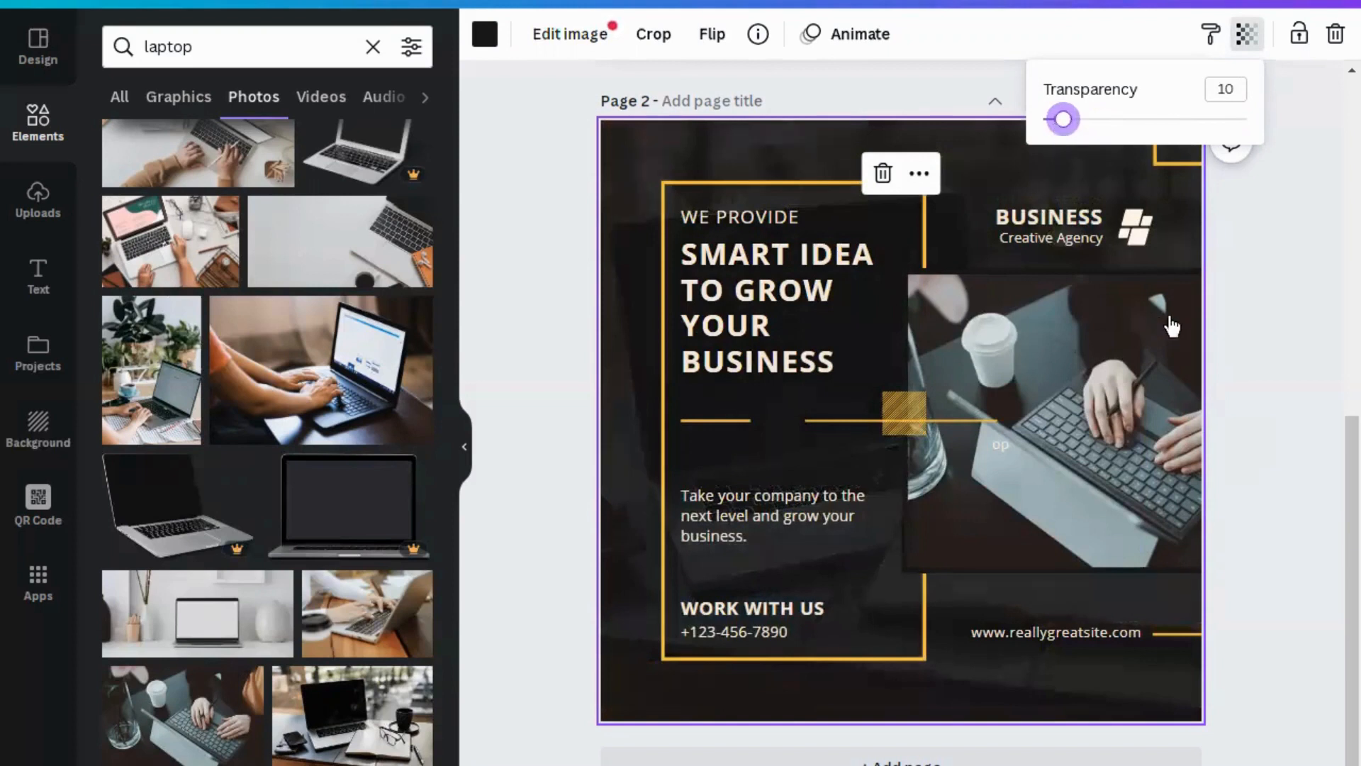
pyautogui.click(1245, 253)
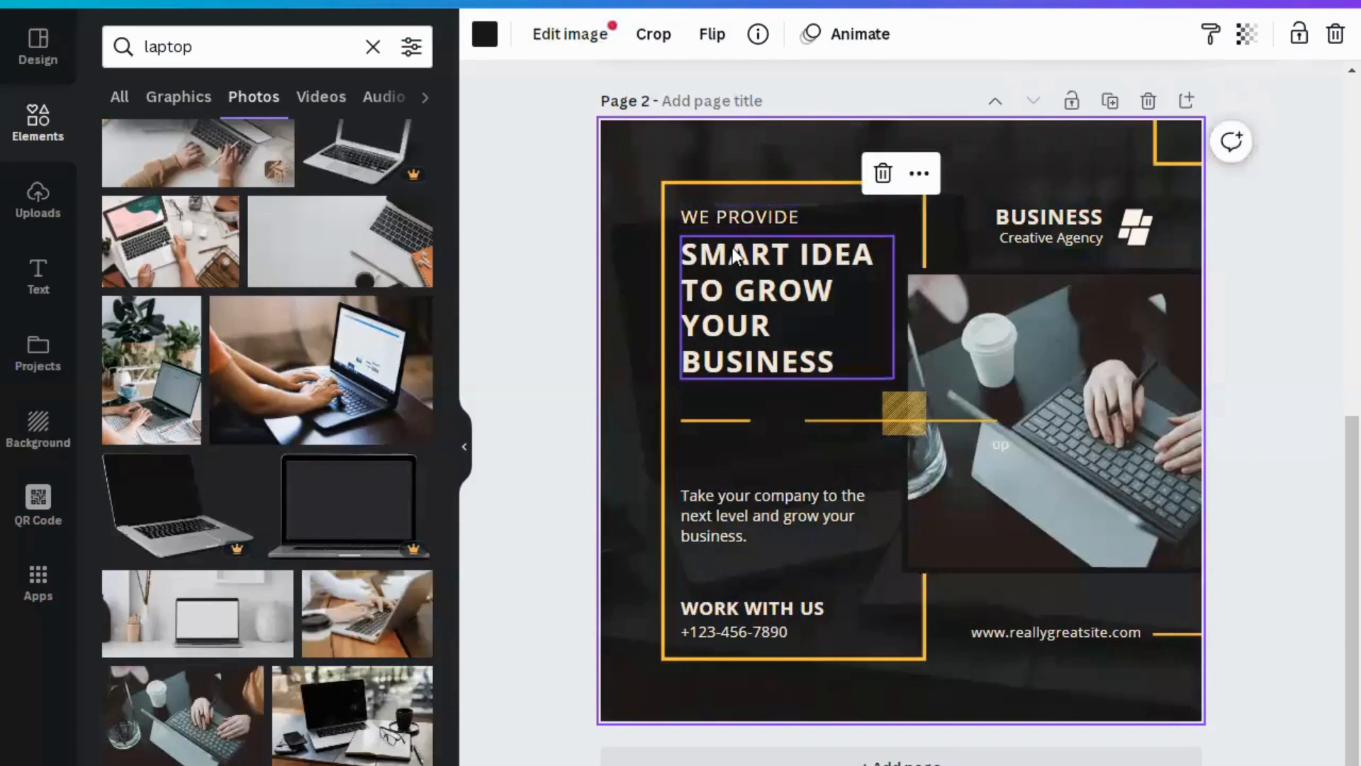
# Replace the whole "SMART IDEA TO GROW YOUR BUSINESS" heading text with "WEBINAR".
pyautogui.click(810, 351)
pyautogui.tripleClick(851, 347)
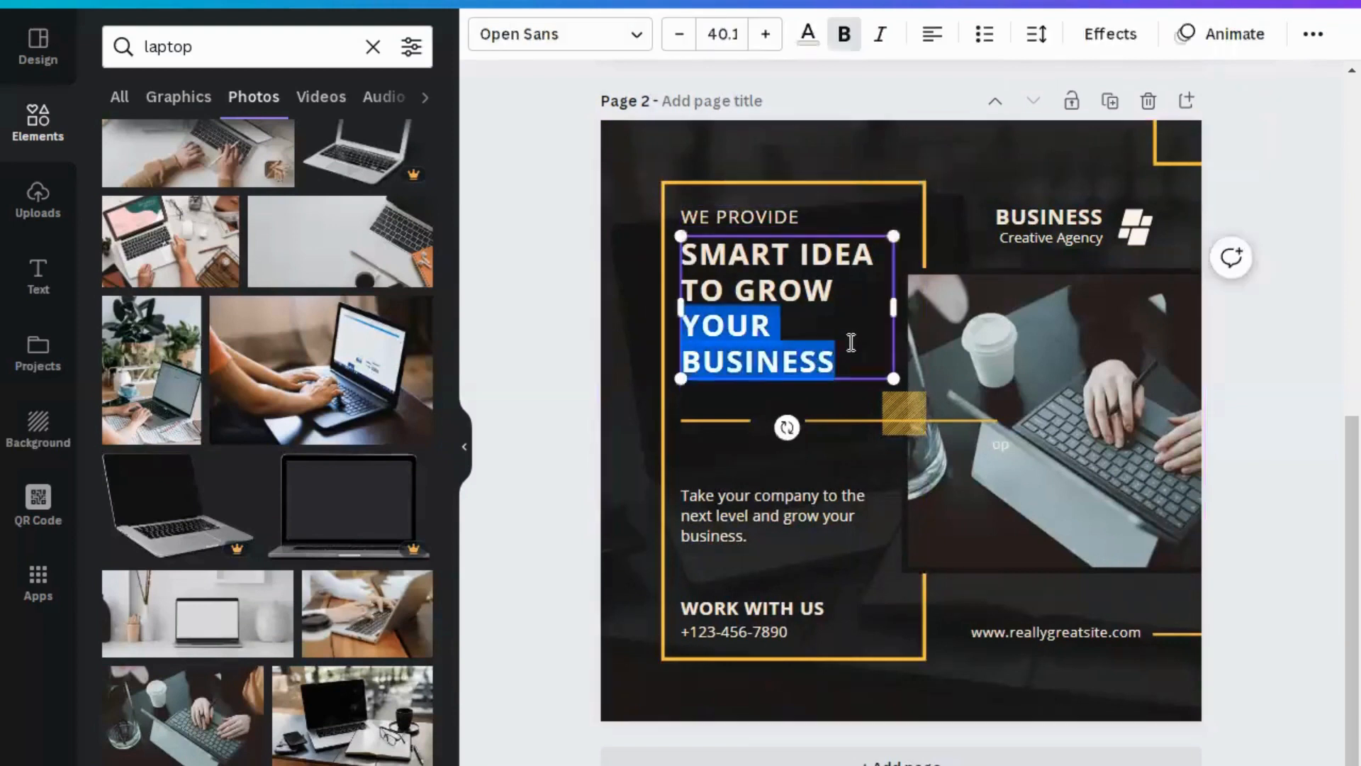
pyautogui.click(830, 356)
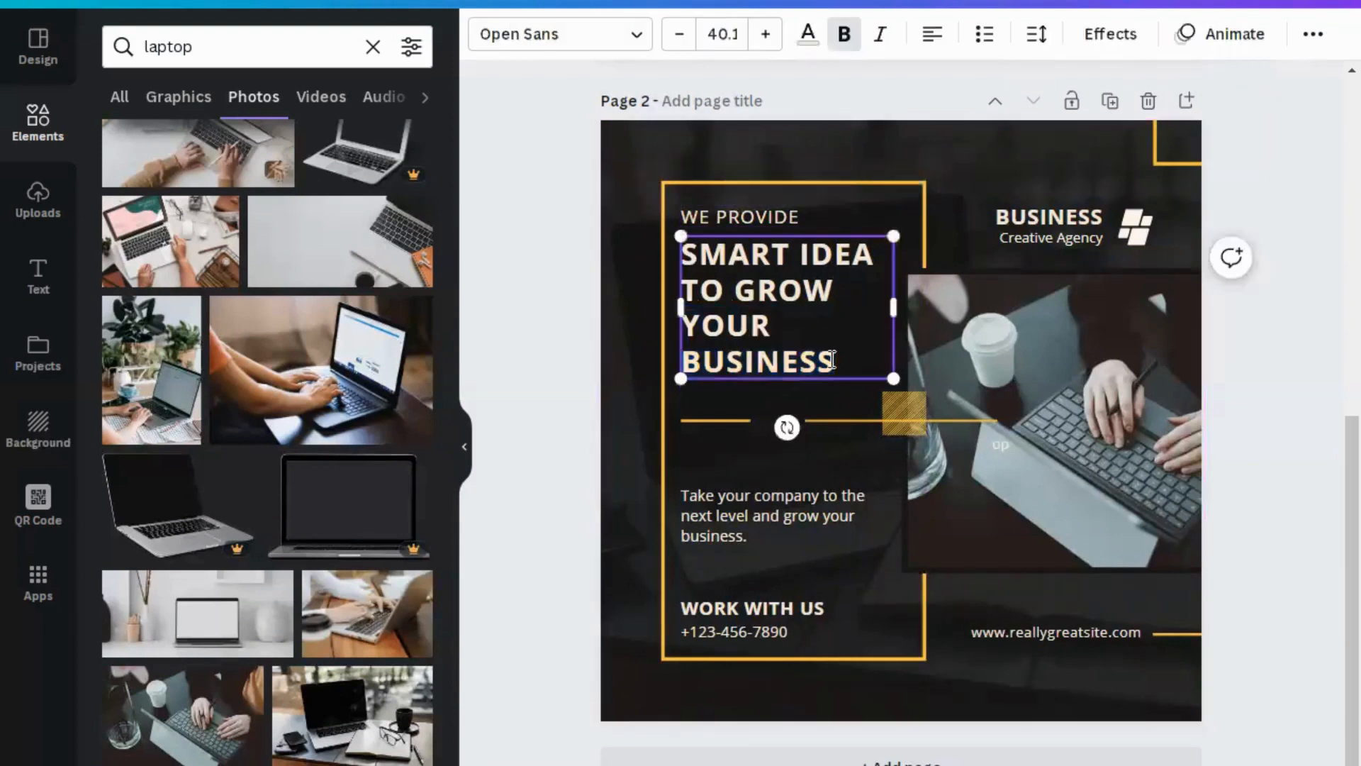
pyautogui.hotkey('ctrl', 'a')
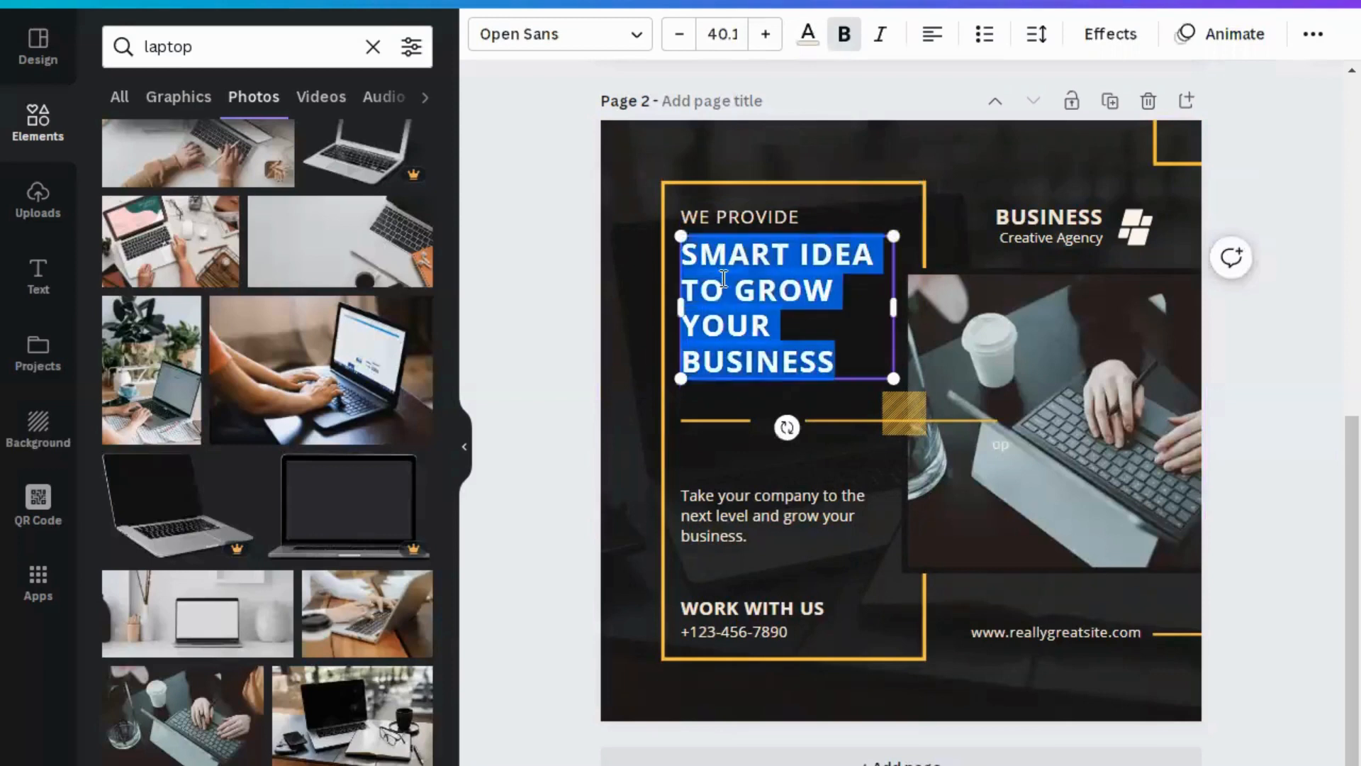
pyautogui.write('W')
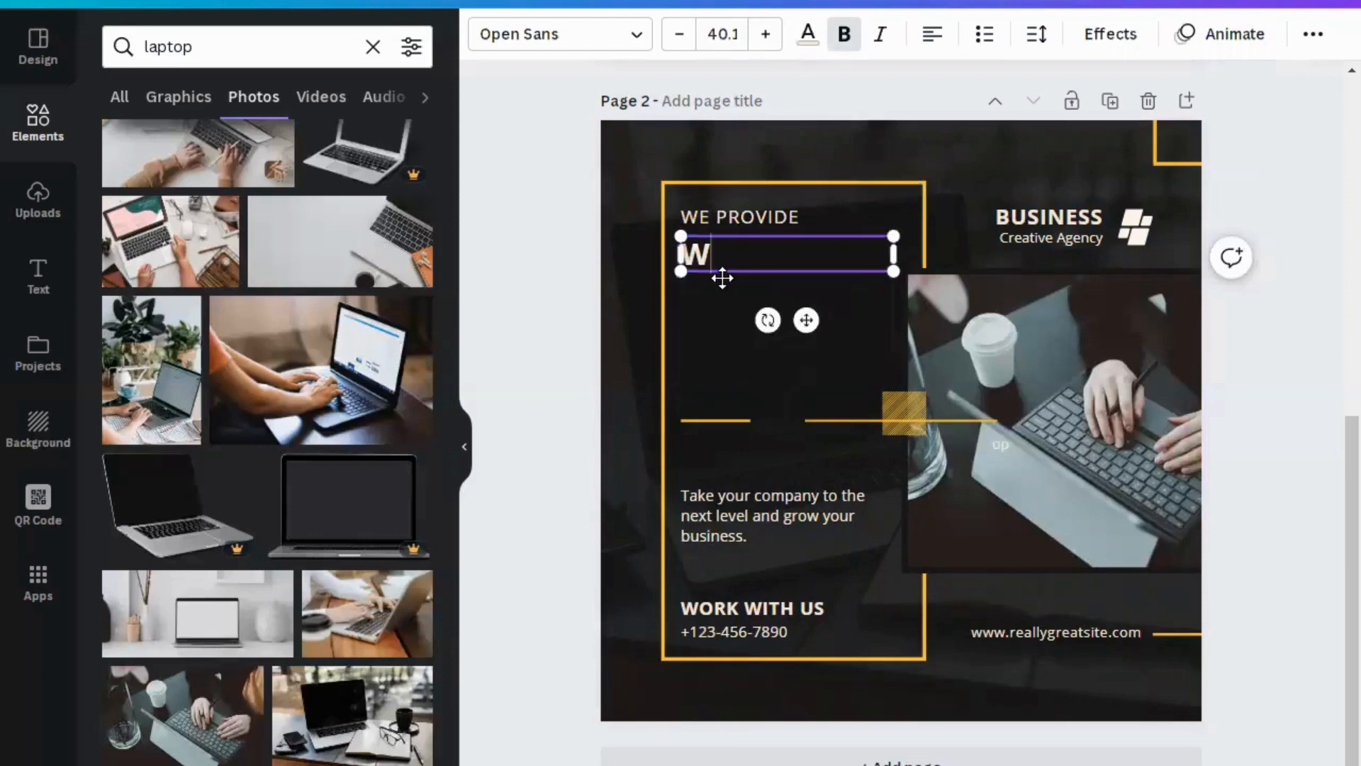
pyautogui.write('EBINAR')
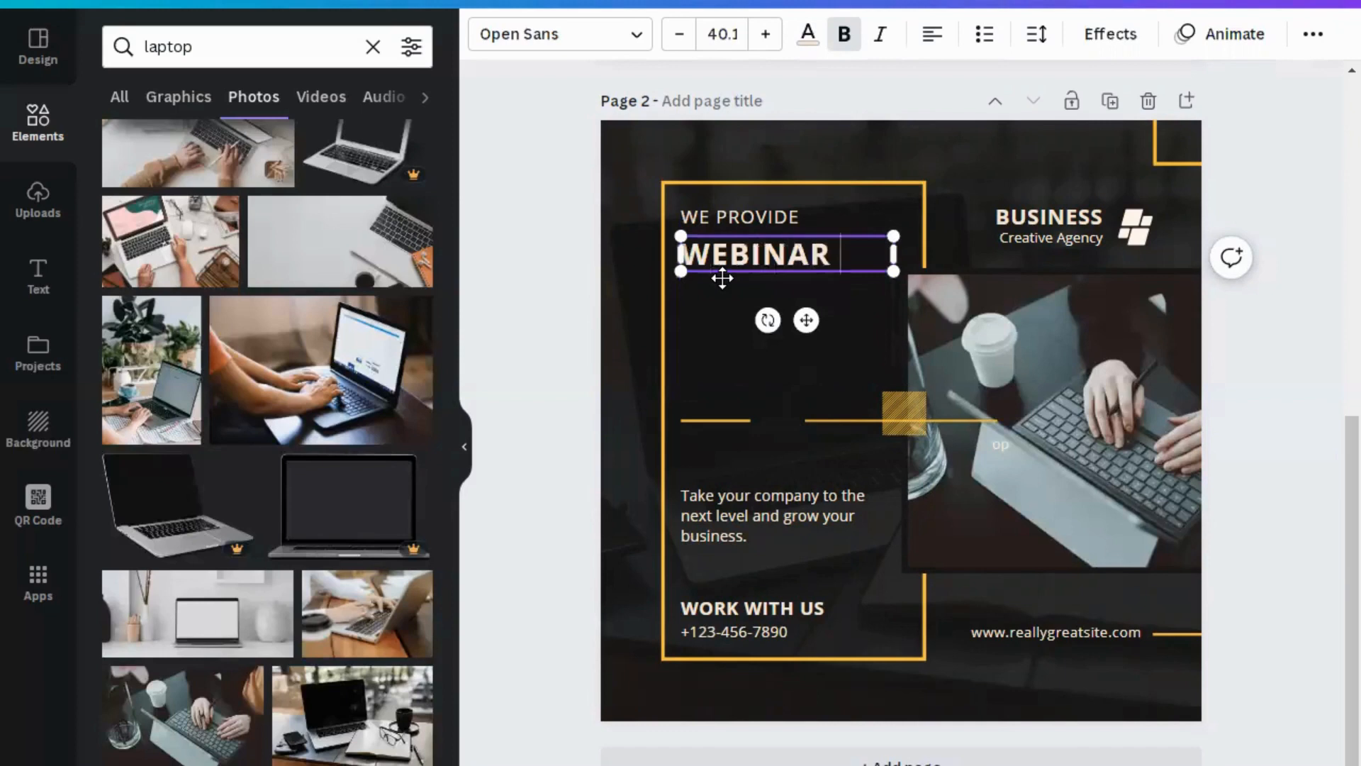
pyautogui.click(749, 224)
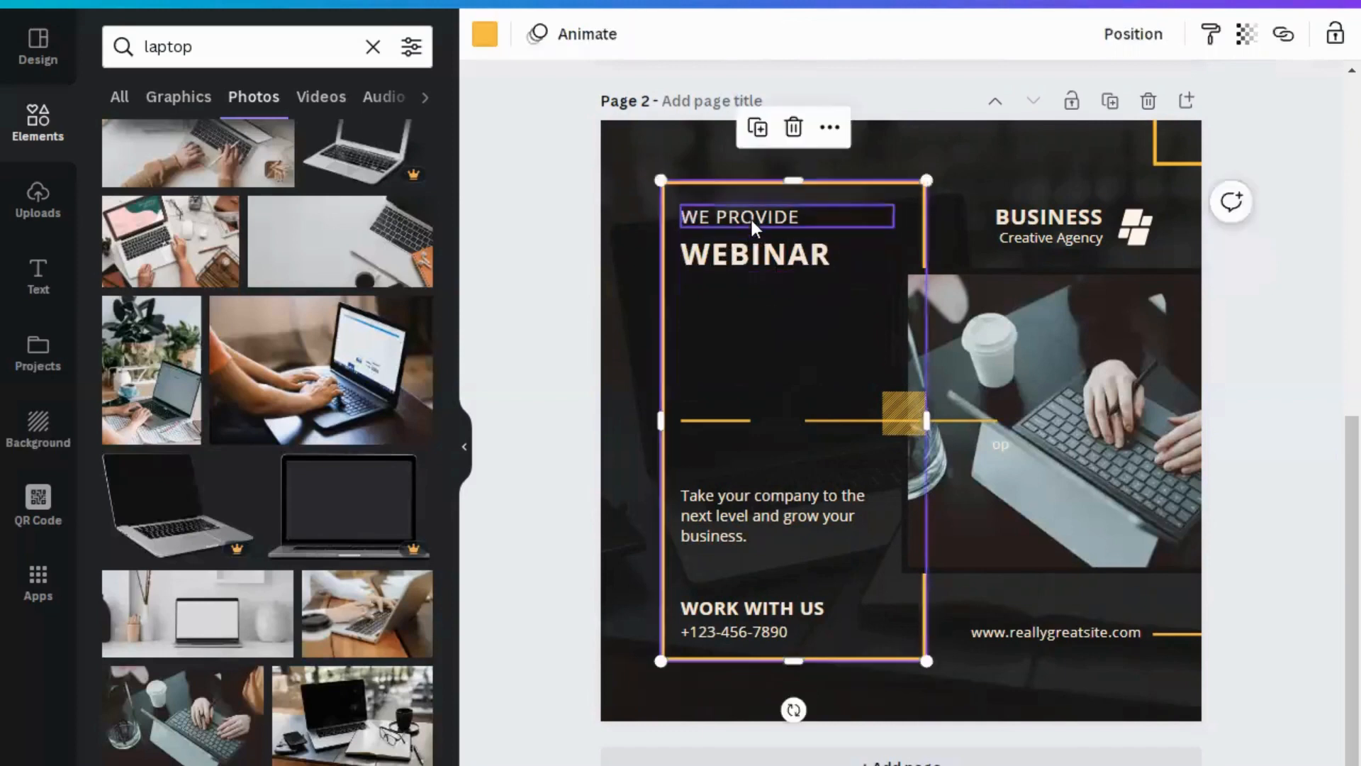
pyautogui.press('Escape')
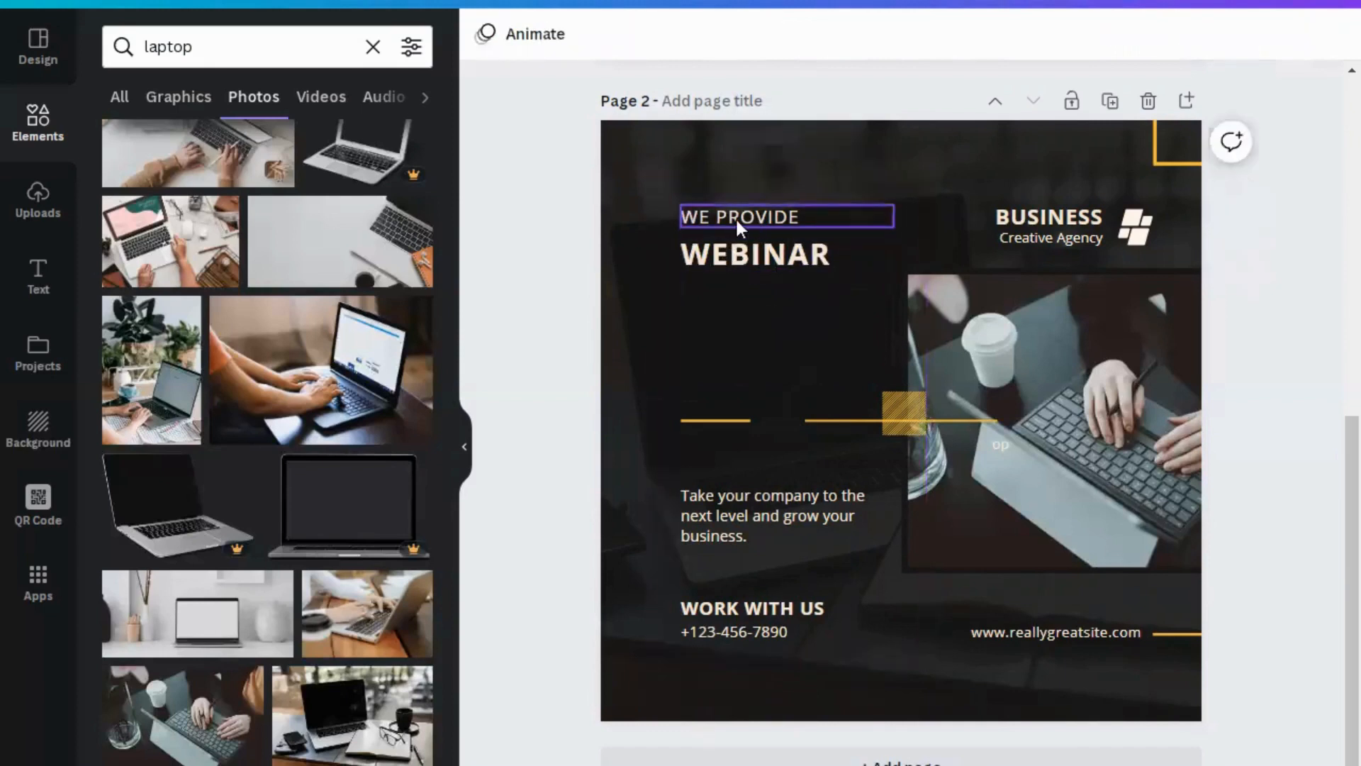
pyautogui.hotkey('ctrl', 'z')
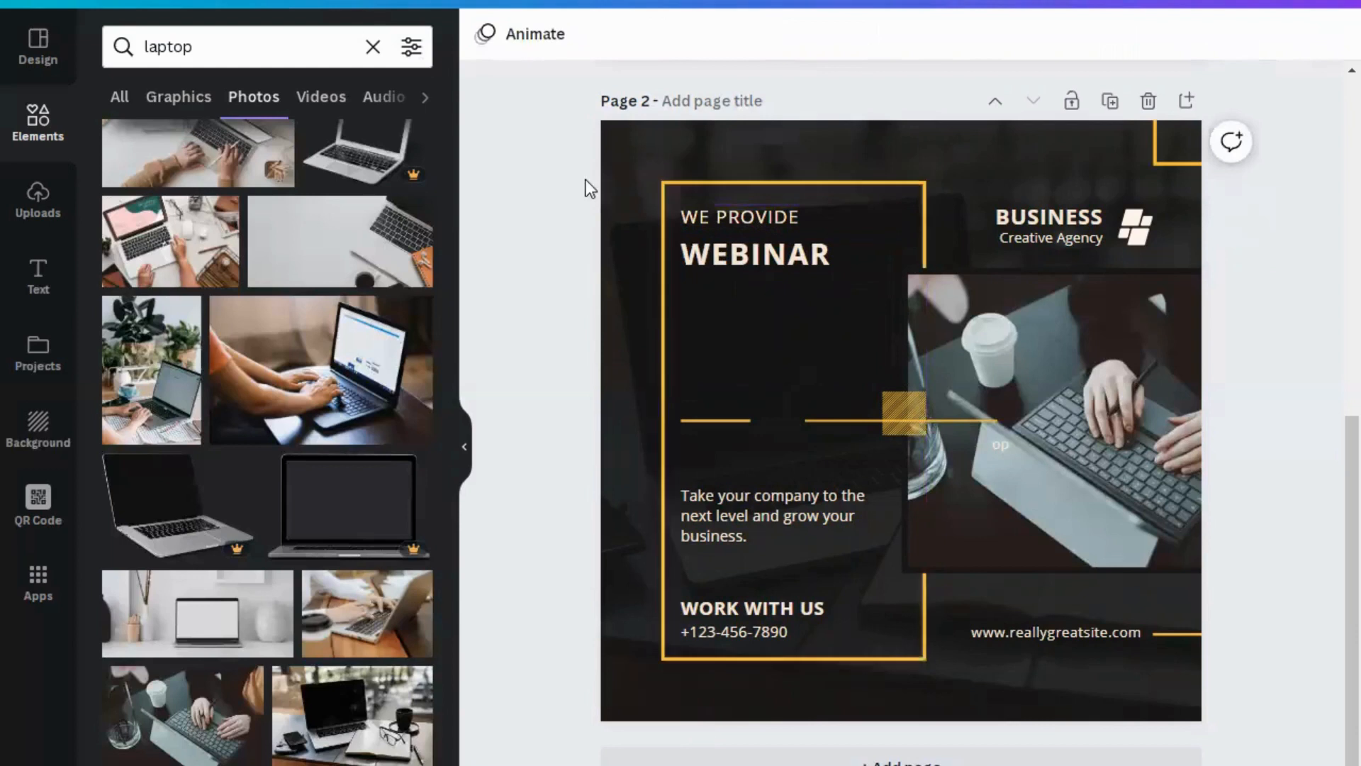
# Delete the "WE PROVIDE" text above the heading, and select the "WEBINAR" heading.
pyautogui.click(728, 224)
pyautogui.press('Delete')
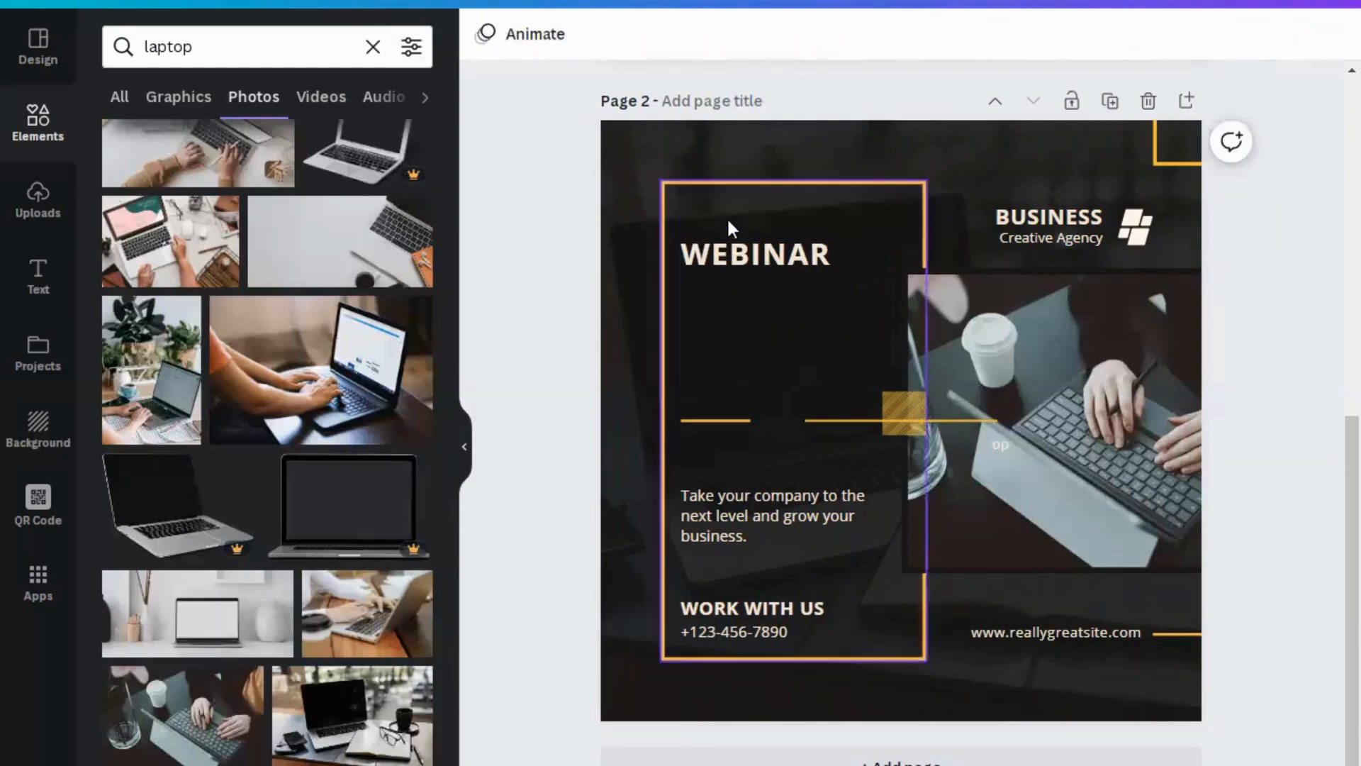
pyautogui.click(783, 254)
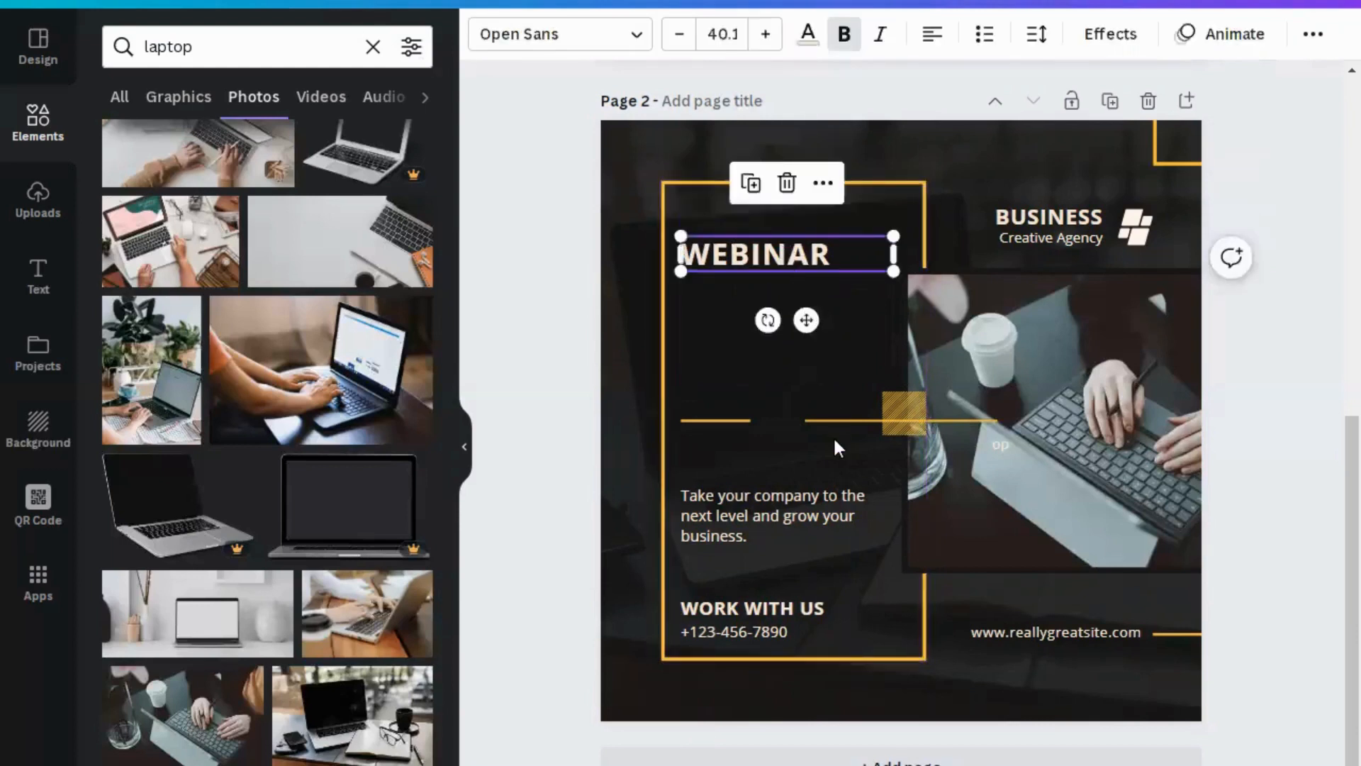
# Replace the "Take your company to the next level" paragraph with "DATE : 2 February, 2023" and a second line "Time :6:30 PM".
pyautogui.click(787, 523)
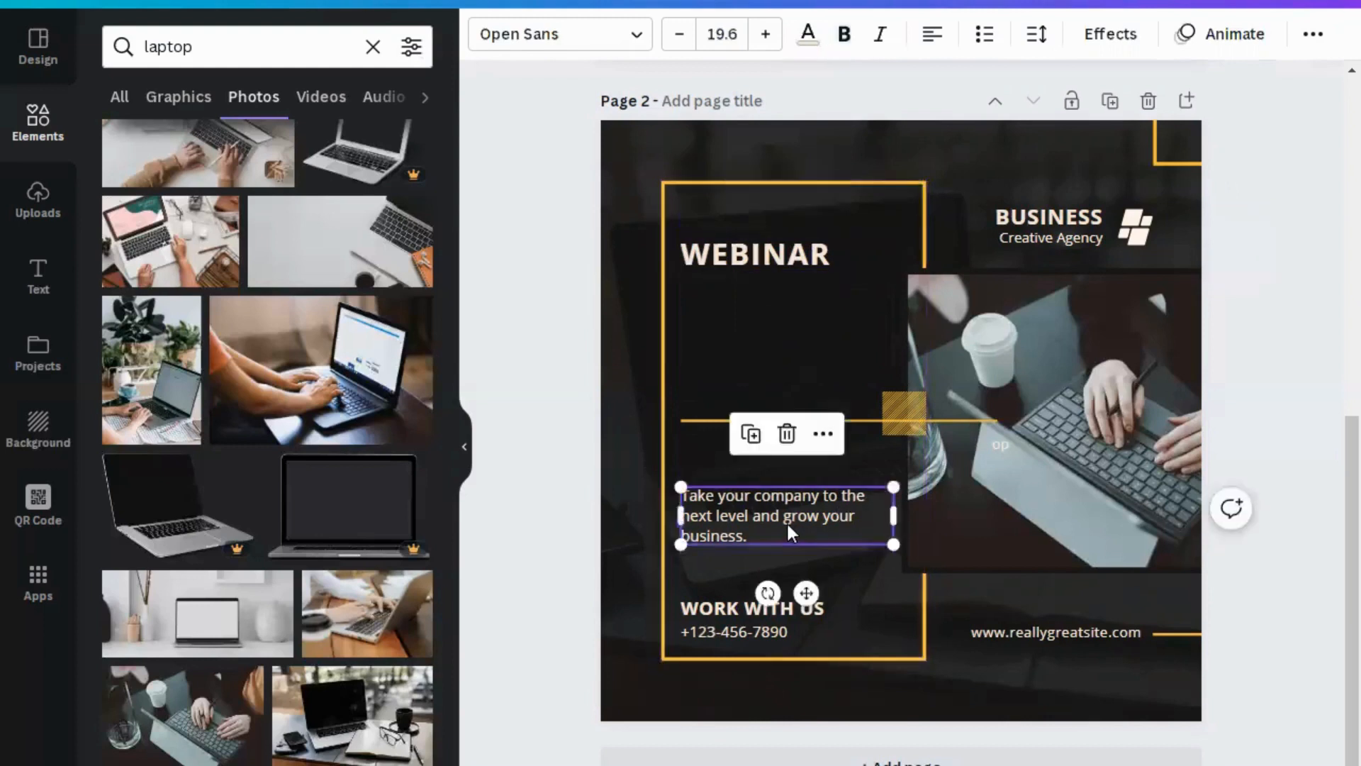
pyautogui.click(789, 524)
pyautogui.press('Delete')
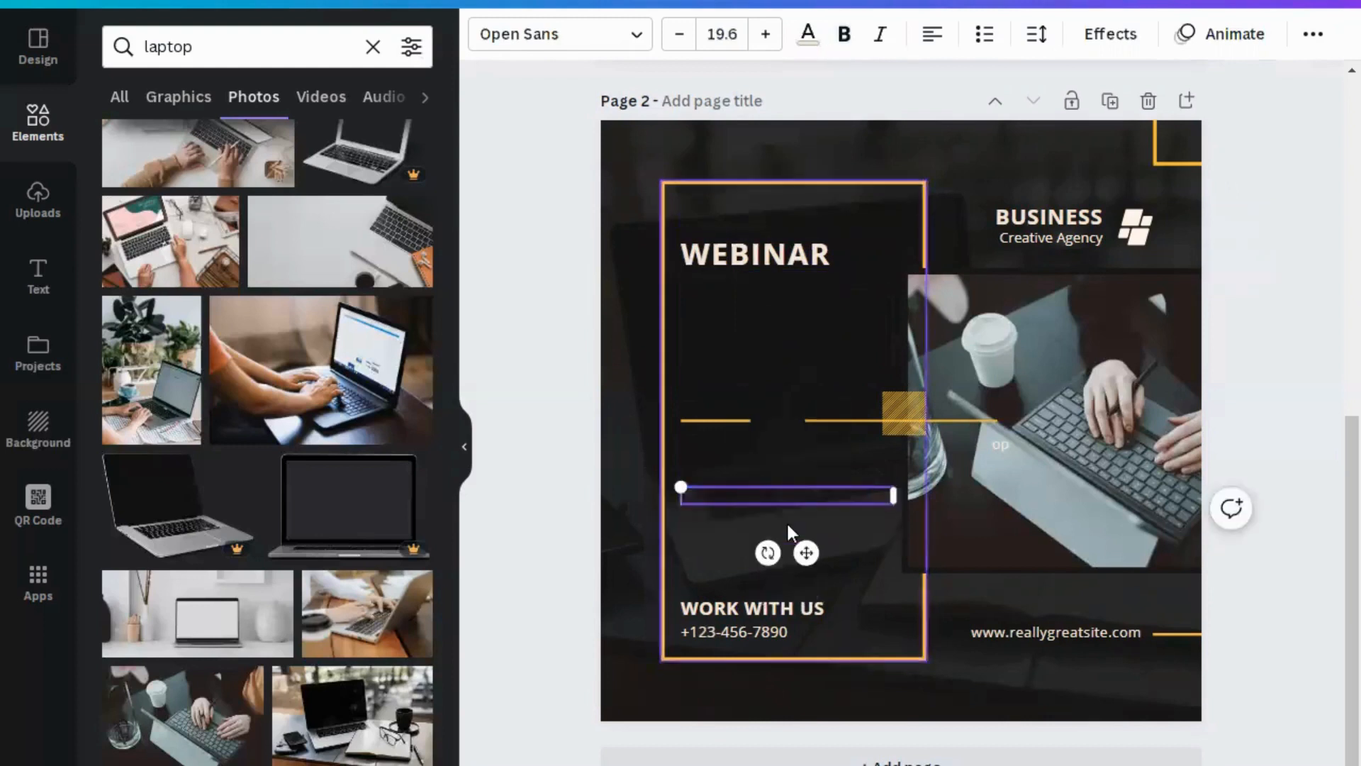
pyautogui.write('DATE : 2 February,')
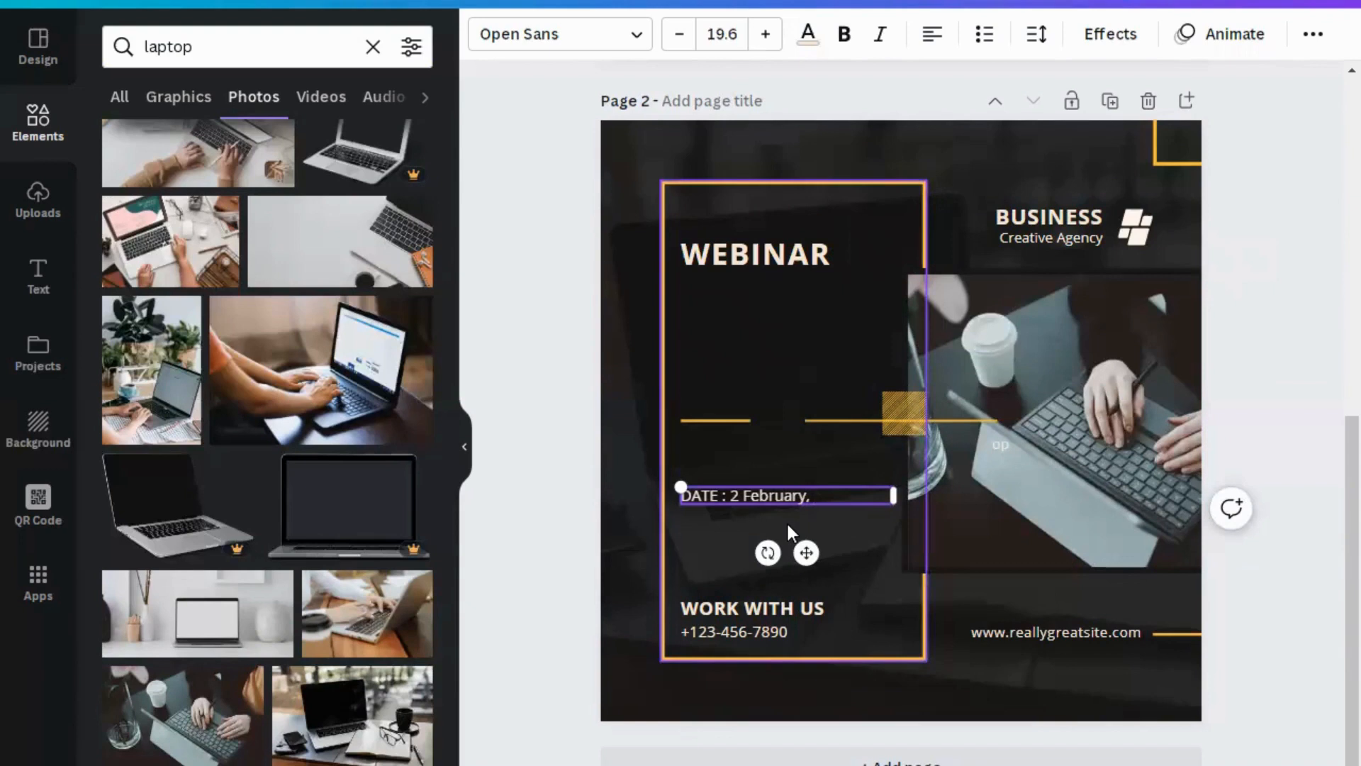
pyautogui.write('2023')
pyautogui.click(857, 517)
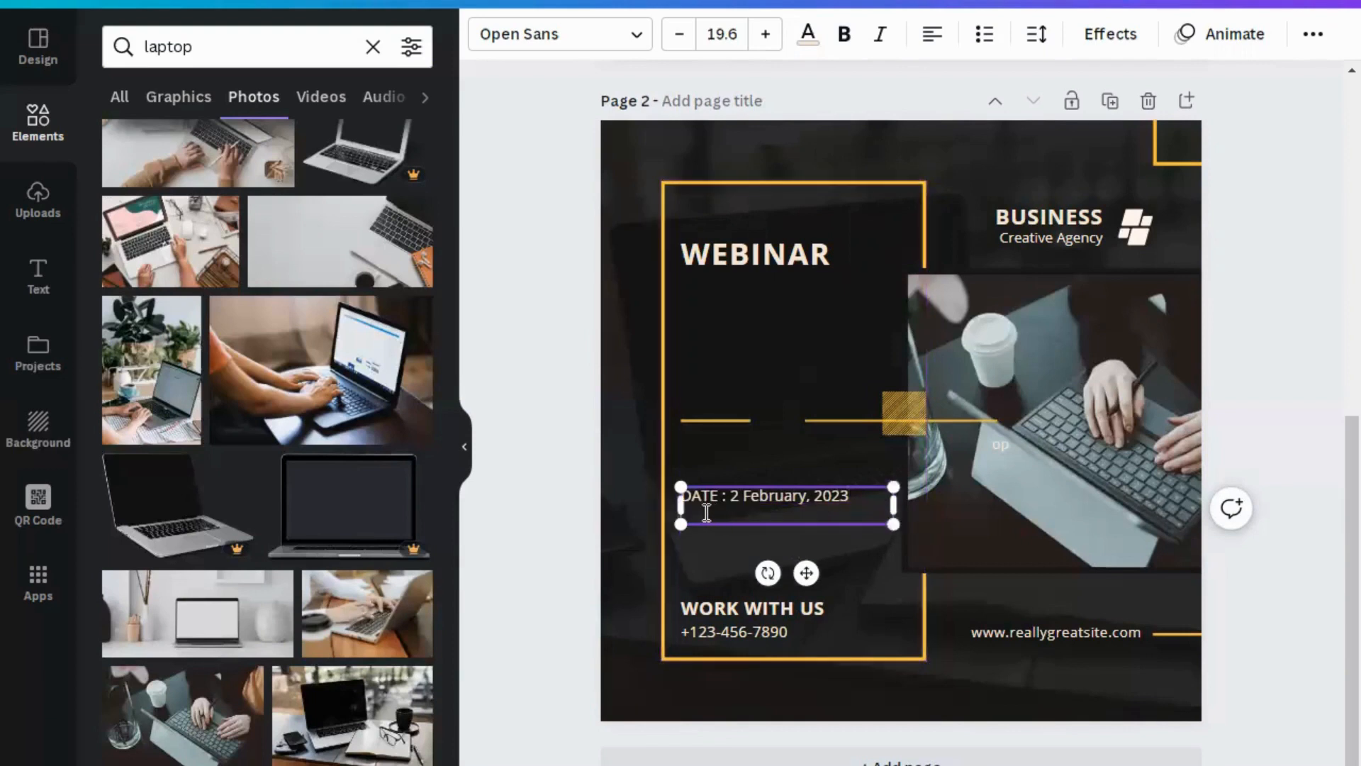
pyautogui.write('Time')
pyautogui.write(':6:')
pyautogui.press('BackSpace')
pyautogui.write(':30 PM')
# Change the word "WORK" to "JOIN" in the "WORK WITH US" text on page 2.
pyautogui.click(723, 616)
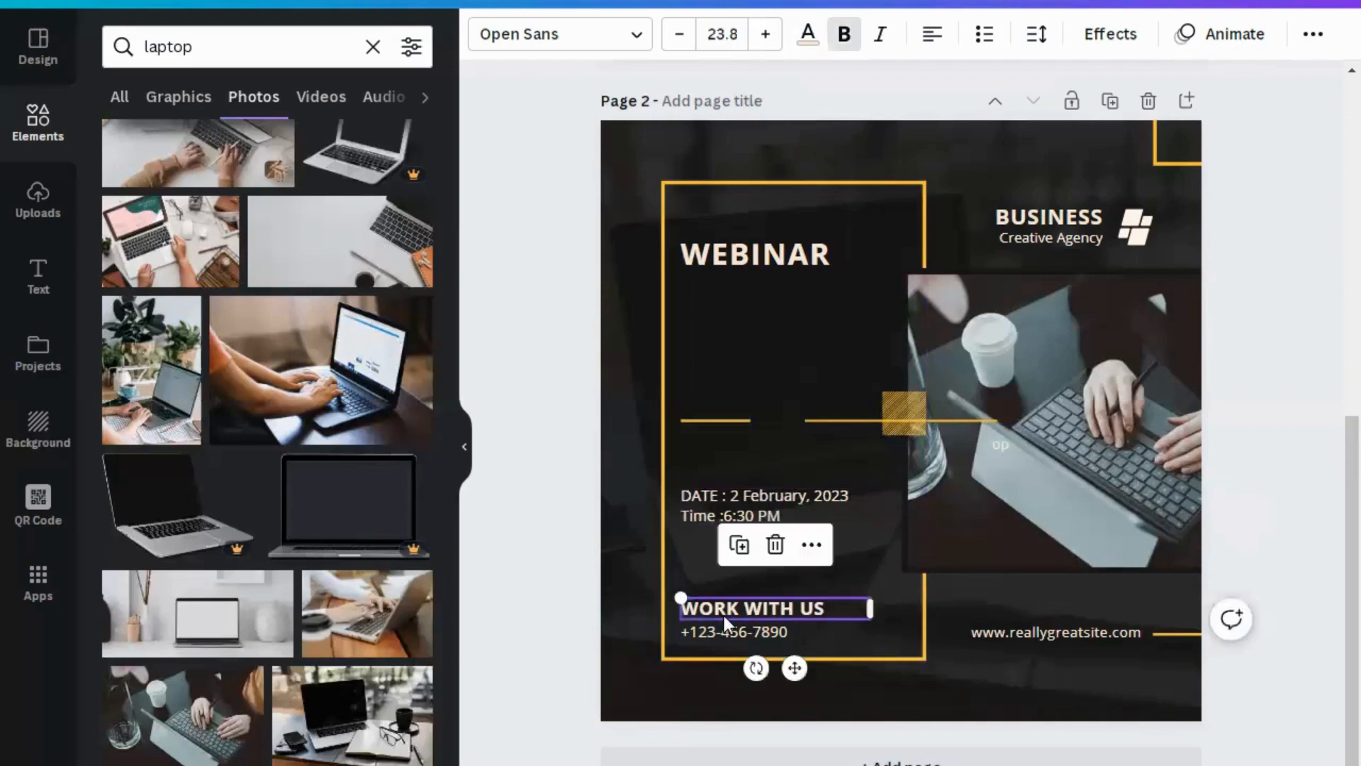
pyautogui.doubleClick(724, 615)
pyautogui.click(727, 612)
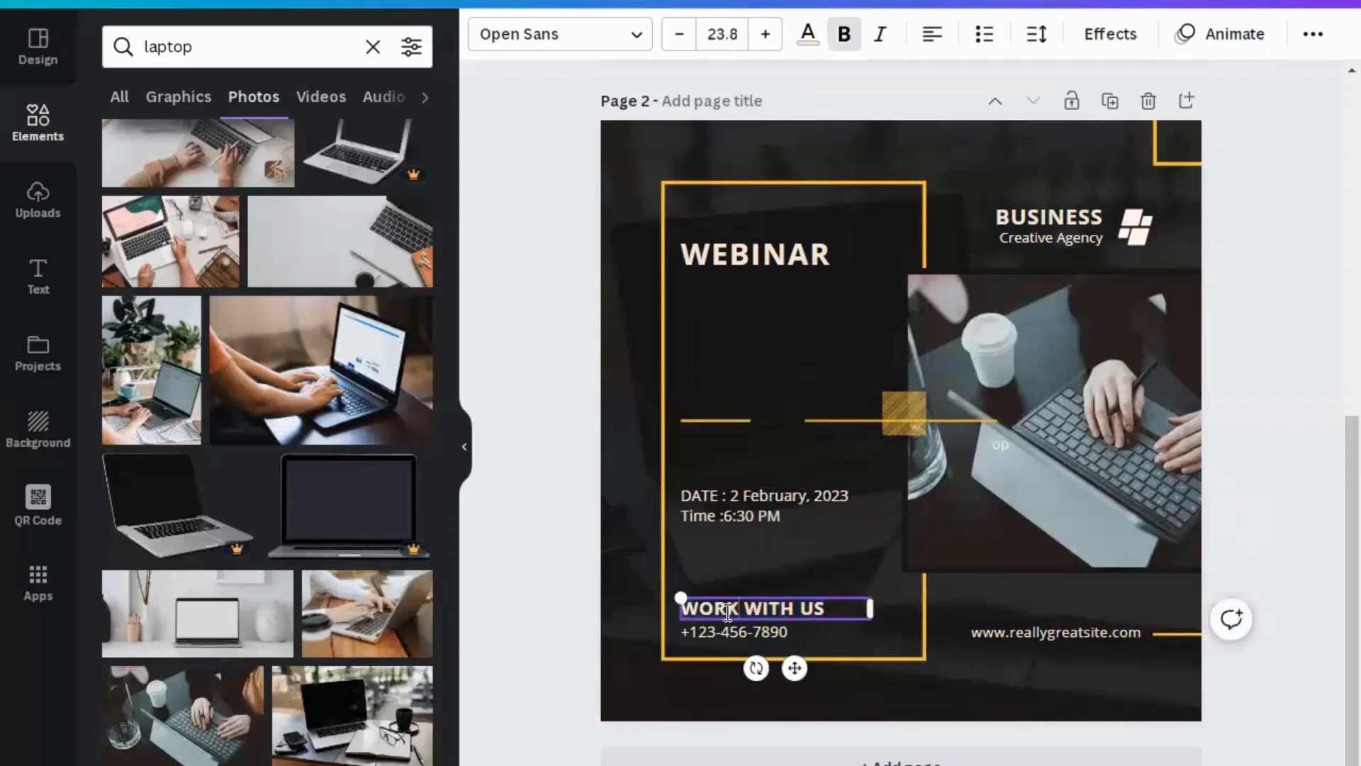
pyautogui.doubleClick(728, 611)
pyautogui.press('BackSpace')
pyautogui.write('JOIN')
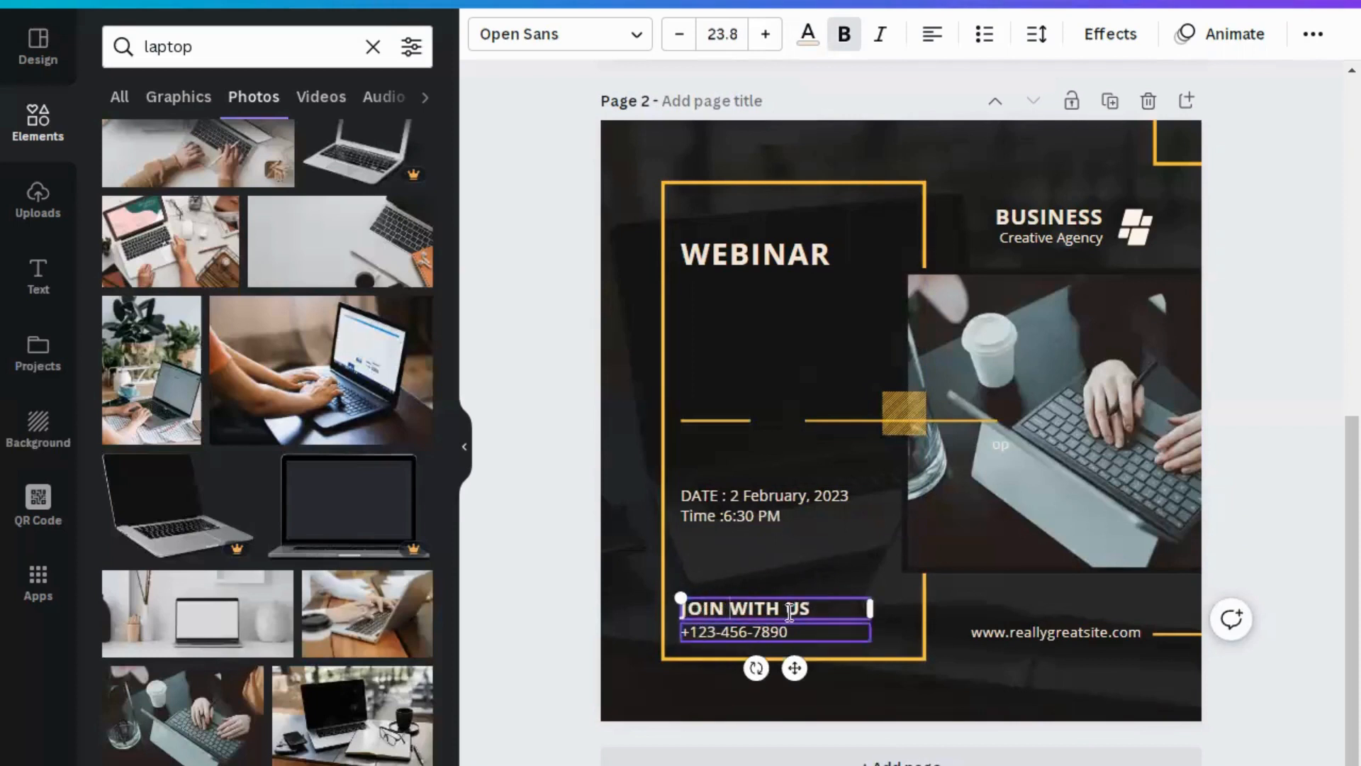
# Replace the phone number below "JOIN WITH US" with "By Zoom App".
pyautogui.doubleClick(781, 637)
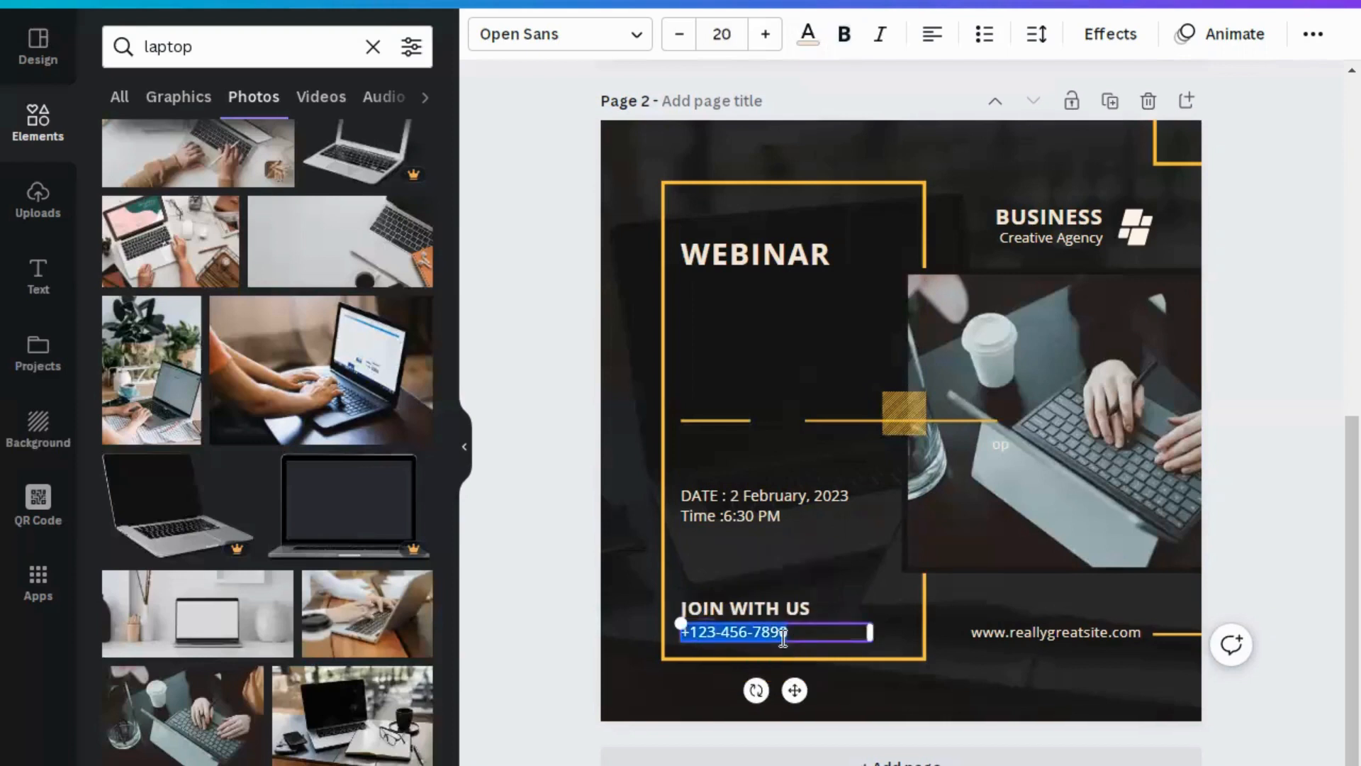
pyautogui.press('BackSpace')
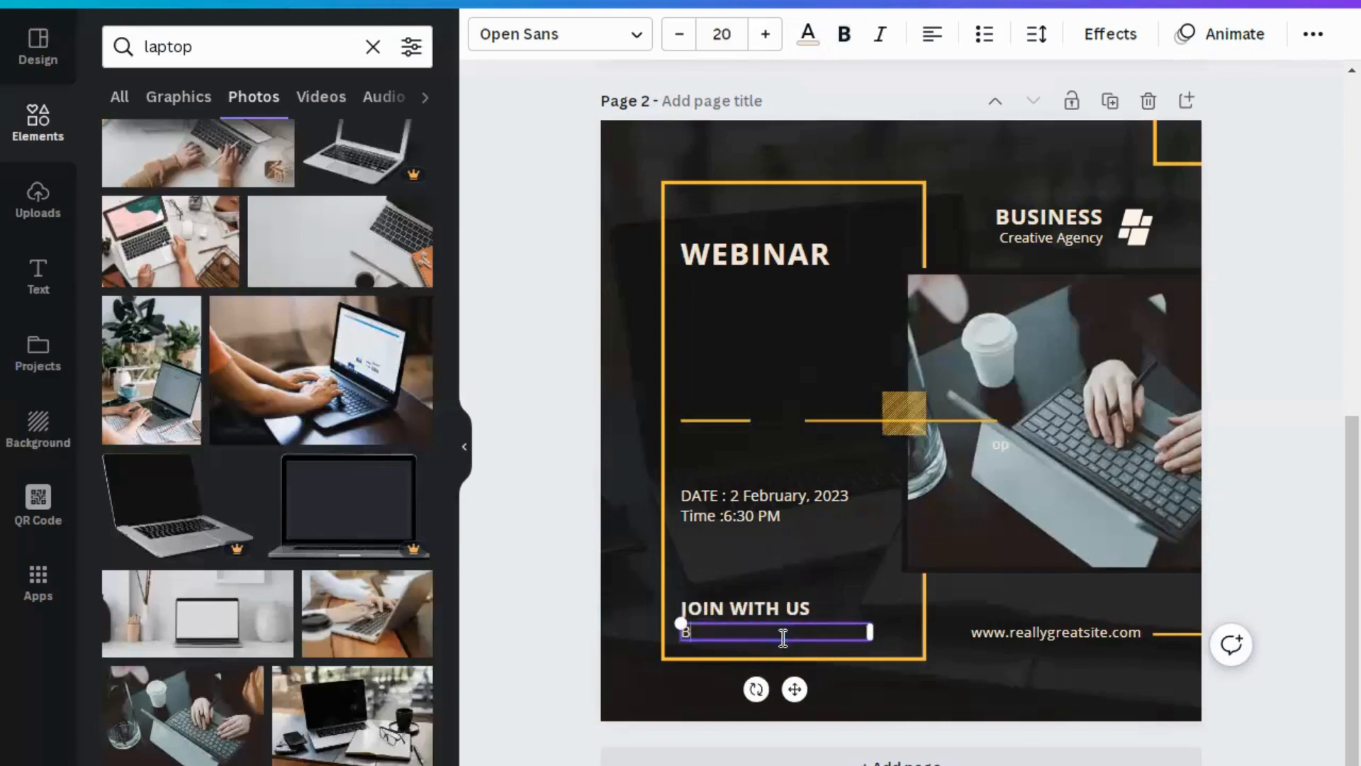
pyautogui.write('By Zoom App')
pyautogui.click(626, 389)
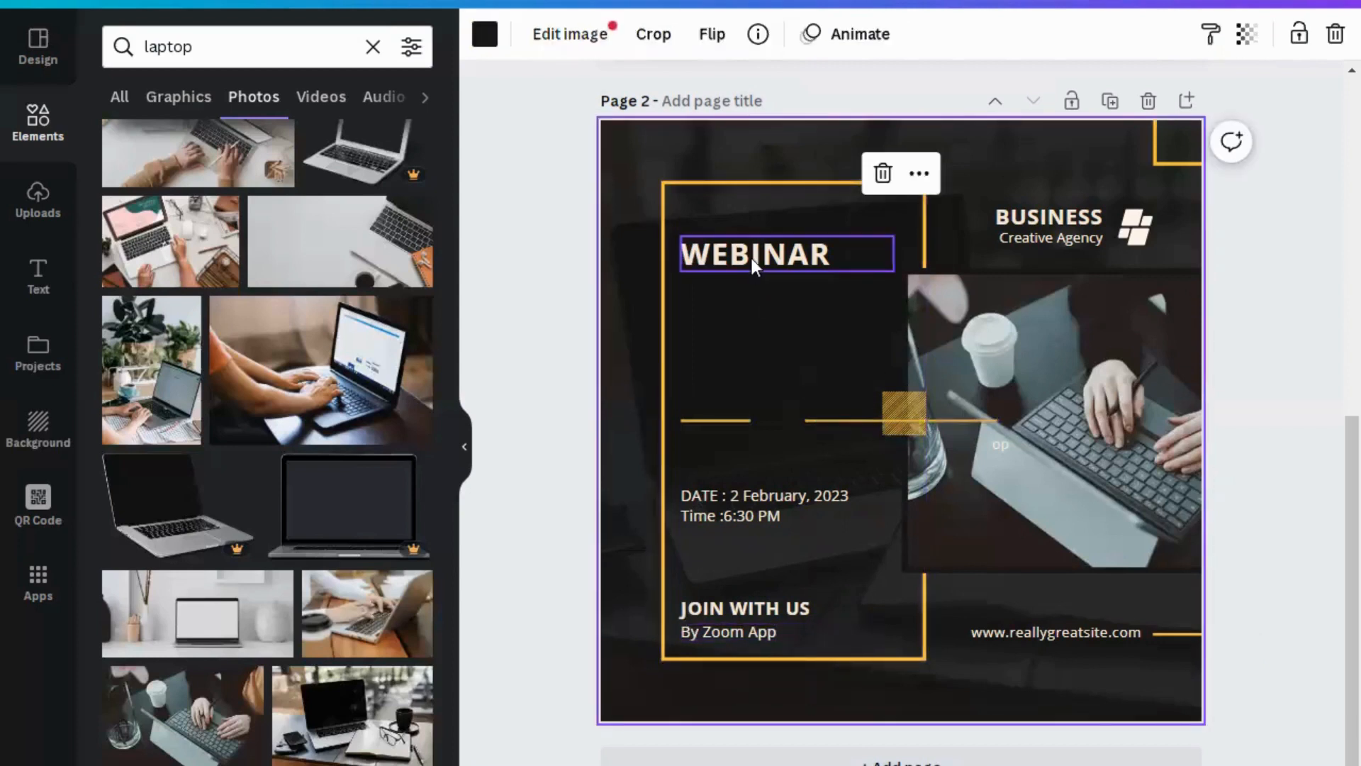
# Move the "WEBINAR" heading down inside the frame and the date and time text up towards the divider line.
pyautogui.moveTo(752, 258); pyautogui.dragTo(758, 309)
pyautogui.click(733, 510)
pyautogui.moveTo(733, 510); pyautogui.dragTo(739, 480)
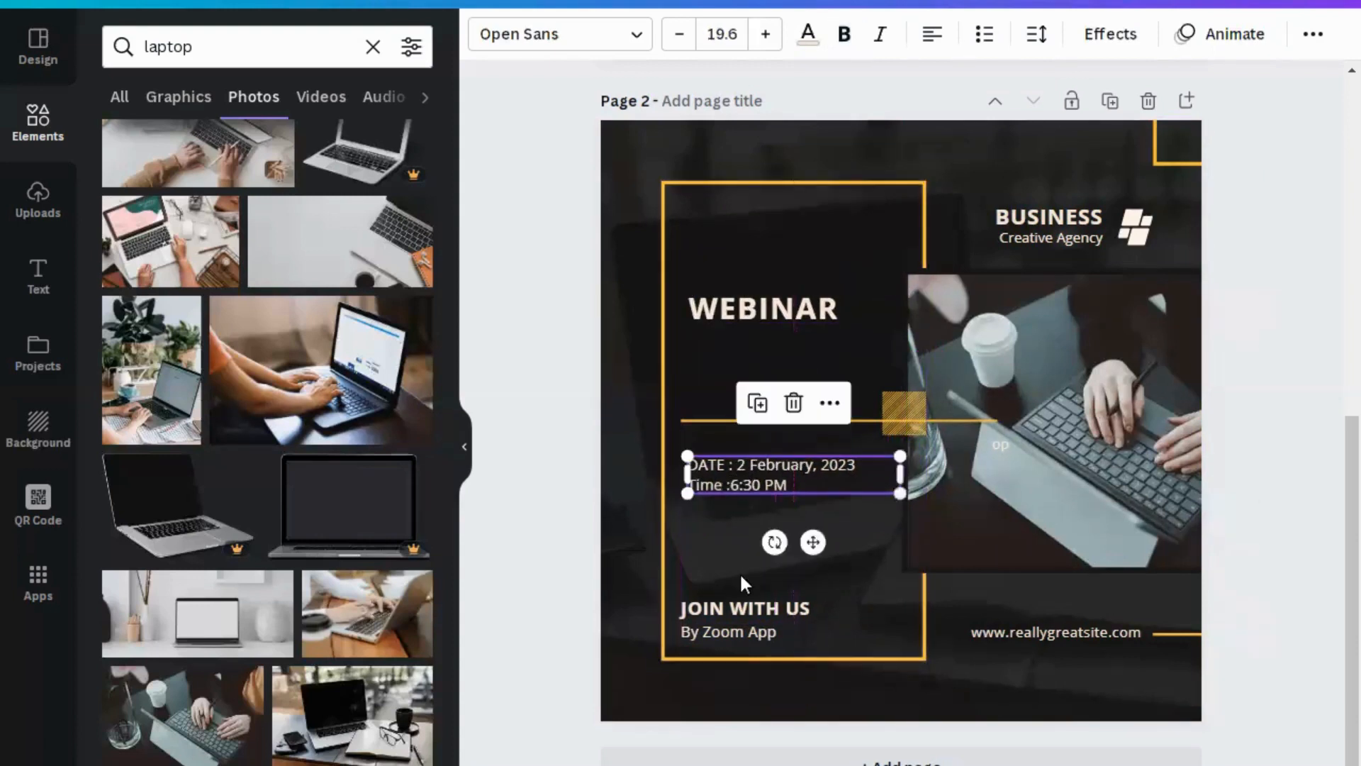
pyautogui.click(1031, 629)
pyautogui.click(1033, 630)
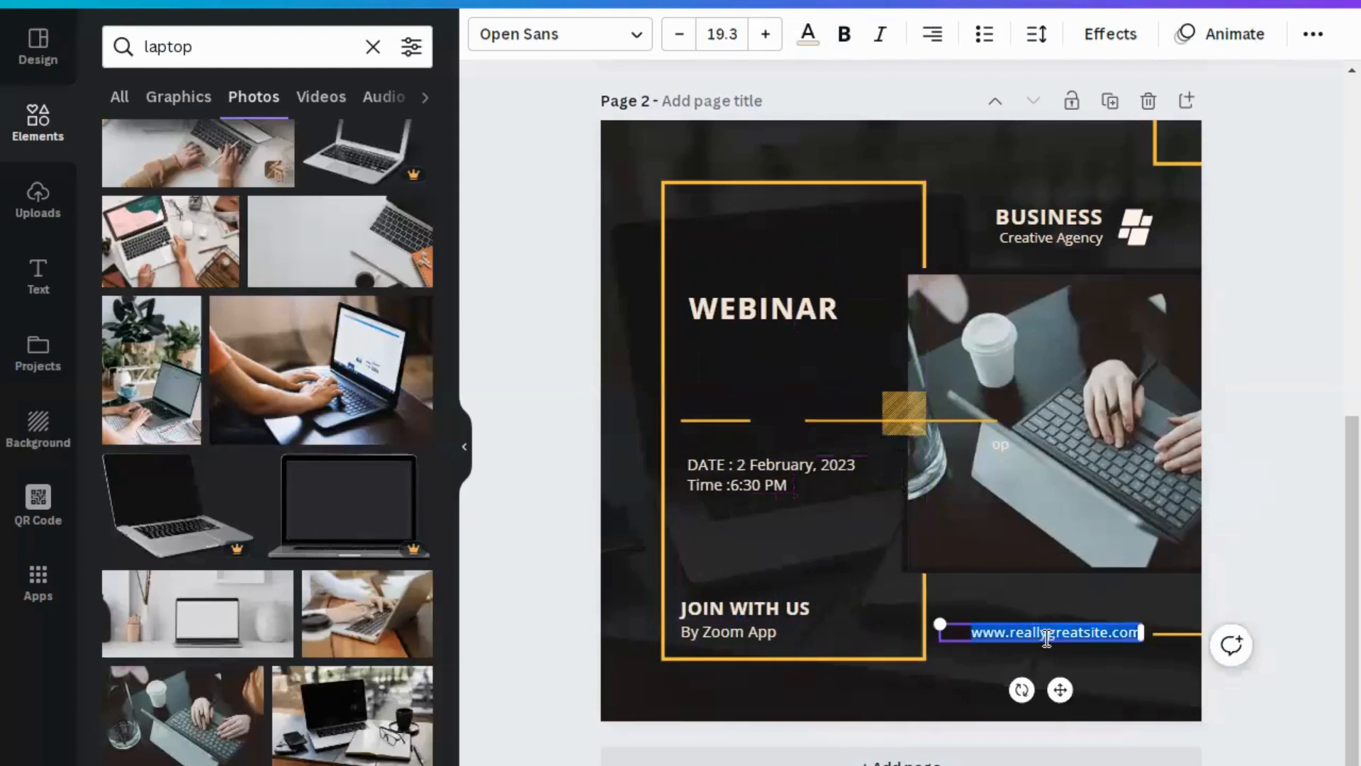
pyautogui.click(1047, 637)
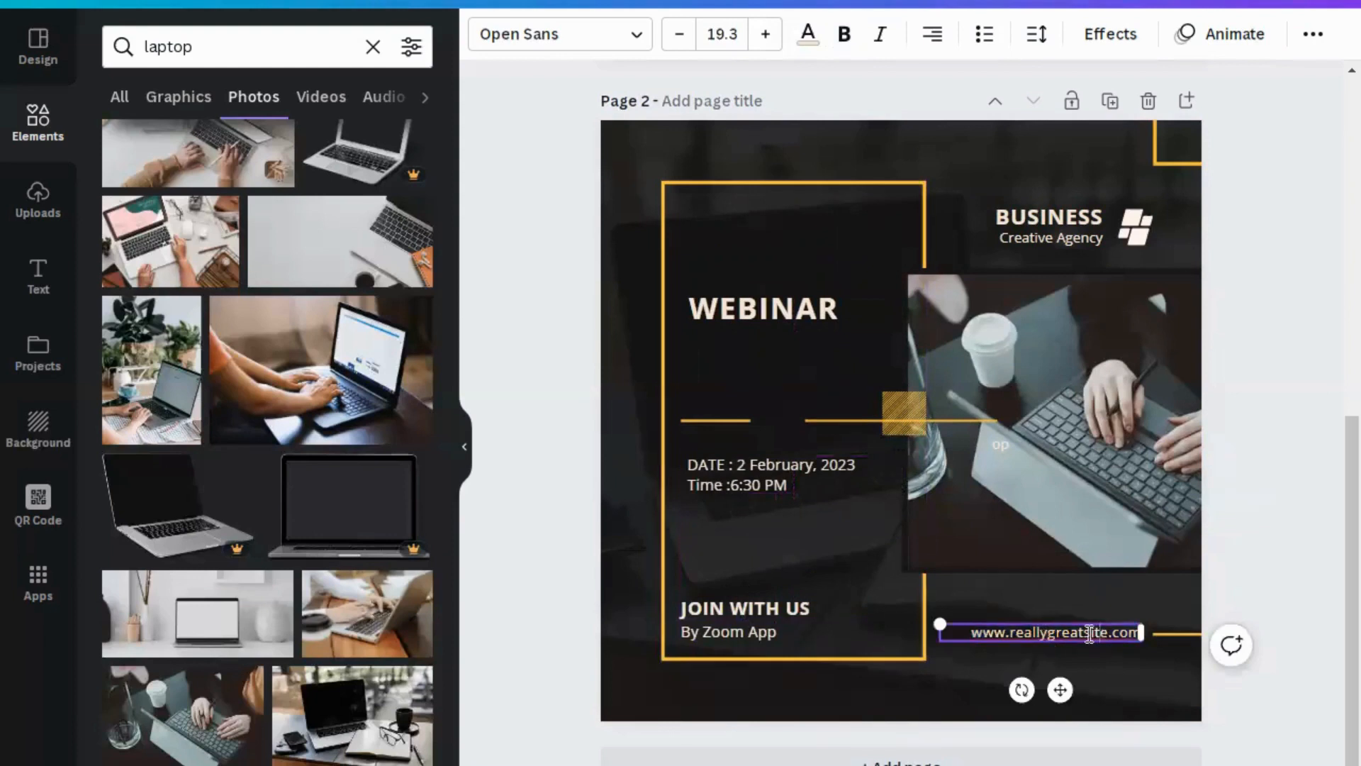
pyautogui.moveTo(1107, 633); pyautogui.dragTo(1005, 635)
pyautogui.write('be')
pyautogui.press('BackSpace')
pyautogui.write('usinesse')
pyautogui.press('BackSpace')
pyautogui.write('2e')
pyautogui.write('477')
pyautogui.click(1104, 633)
pyautogui.press('BackSpace')
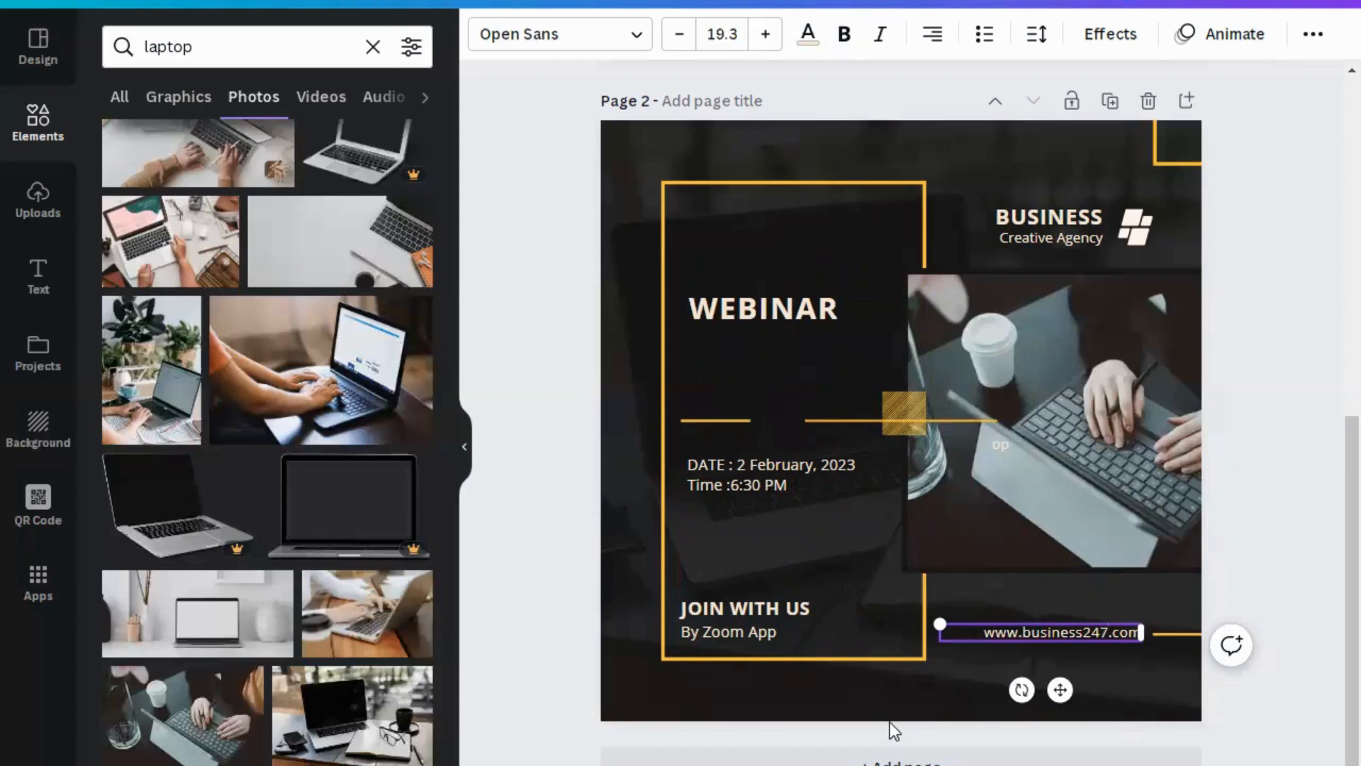
pyautogui.click(863, 712)
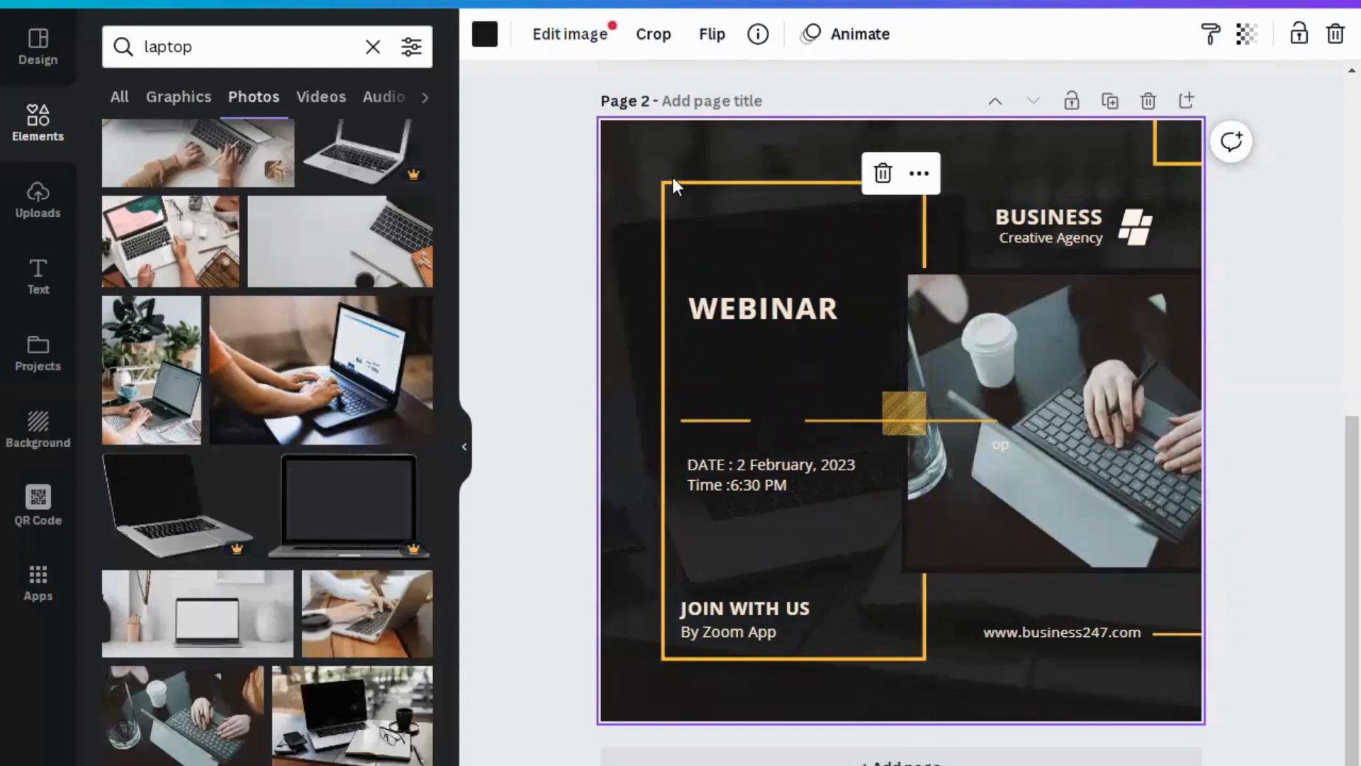
# Try light grey, brown and purple as the colour of the yellow frame and matching accents across all pages.
pyautogui.doubleClick(485, 44)
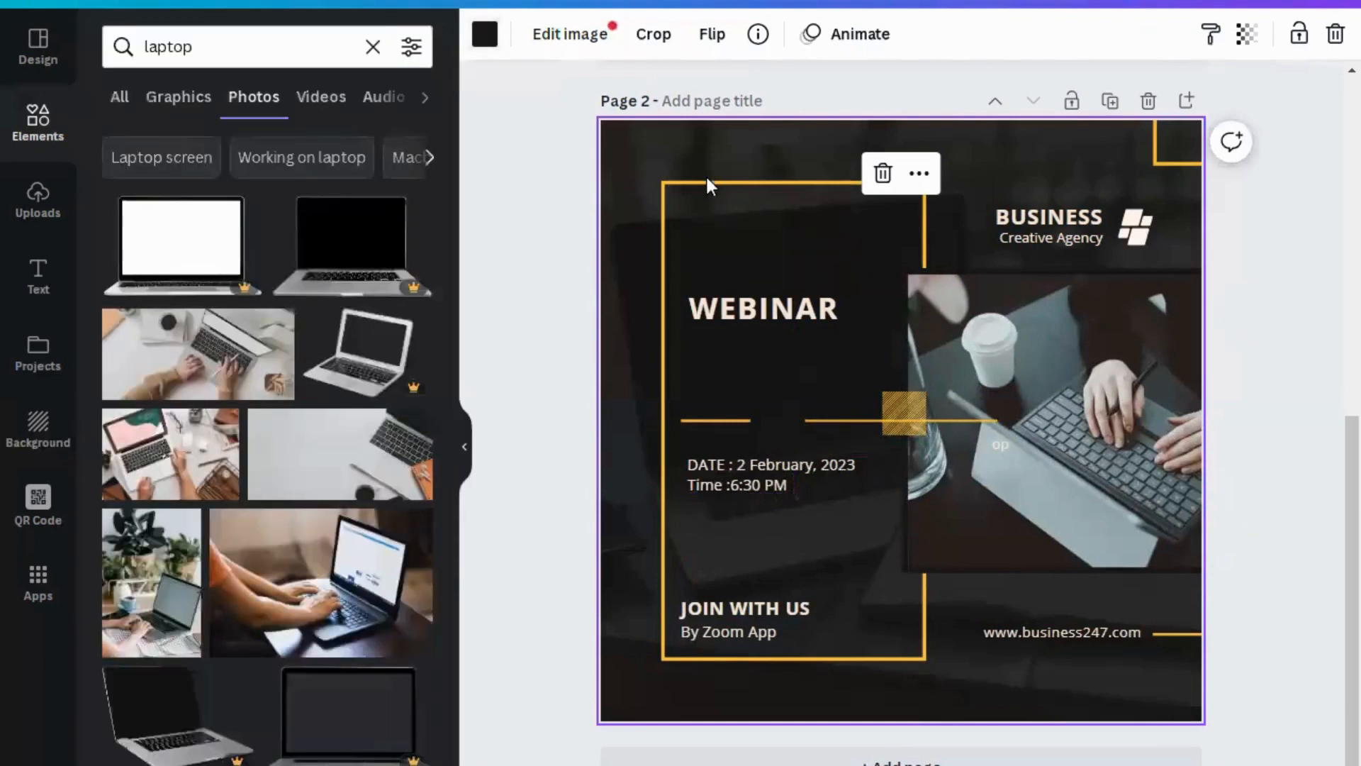
pyautogui.click(926, 244)
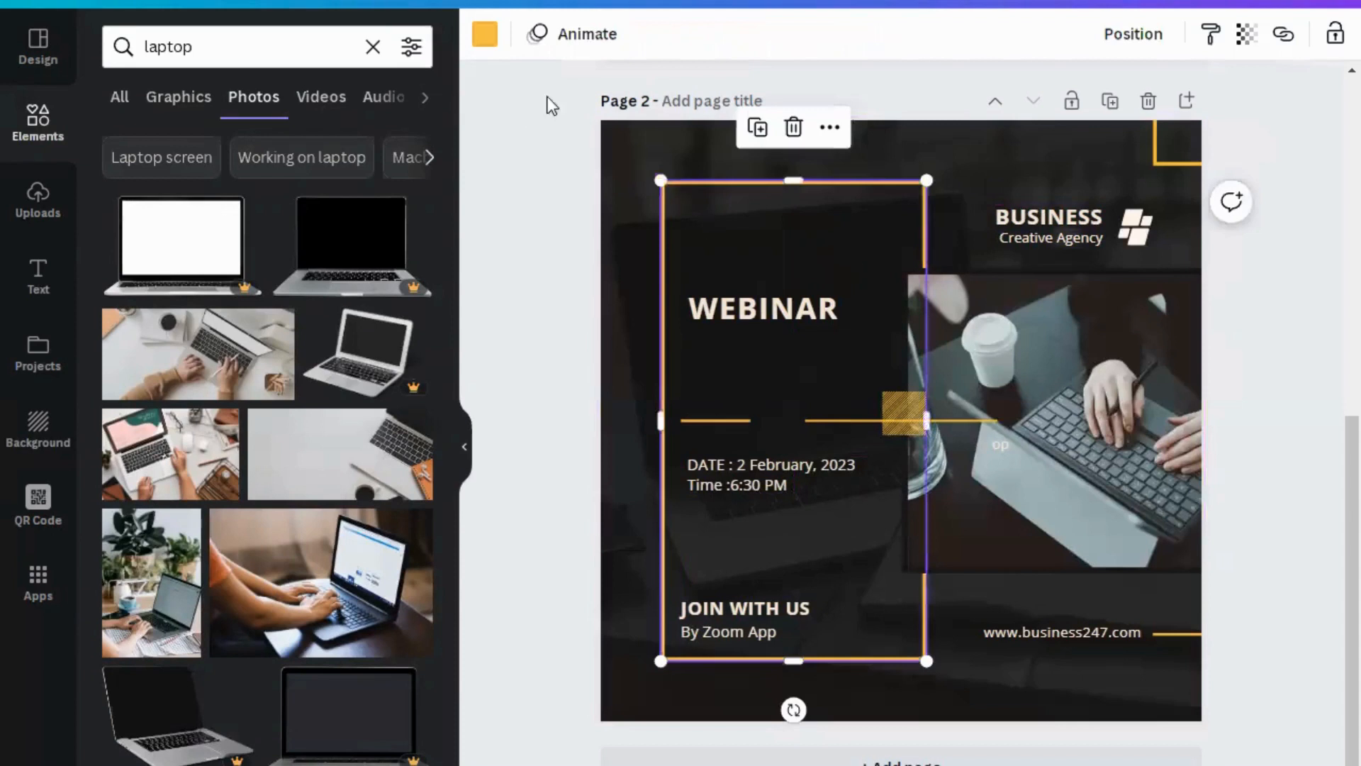
pyautogui.click(488, 51)
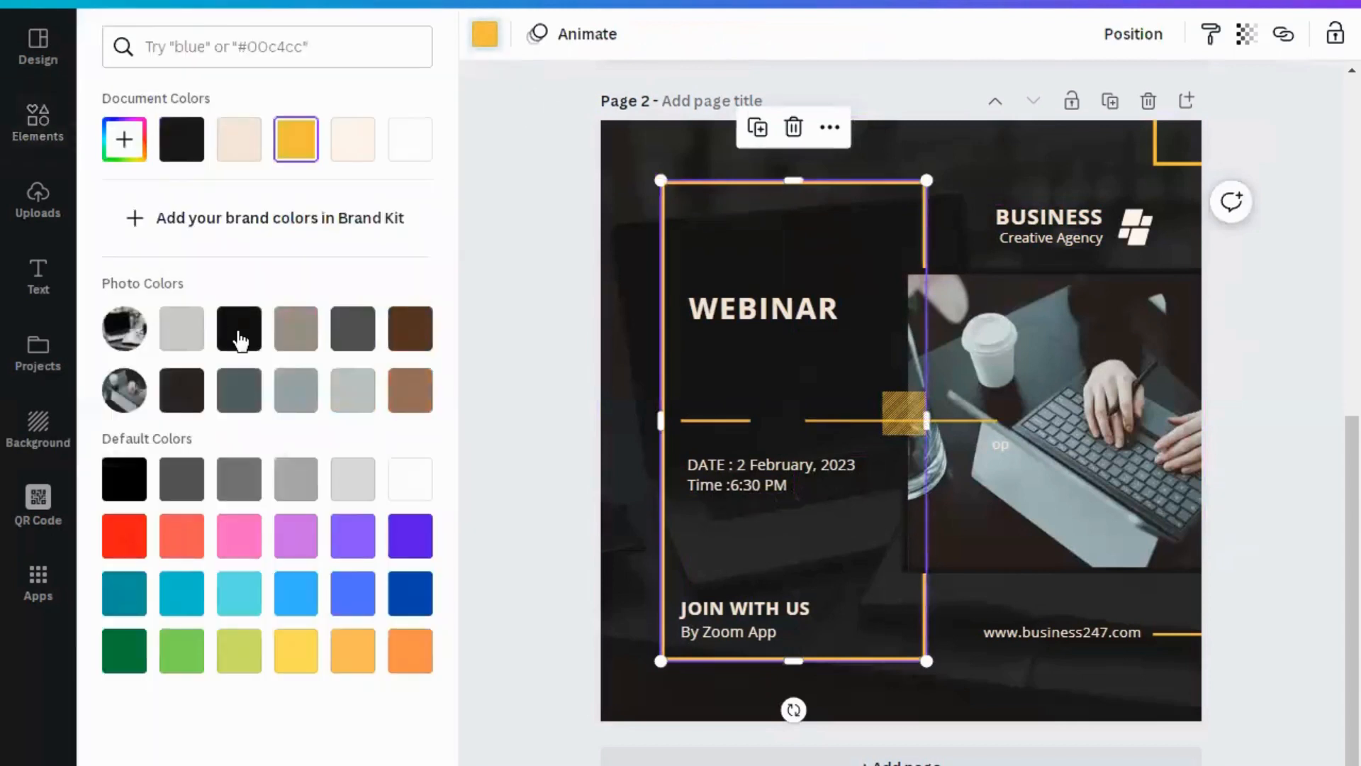
pyautogui.click(187, 343)
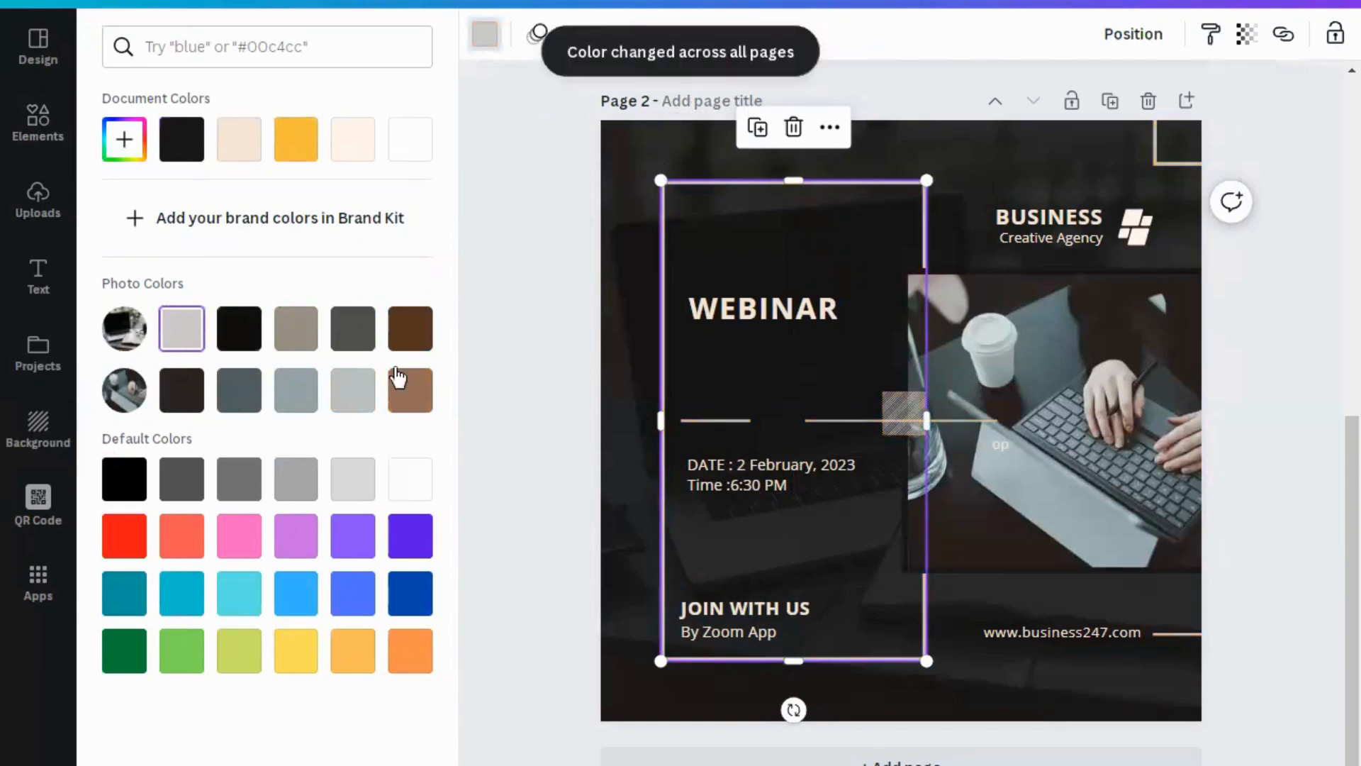
pyautogui.click(406, 337)
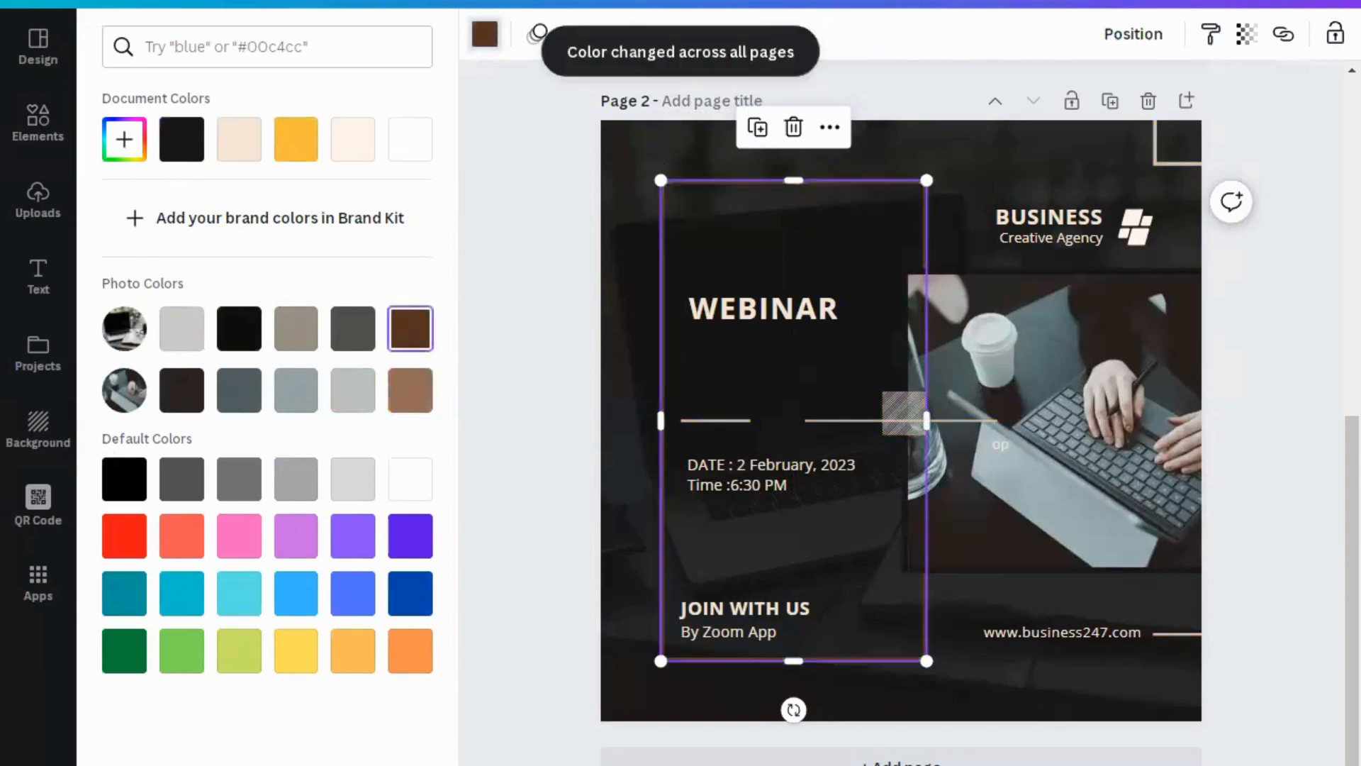
pyautogui.click(411, 539)
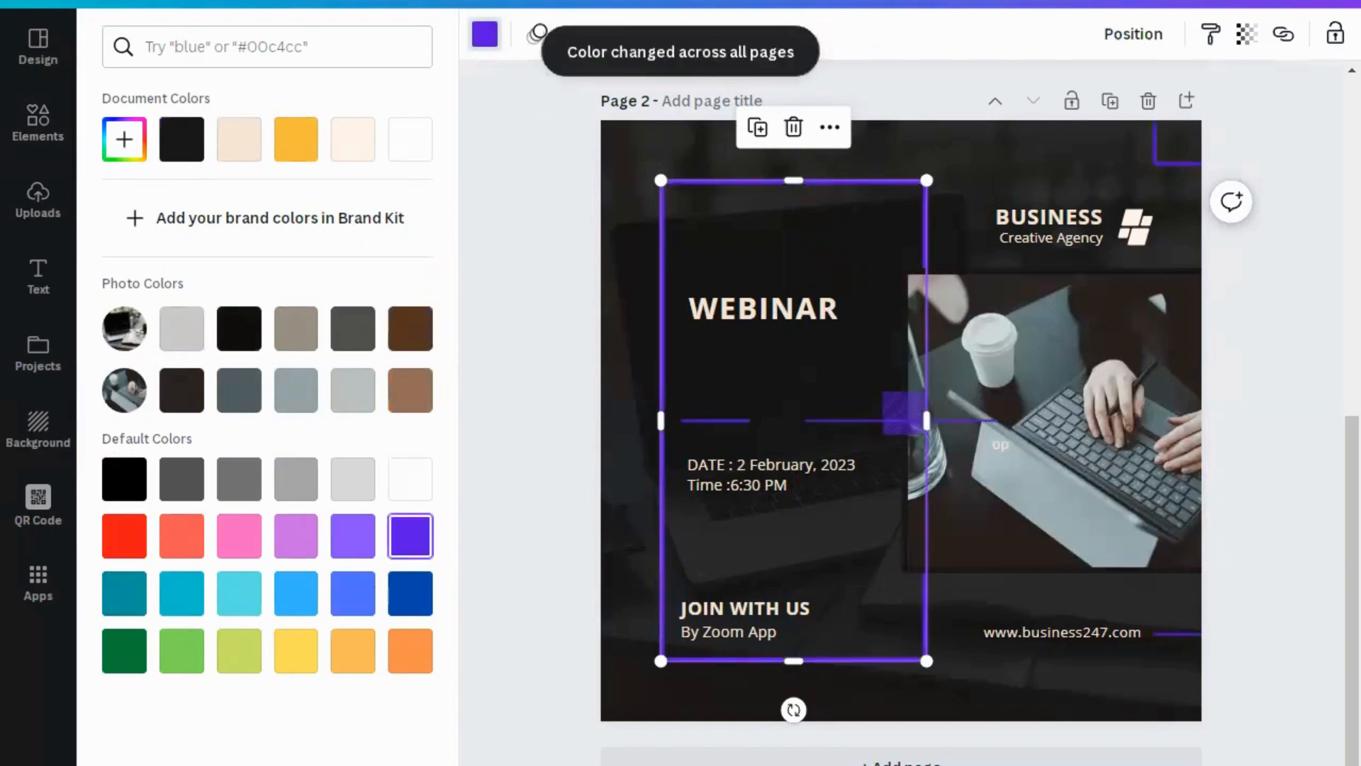
pyautogui.click(641, 270)
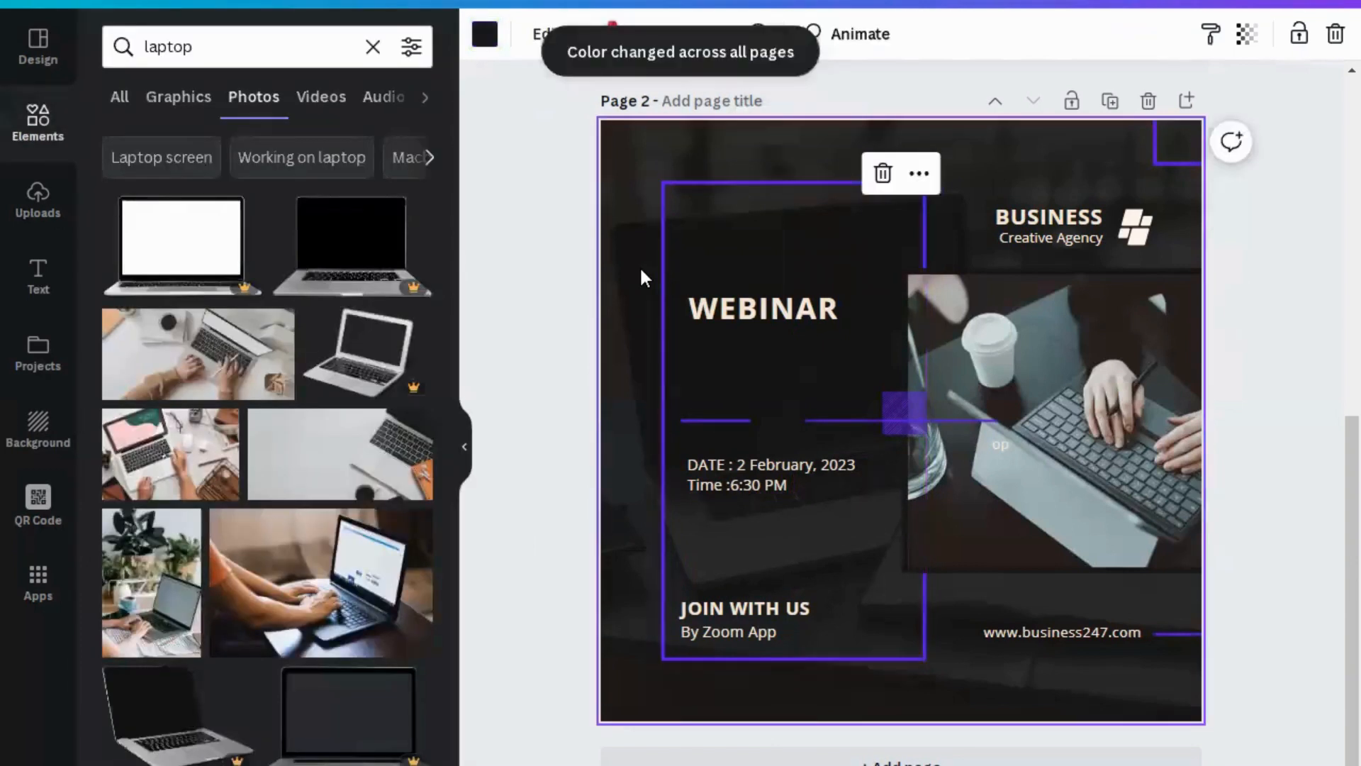
# Recolour the purple frame and all matching accents across the pages with the blue-grey from the photo colours.
pyautogui.click(660, 179)
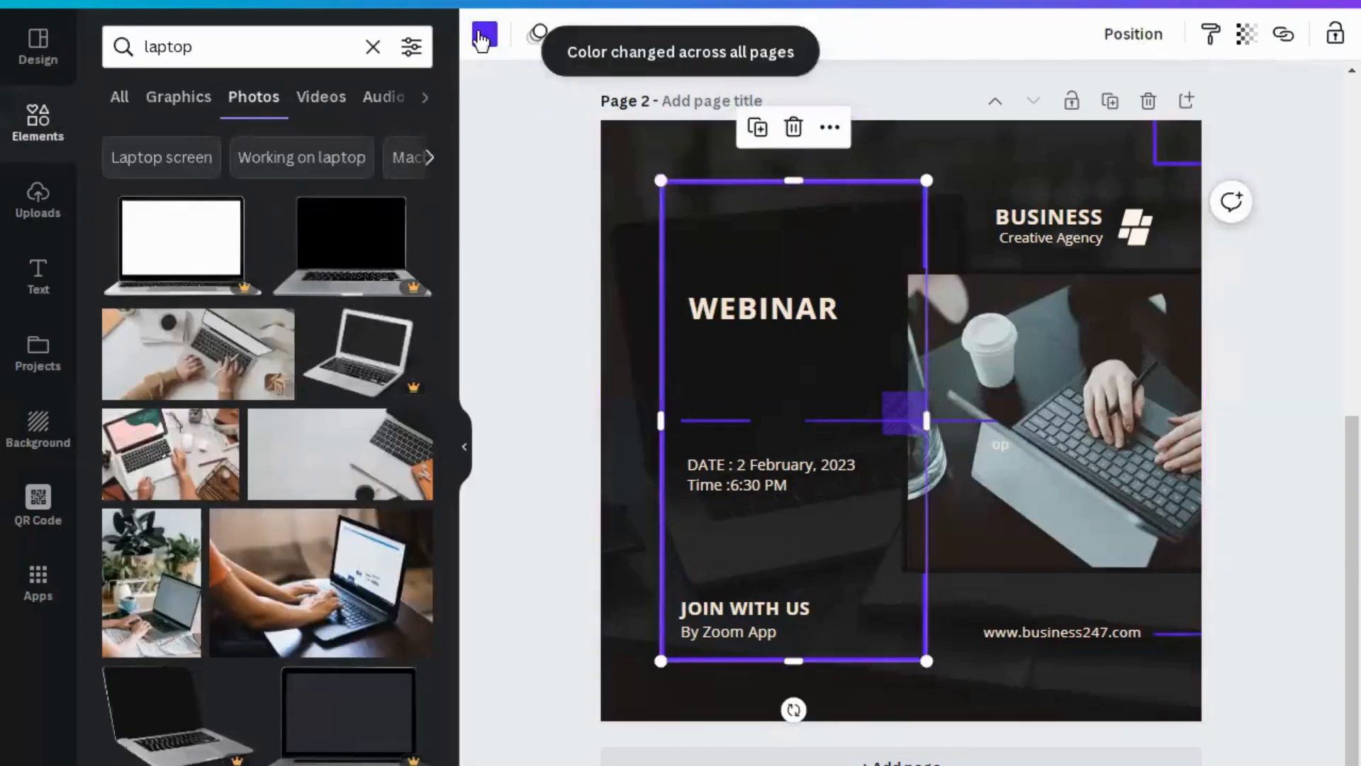
pyautogui.click(485, 34)
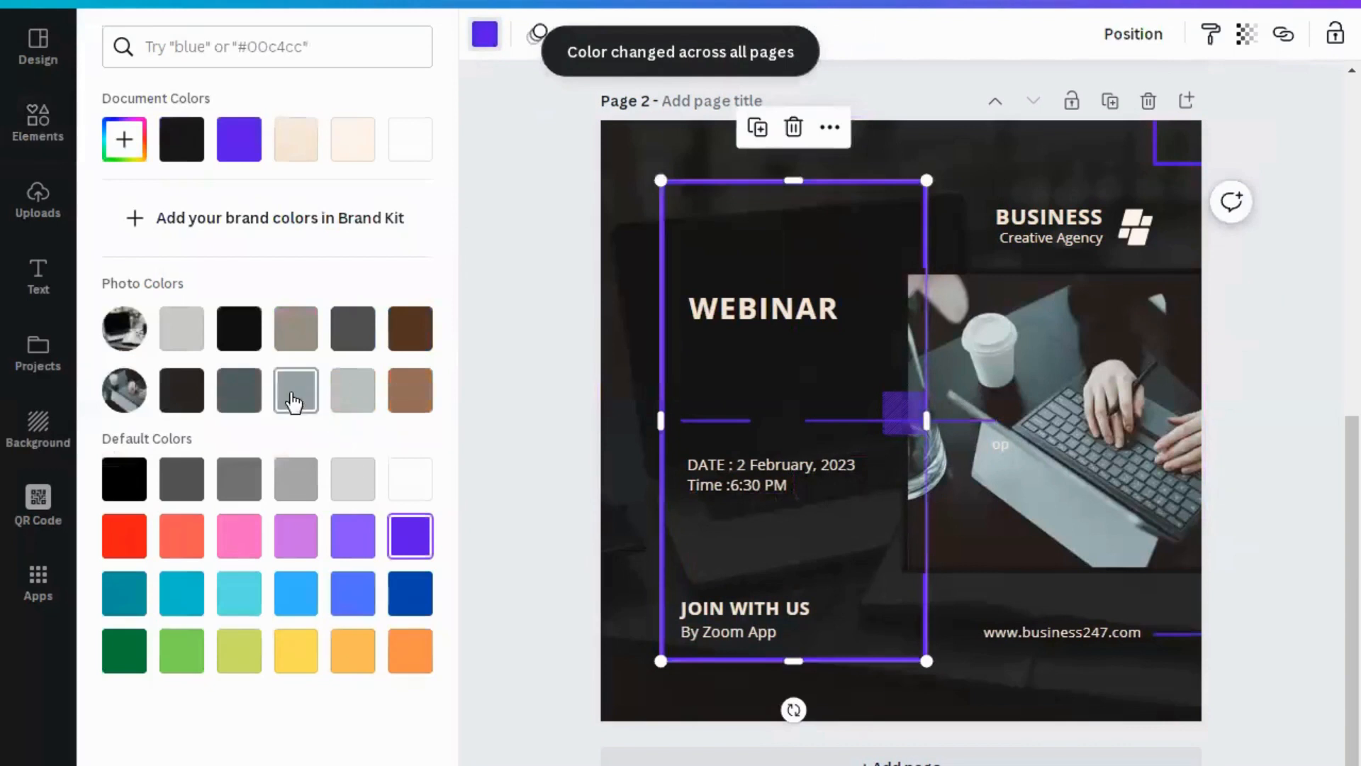
pyautogui.click(296, 394)
pyautogui.click(355, 734)
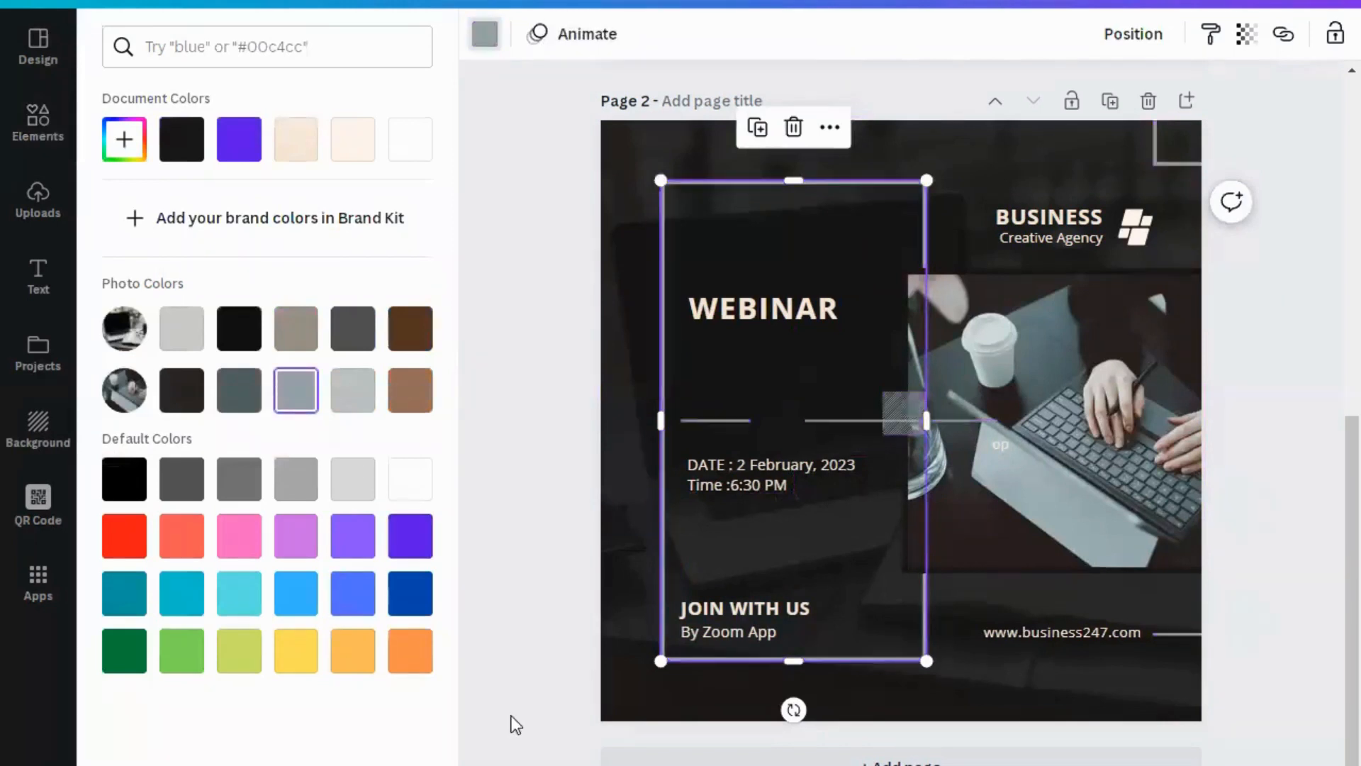
pyautogui.click(629, 552)
# Delete the stray "op" text lying over the laptop photo on page 2.
pyautogui.click(628, 549)
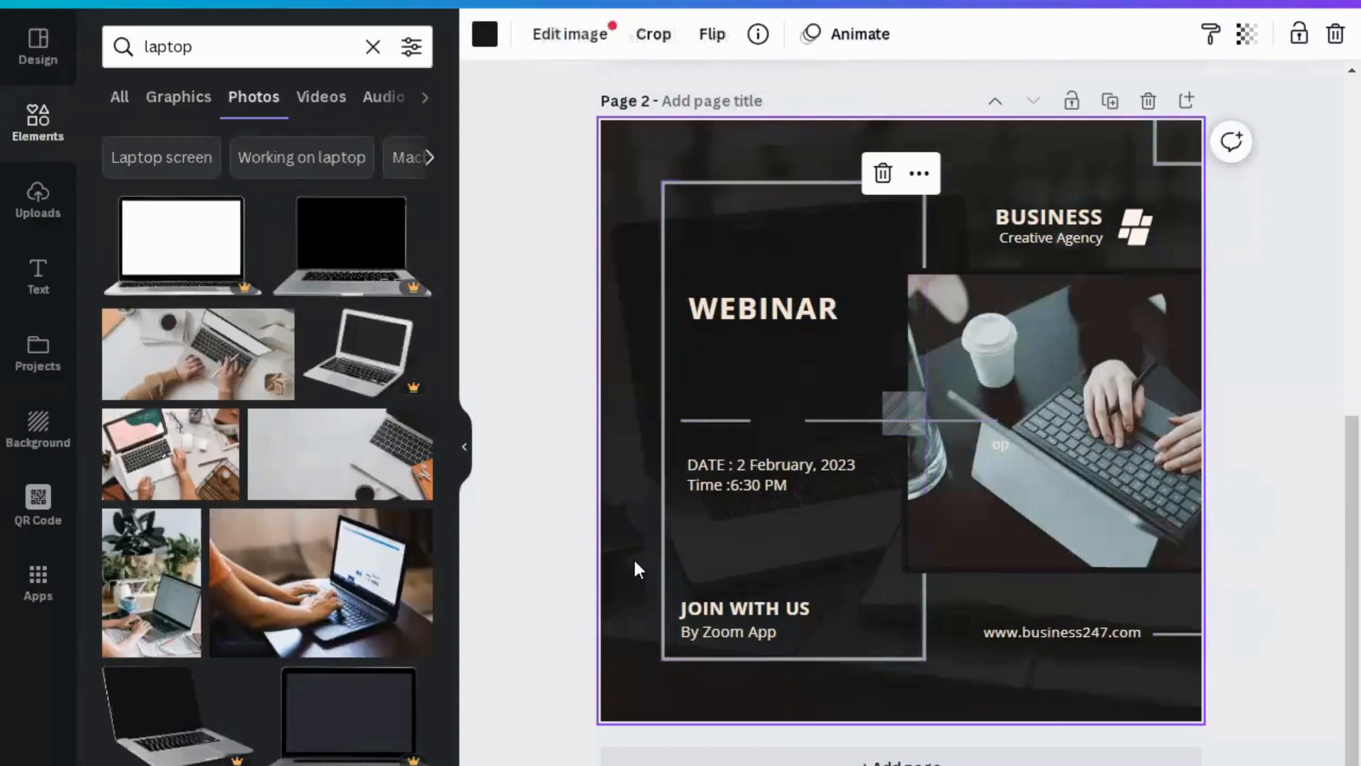
pyautogui.click(1009, 443)
pyautogui.press('Delete')
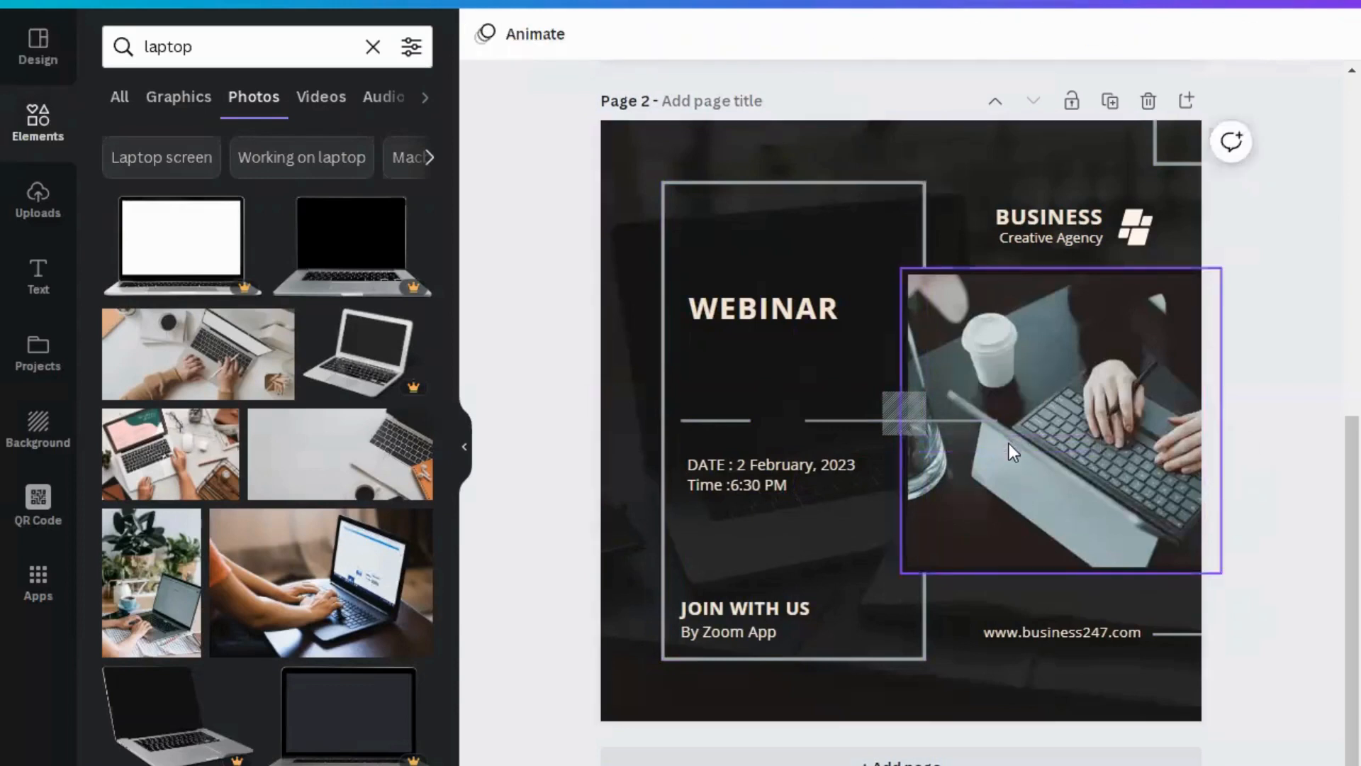